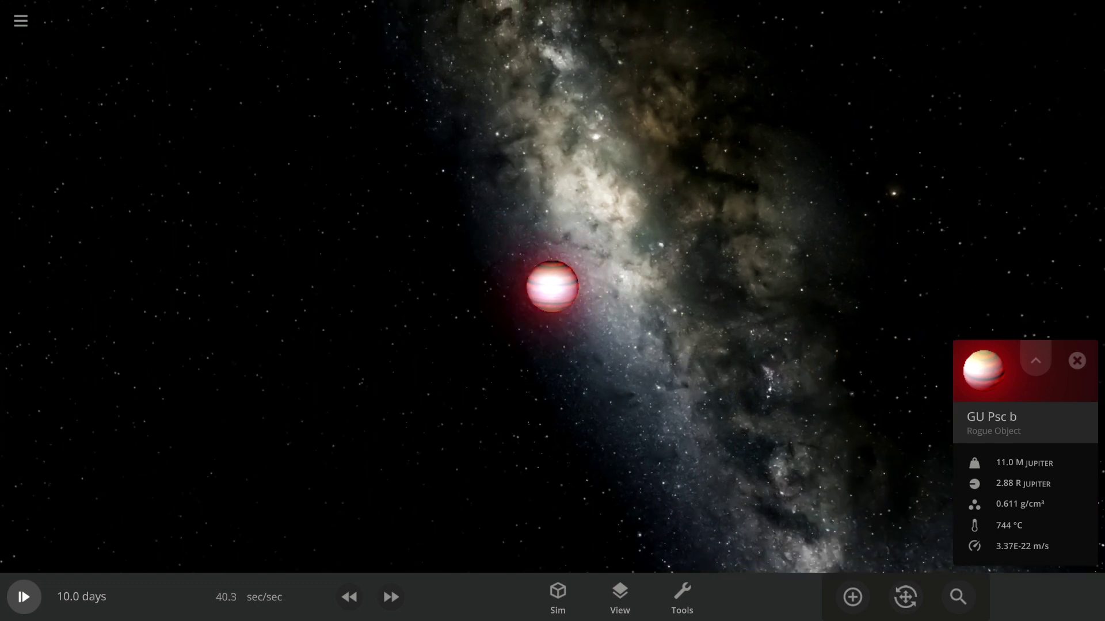
Inspect GU Psc b from several angles, dismiss its info card and bring up the Add catalogue
left_click_drag(345, 285, 690, 286)
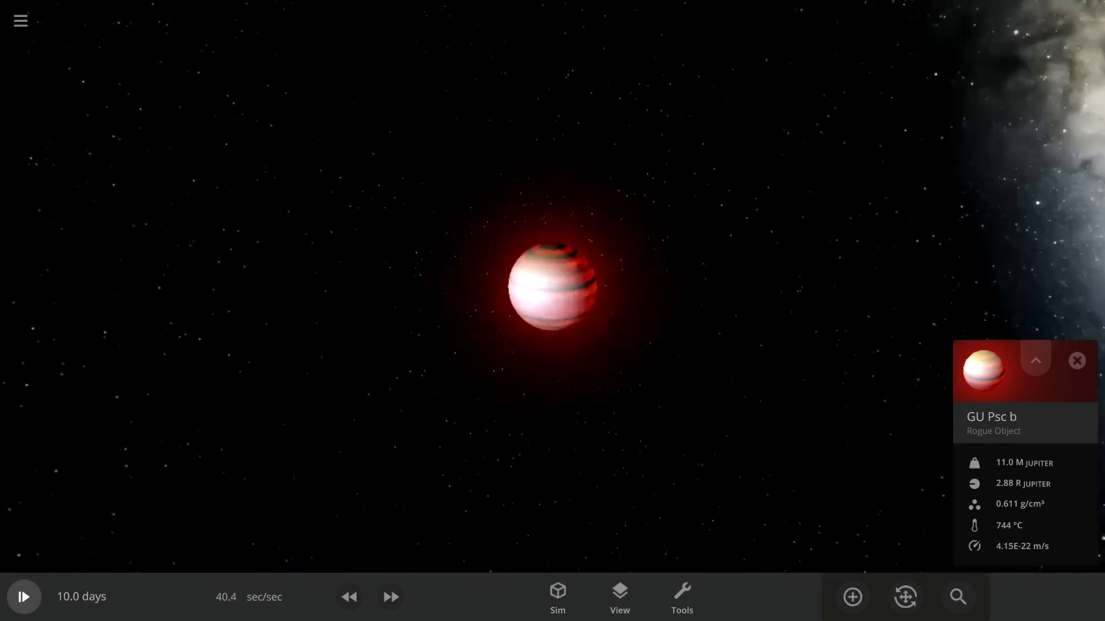
scroll(553, 285, "up", 8)
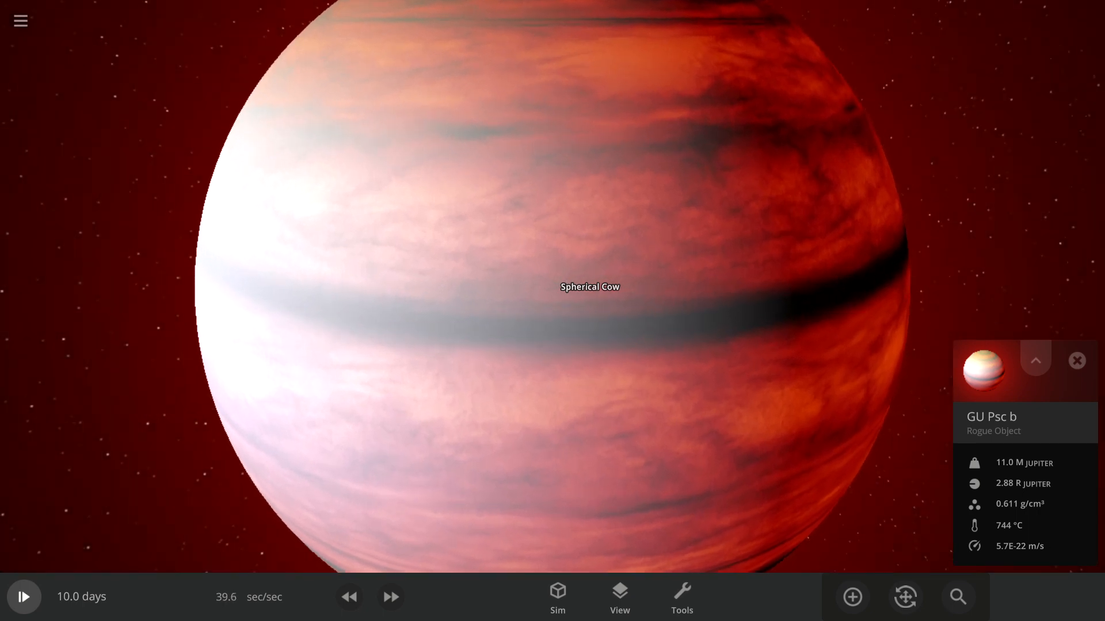
scroll(553, 285, "down", 8)
scroll(552, 284, "up", 8)
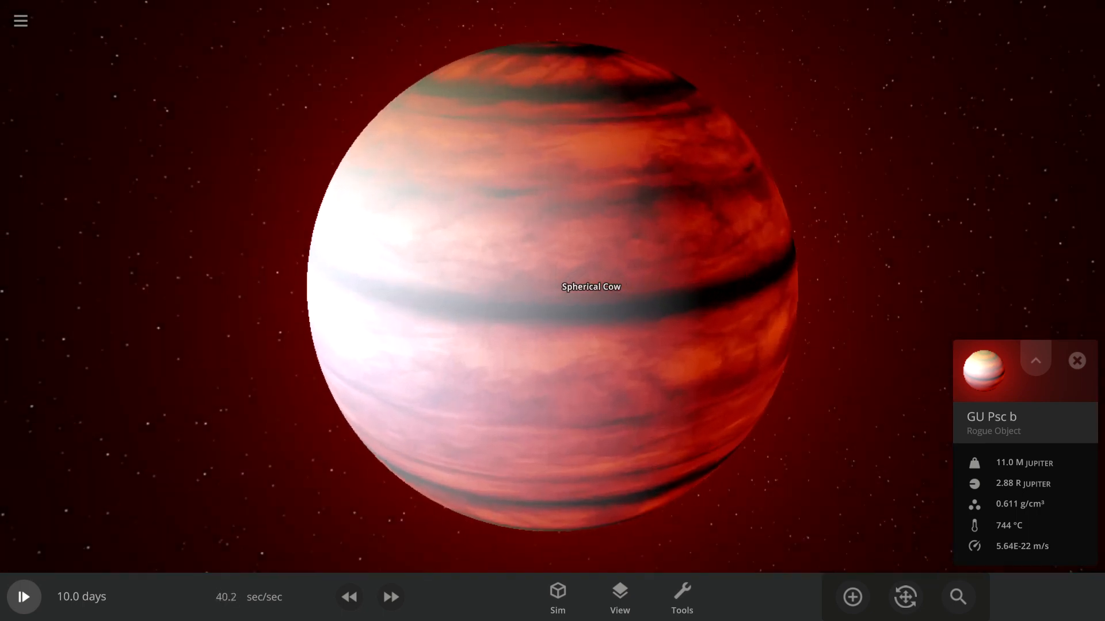
scroll(553, 285, "down", 8)
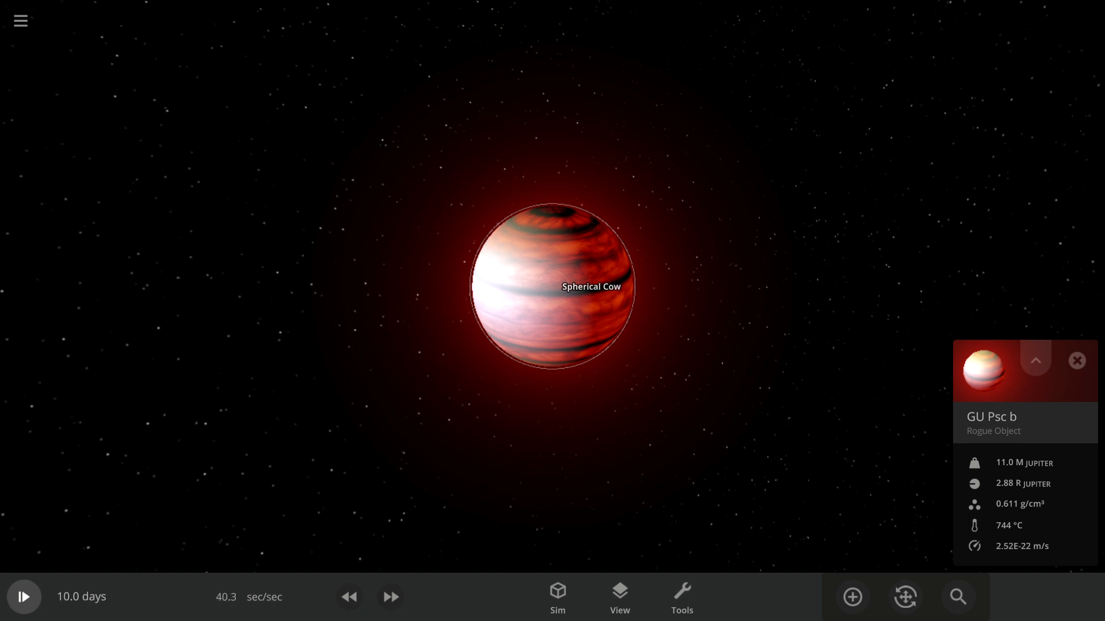
left_click(1035, 361)
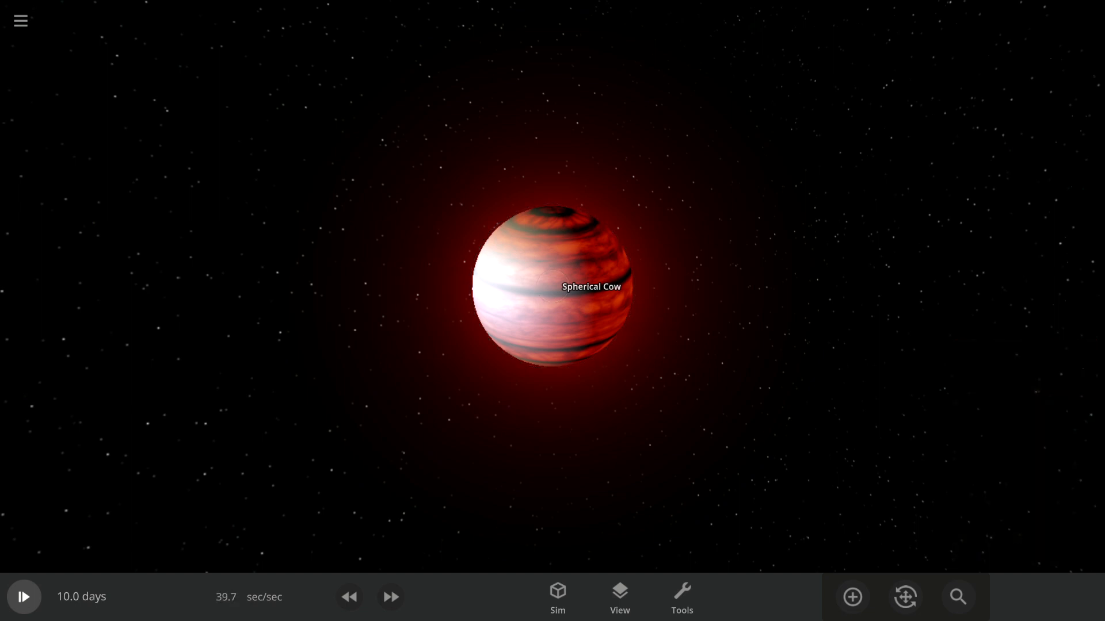
left_click_drag(777, 285, 345, 285)
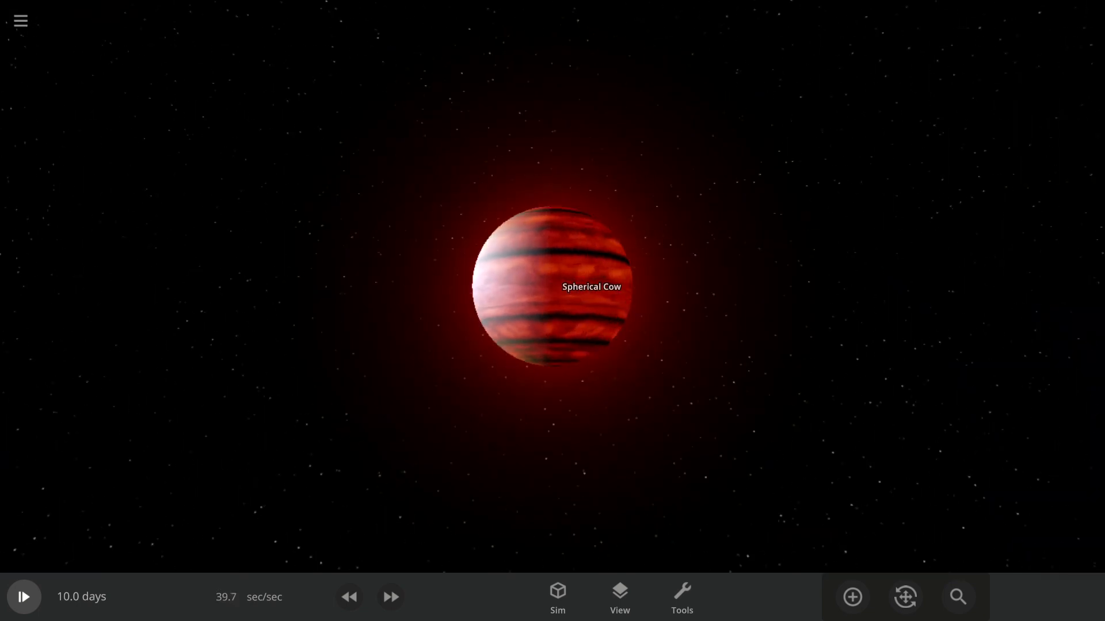
left_click_drag(778, 286, 346, 284)
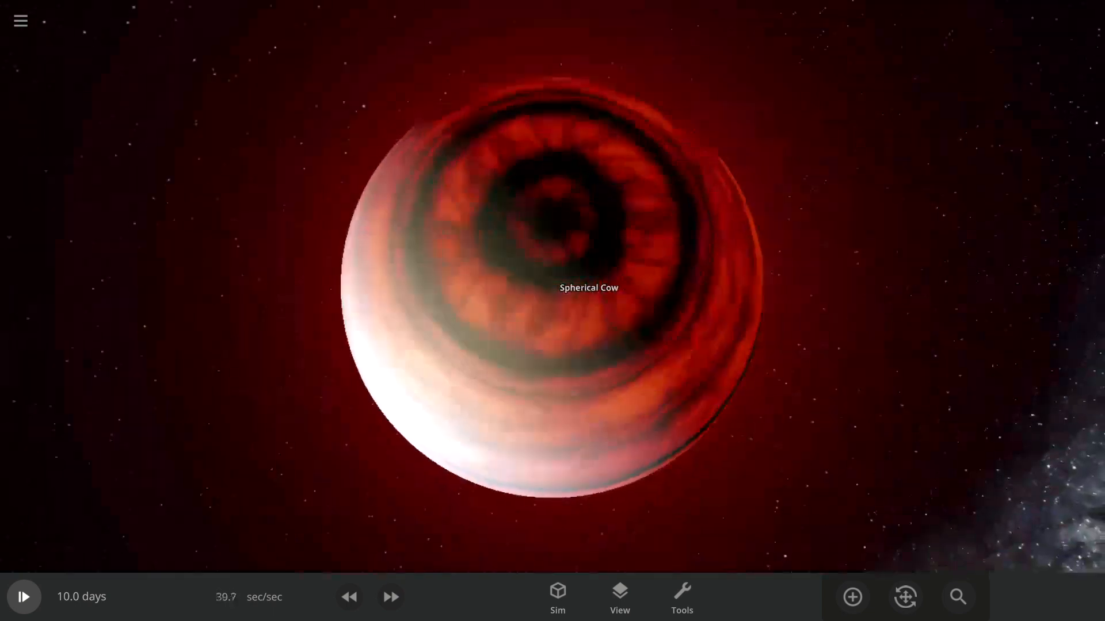
scroll(556, 383, "down", 5)
scroll(555, 382, "up", 4)
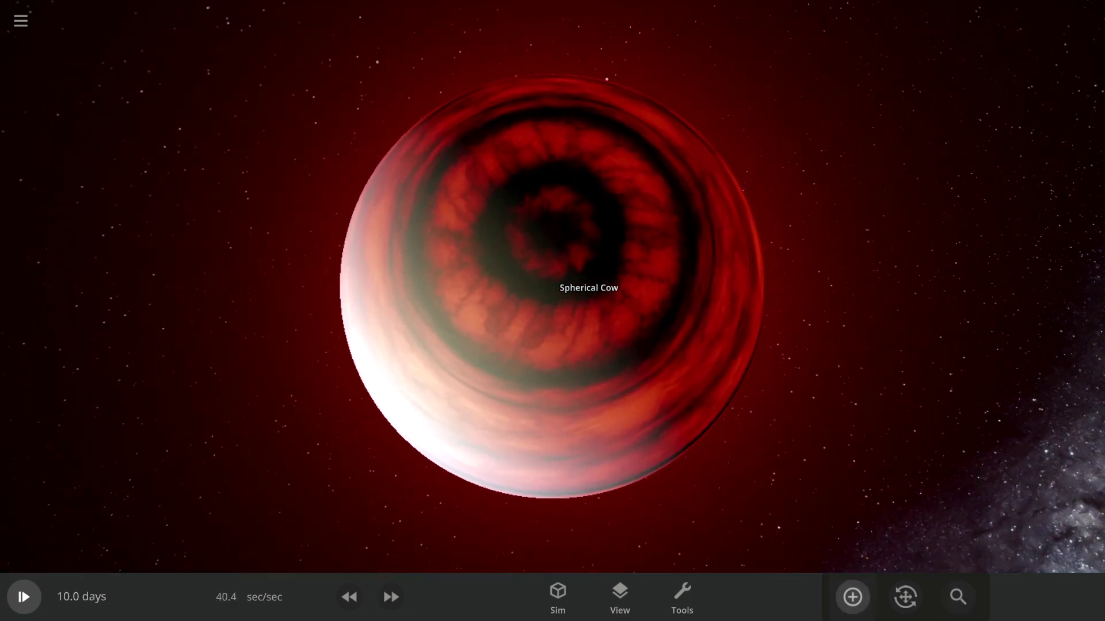
left_click(852, 597)
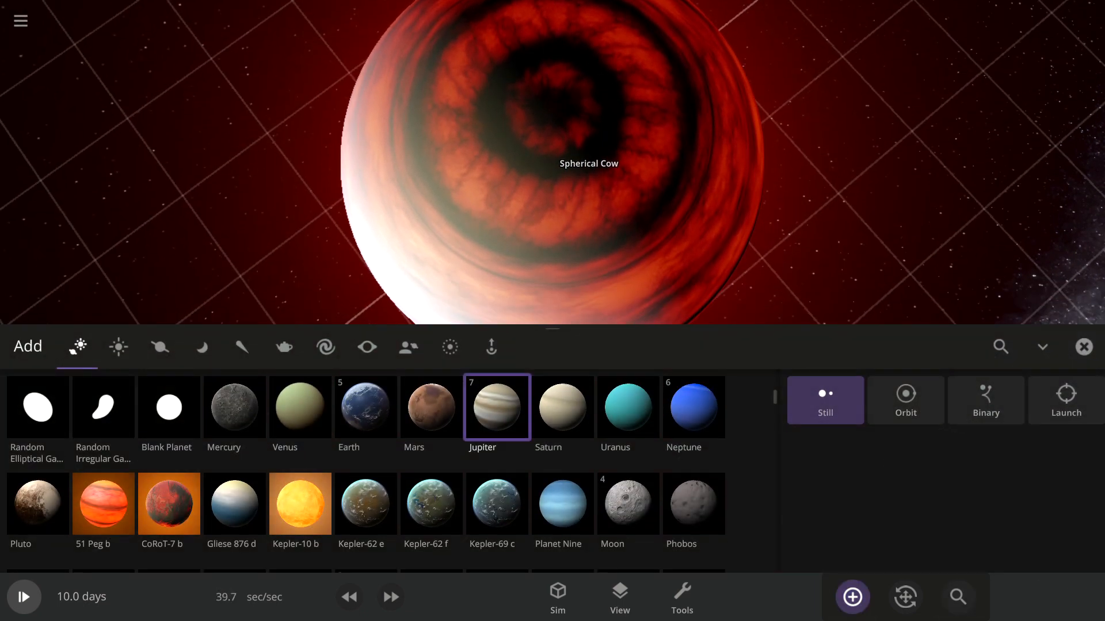
Add a Moon Swarm ring preset around GU Psc b
left_click(450, 346)
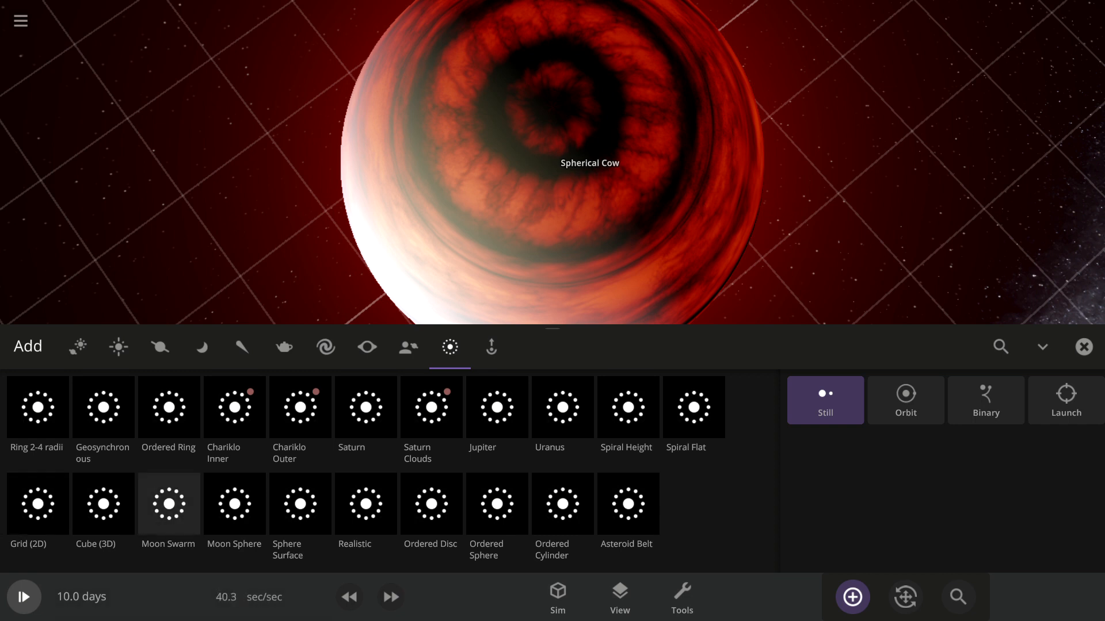
left_click(168, 505)
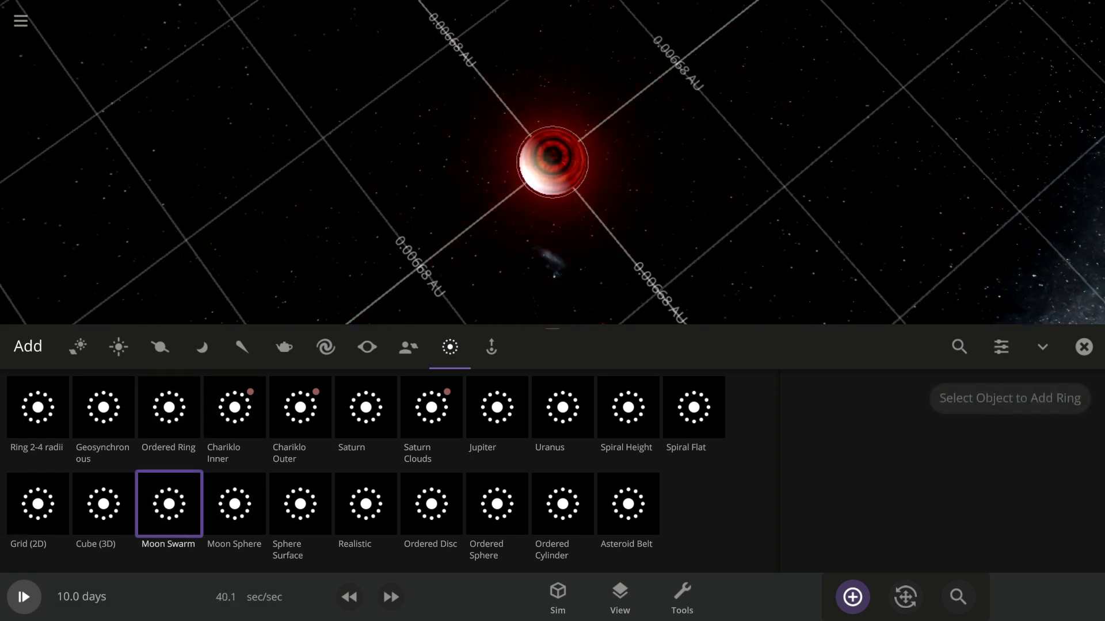
left_click(553, 159)
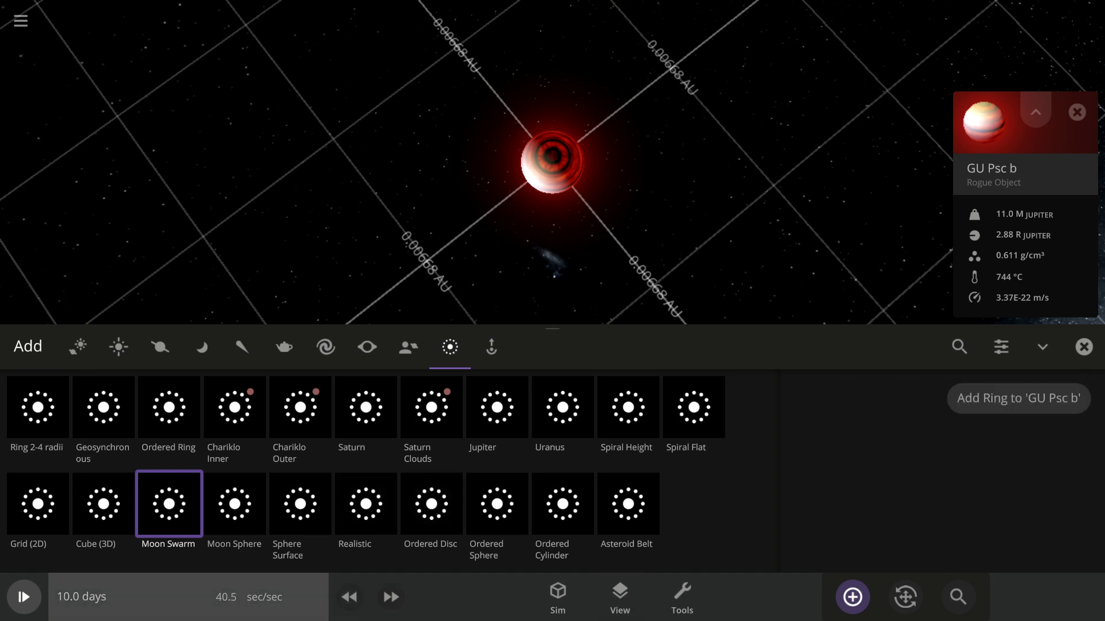
Adjust the simulation speed, close the catalogue and view the planet with its new moons
left_click(349, 596)
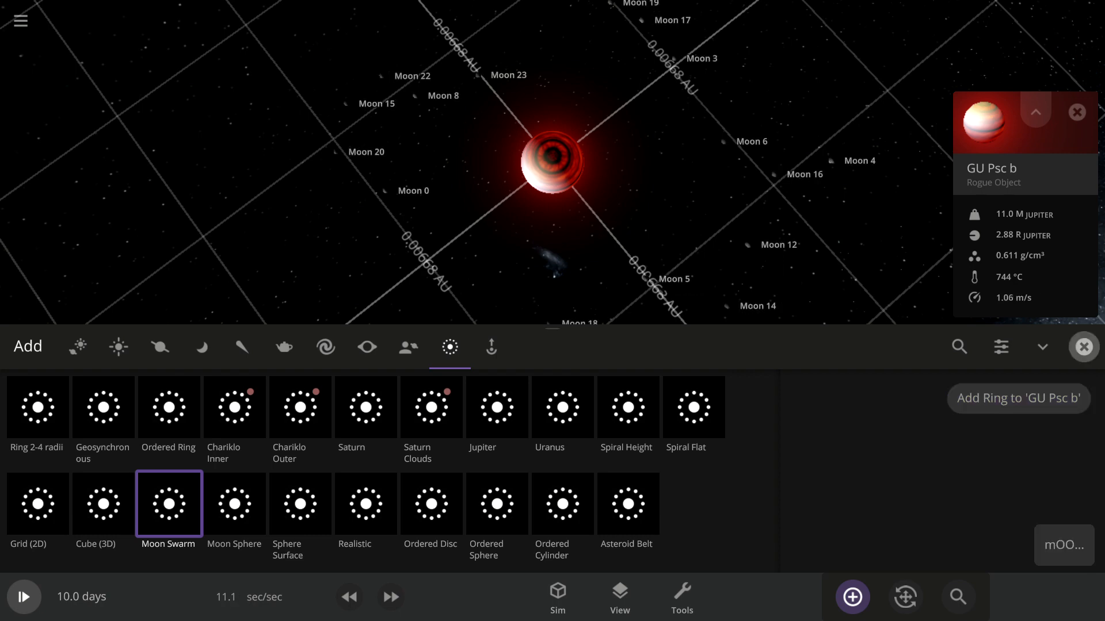
left_click(853, 597)
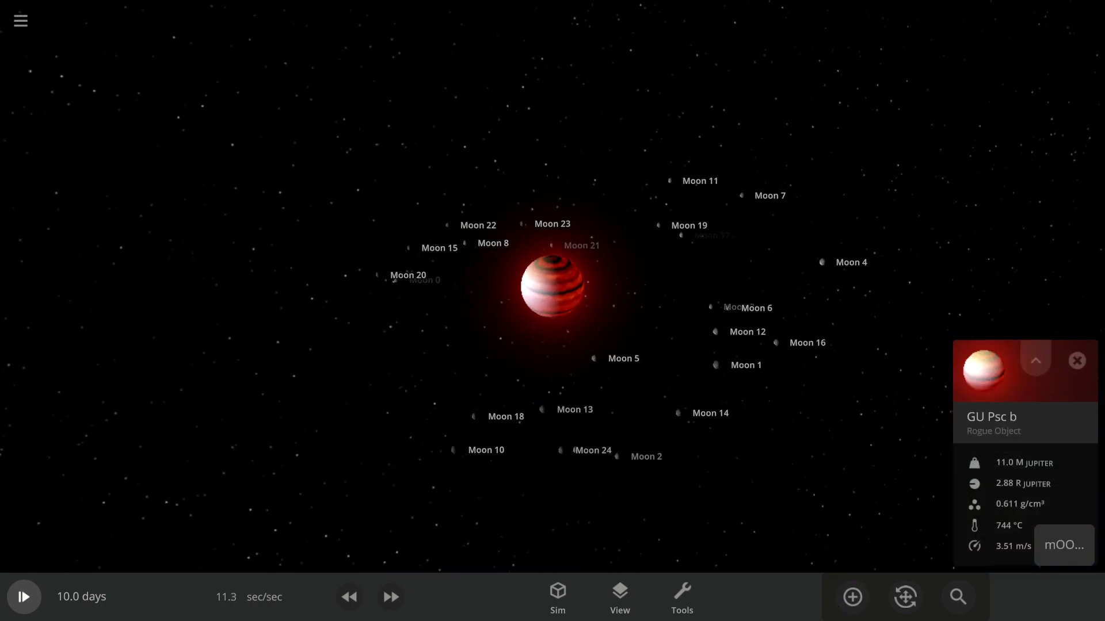
mouse_move(552, 431)
left_mouse_down()
mouse_move(84, 560)
mouse_move(553, 346)
left_mouse_up()
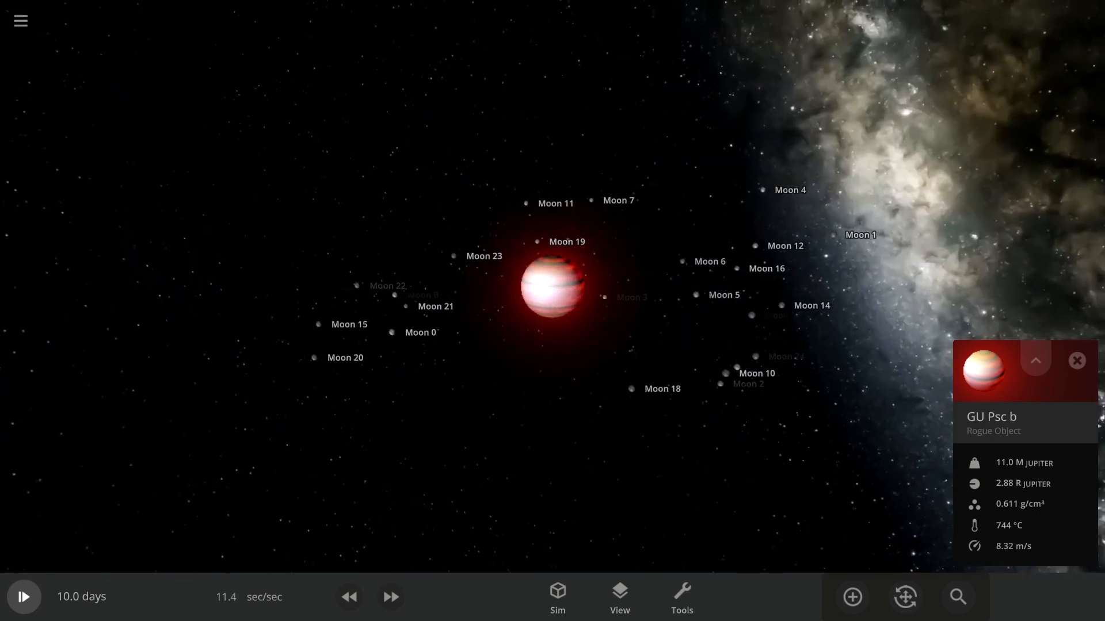
left_click(391, 596)
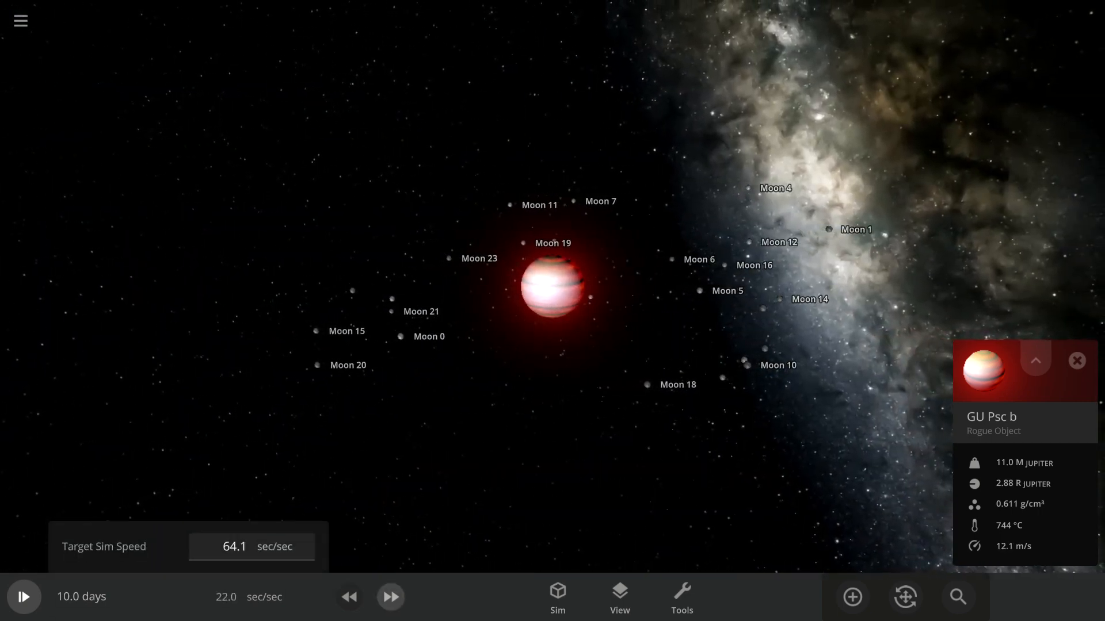
Raise the speed and start the simulation from the Time panel so the moons begin colliding
left_click(391, 596)
left_click(23, 597)
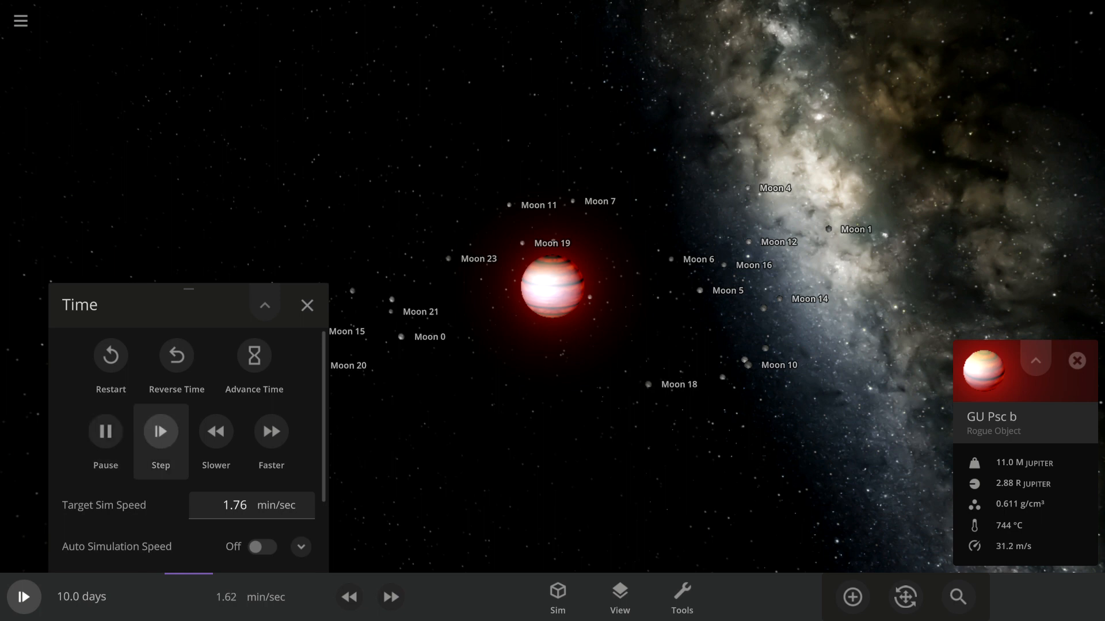
left_click(105, 431)
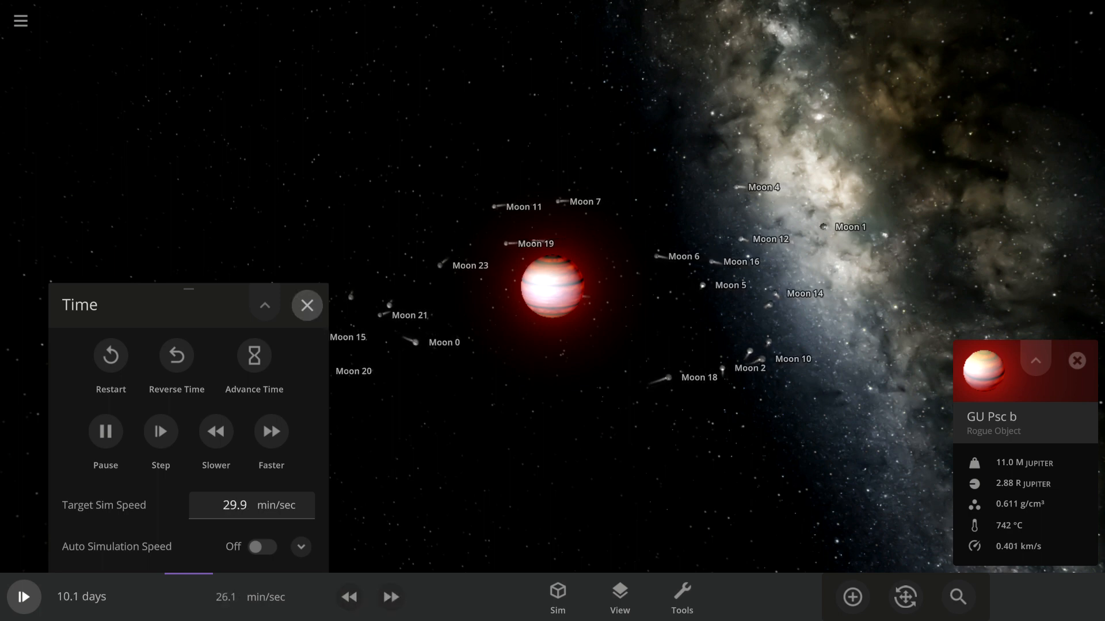
left_click(308, 305)
left_click_drag(552, 345, 777, 328)
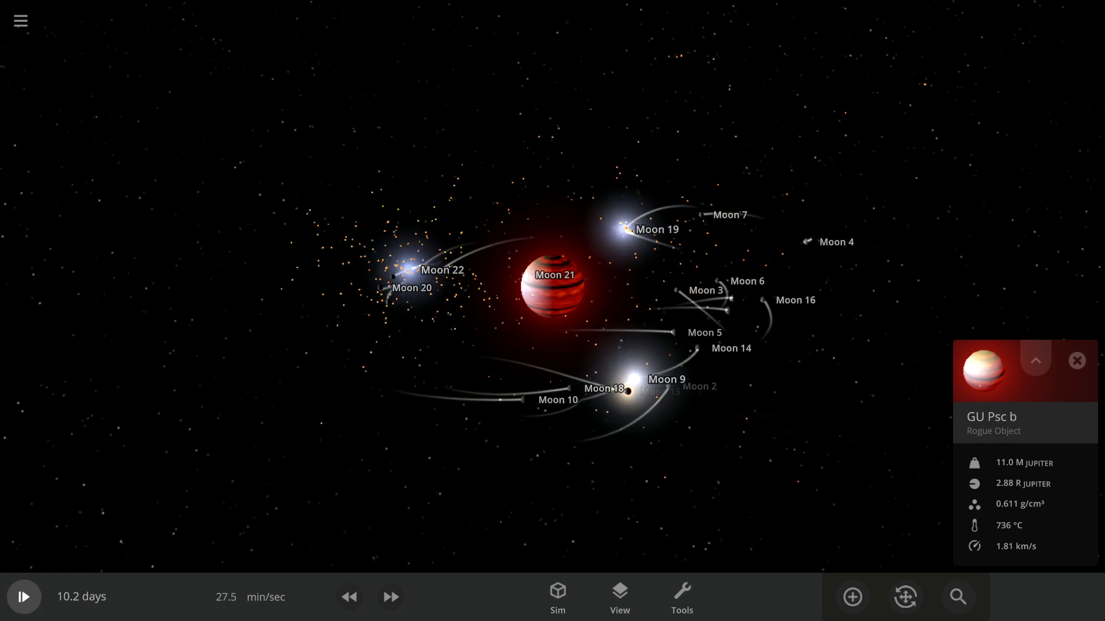
Focus on Moon 18, inspect Moon 5 and Moon 1, then bring up the View settings
double_click(589, 388)
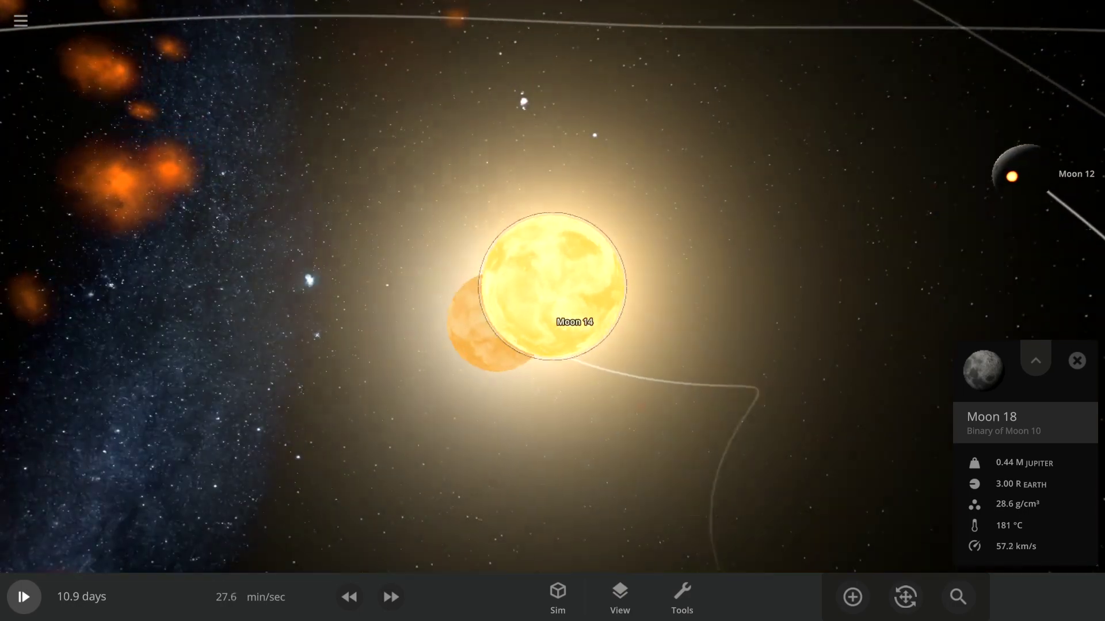
left_click(553, 285)
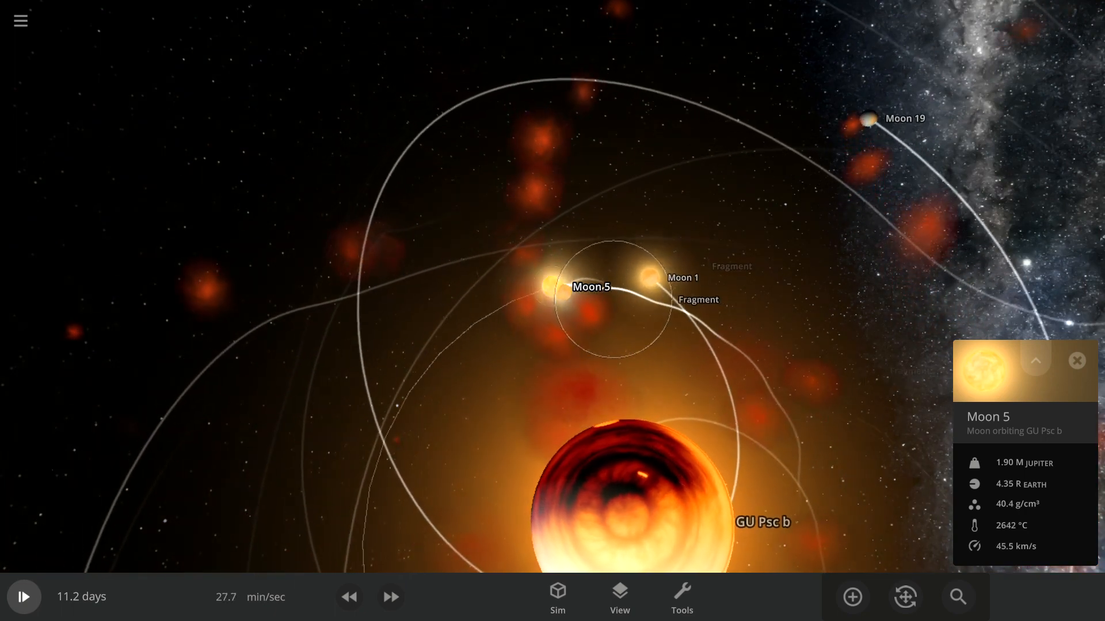
left_click(638, 246)
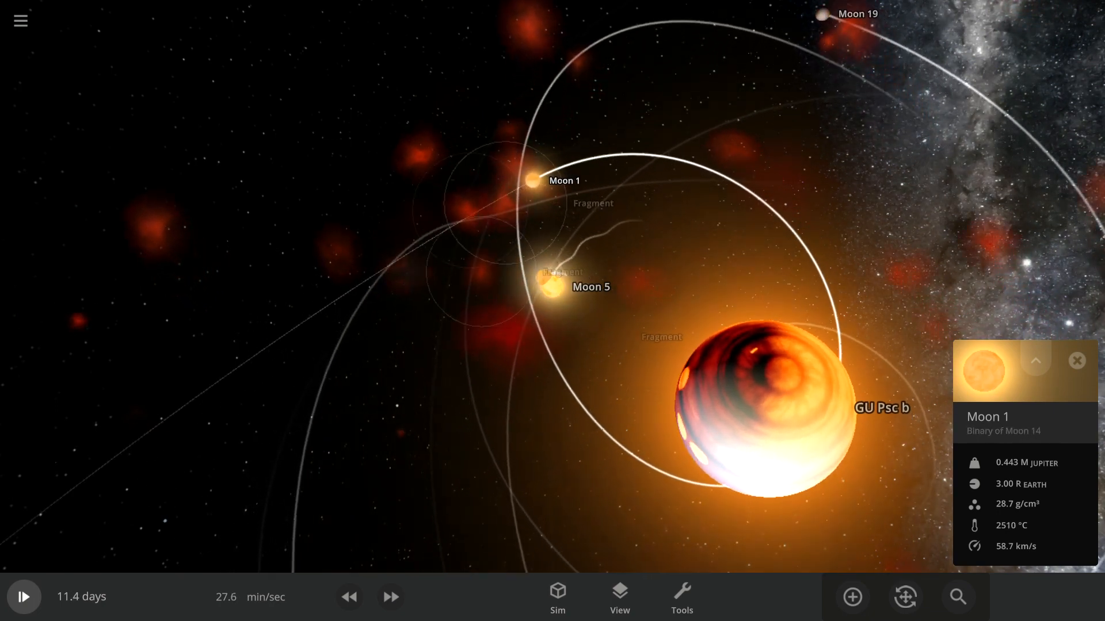
left_click(620, 596)
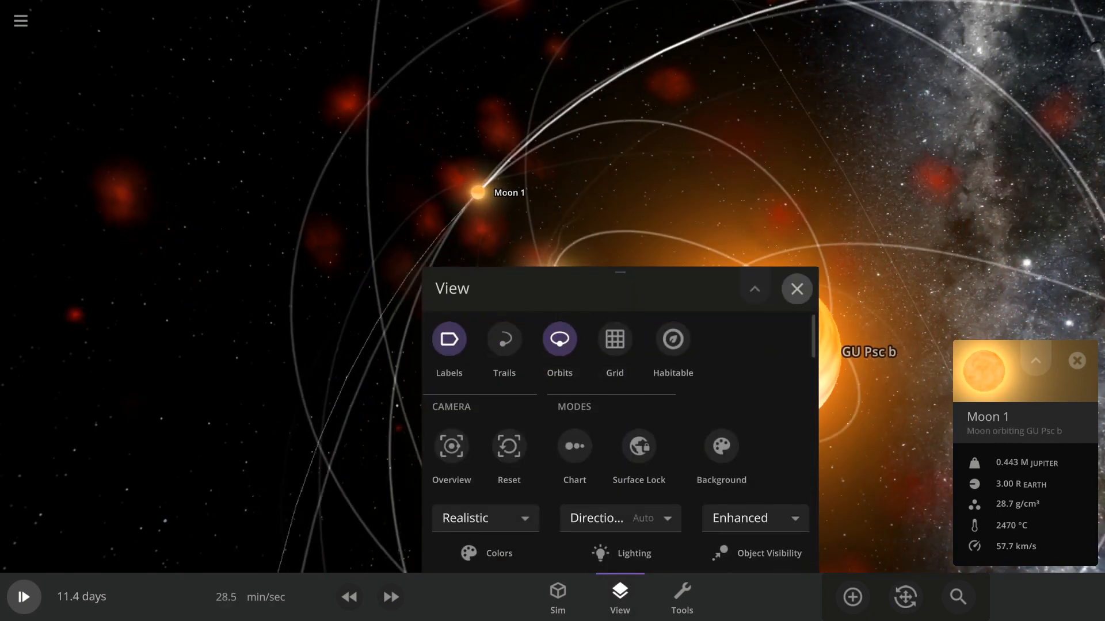
Close the View settings, widen the view toward the Milky Way, speed up time and select an object near the planet
left_click(797, 290)
scroll(796, 289, "down", 5)
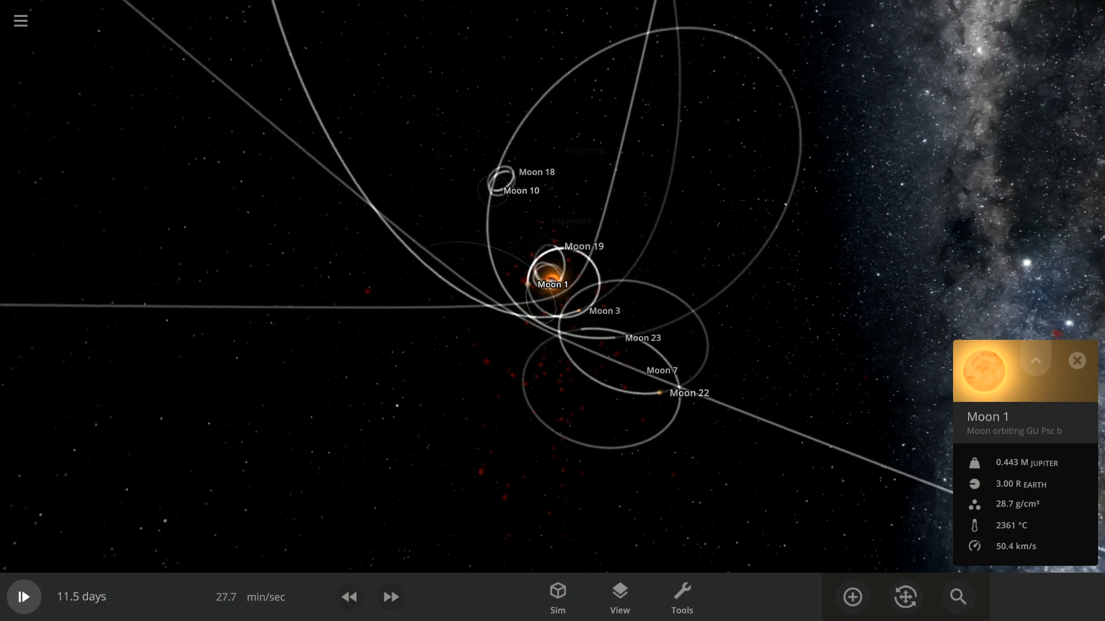
scroll(553, 276, "up", 8)
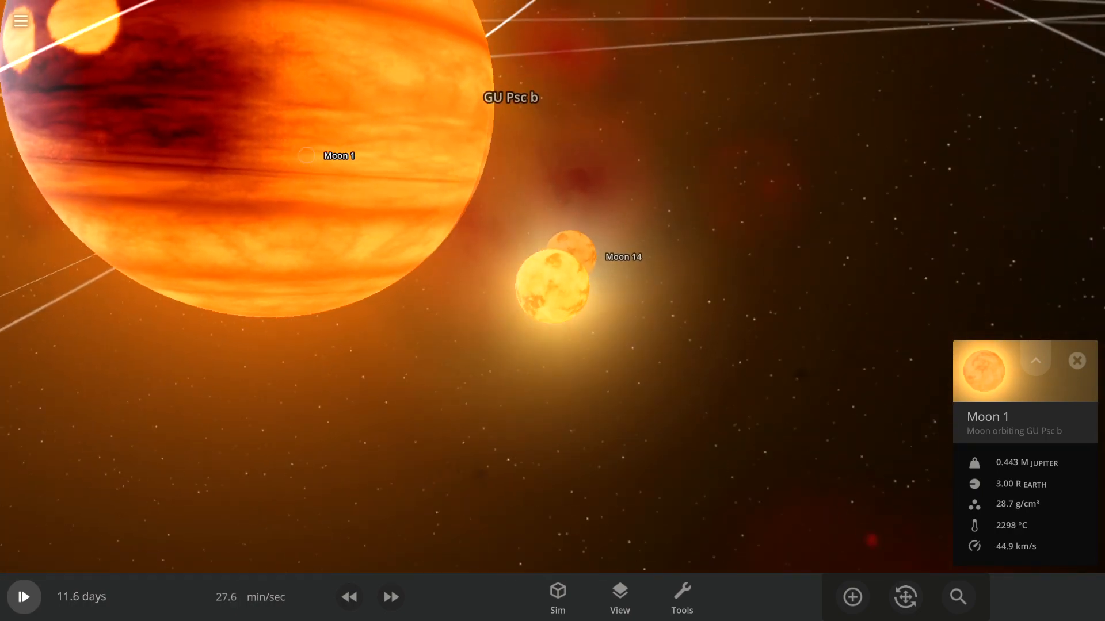
scroll(553, 276, "down", 8)
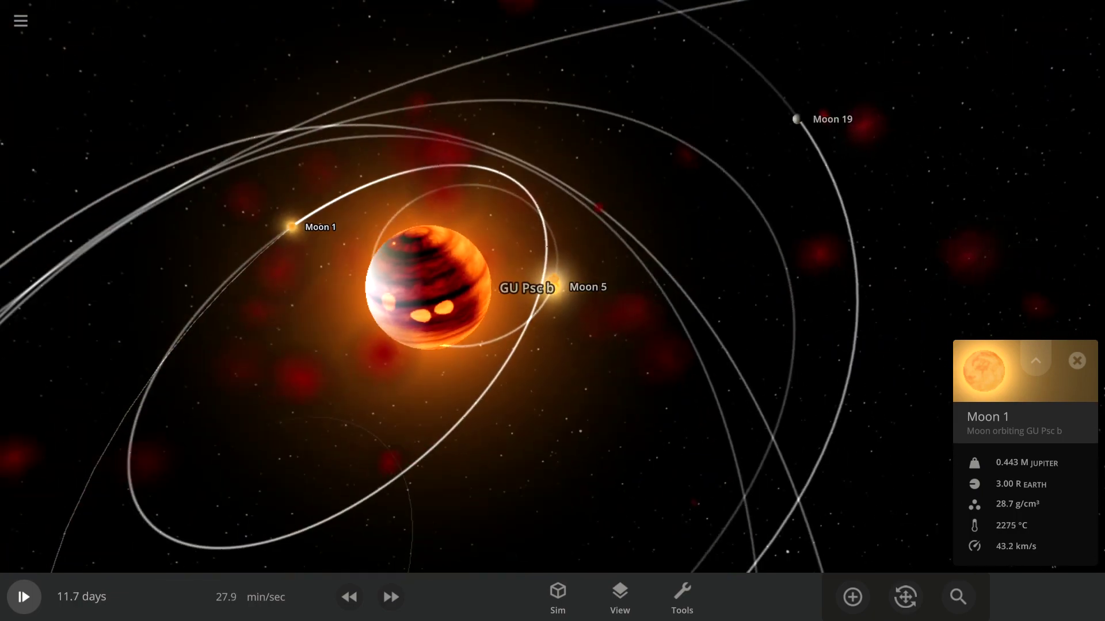
scroll(553, 276, "down", 5)
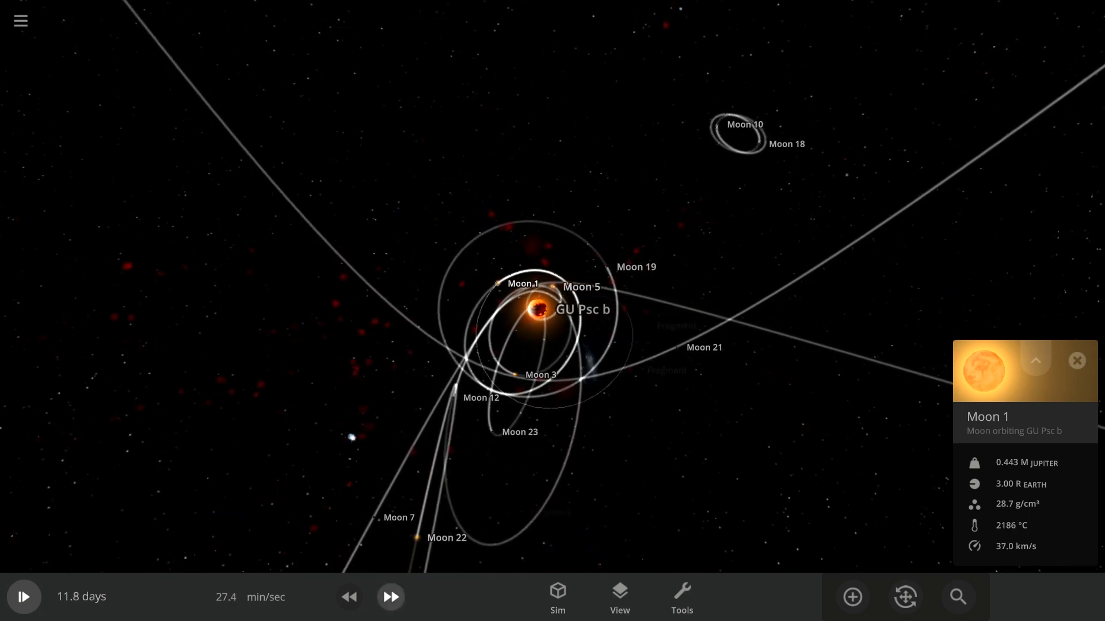
scroll(553, 311, "up", 10)
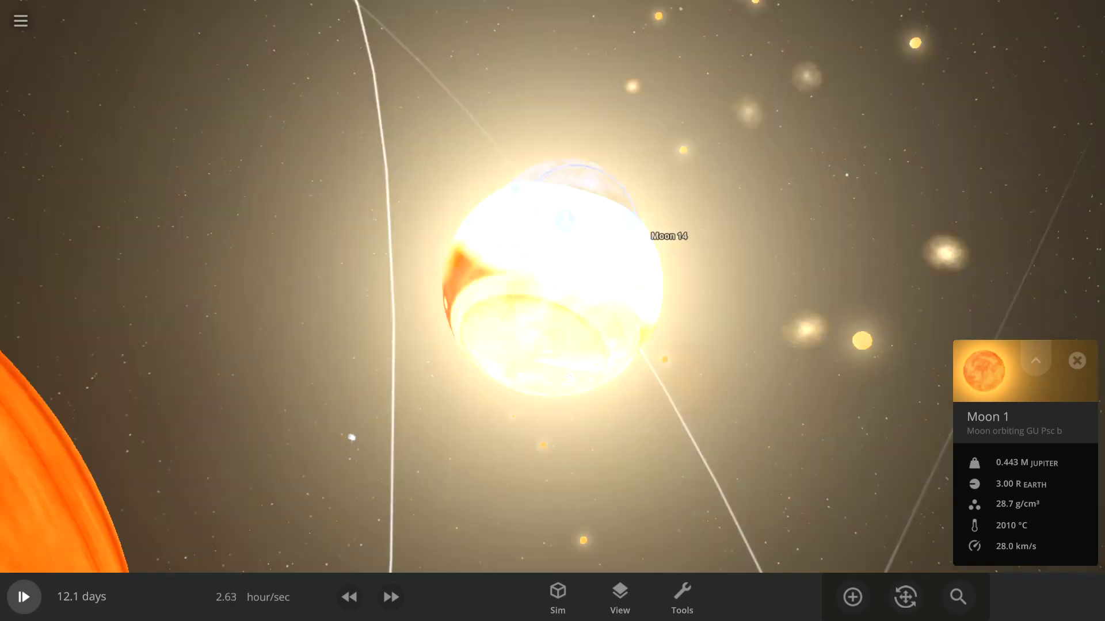
scroll(552, 311, "down", 5)
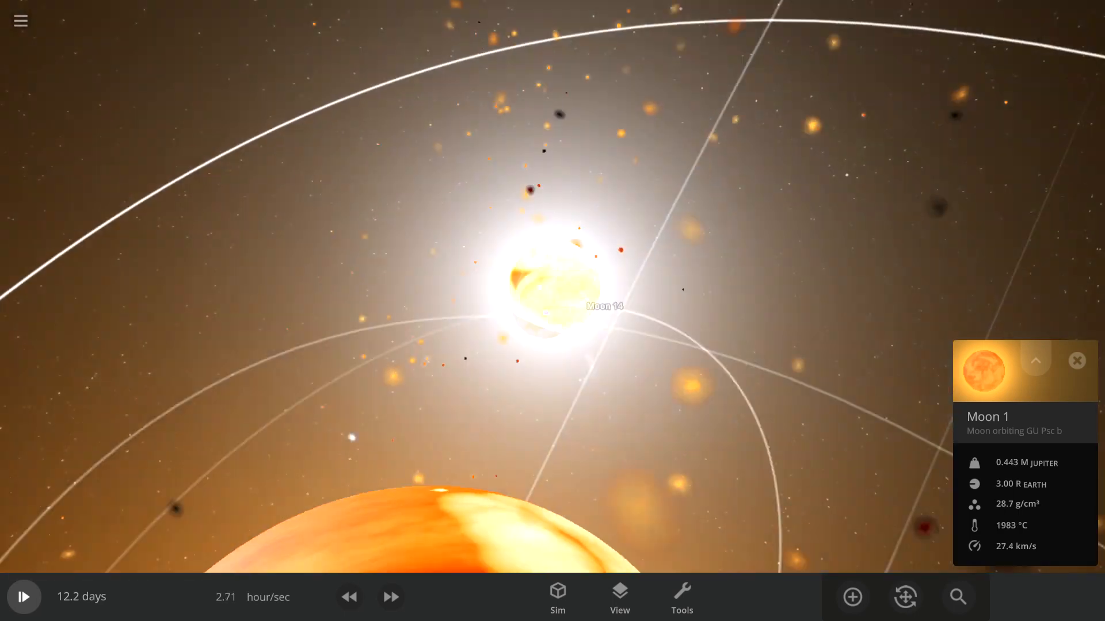
scroll(553, 311, "up", 8)
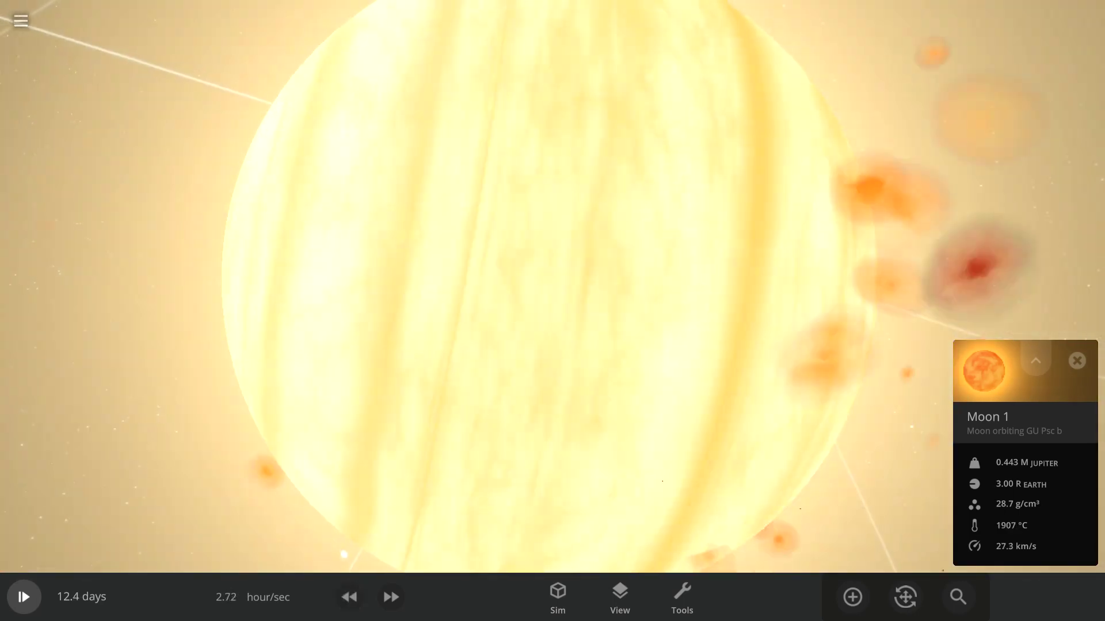
scroll(552, 310, "down", 8)
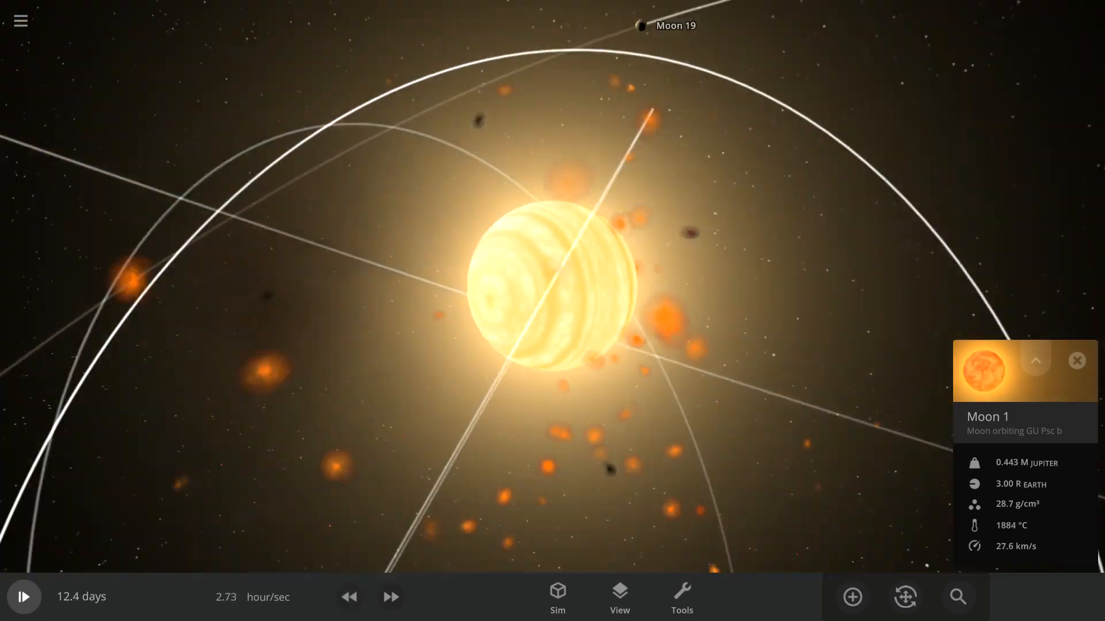
scroll(553, 311, "down", 3)
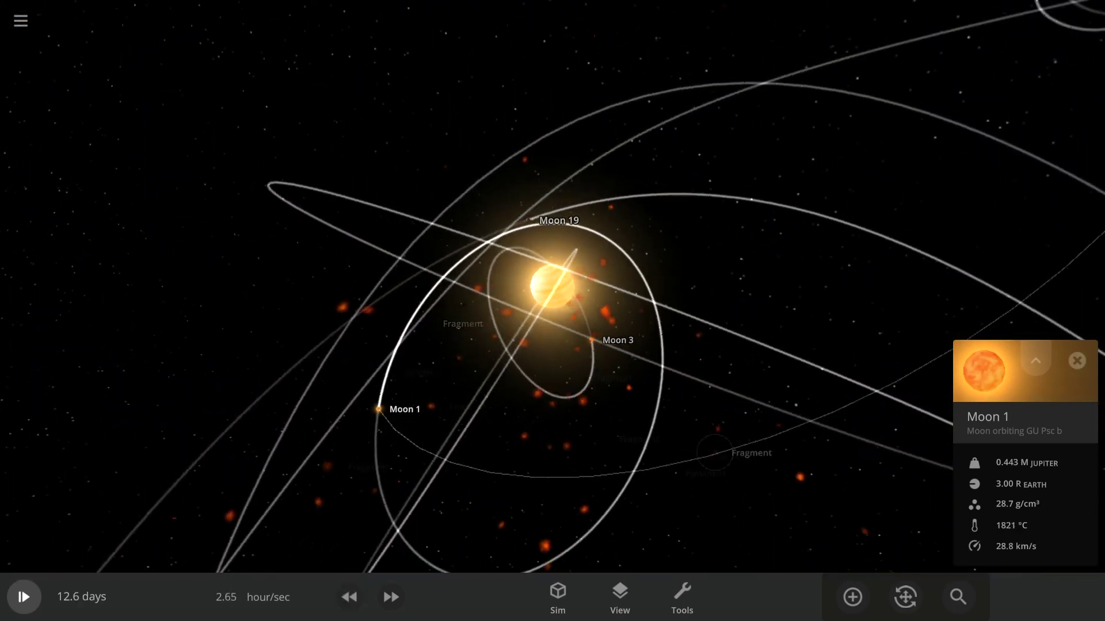
left_click_drag(552, 310, 432, 259)
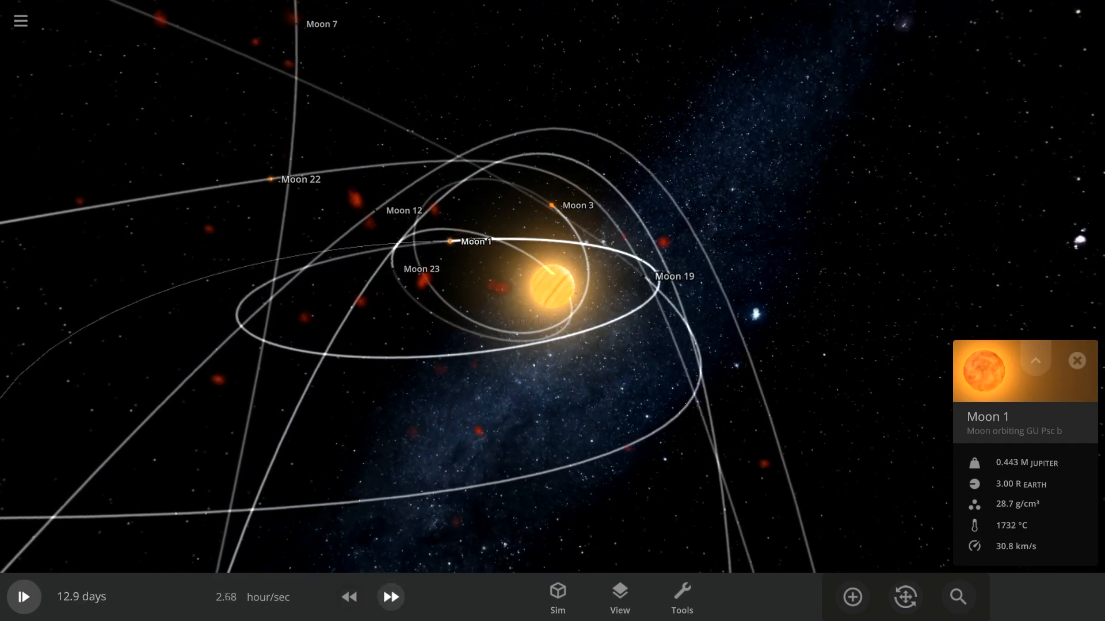
key("period")
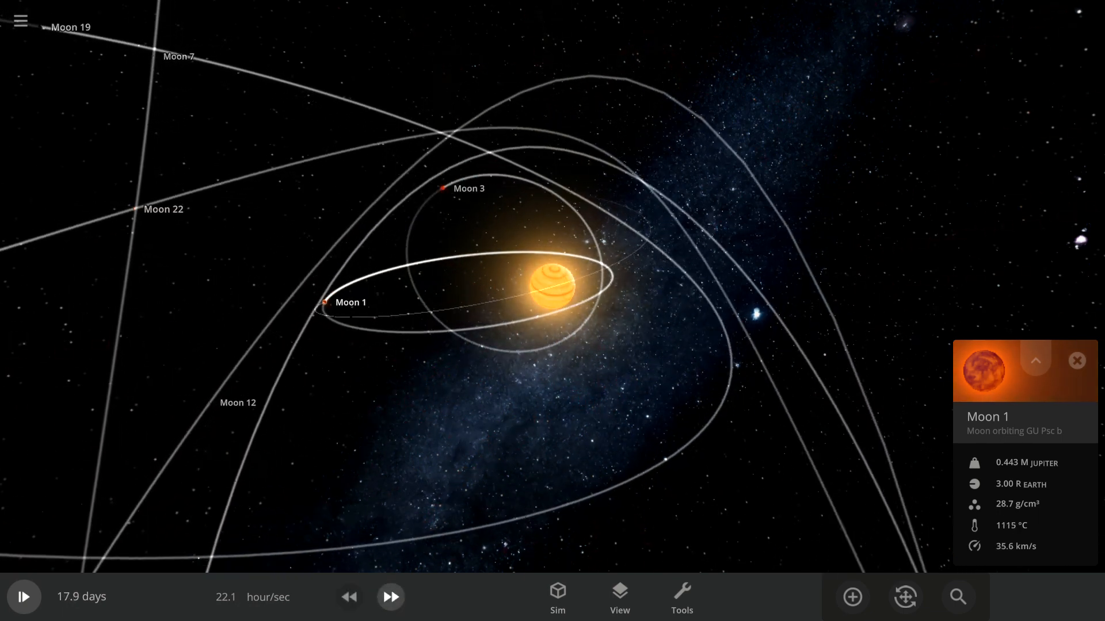
left_click(604, 284)
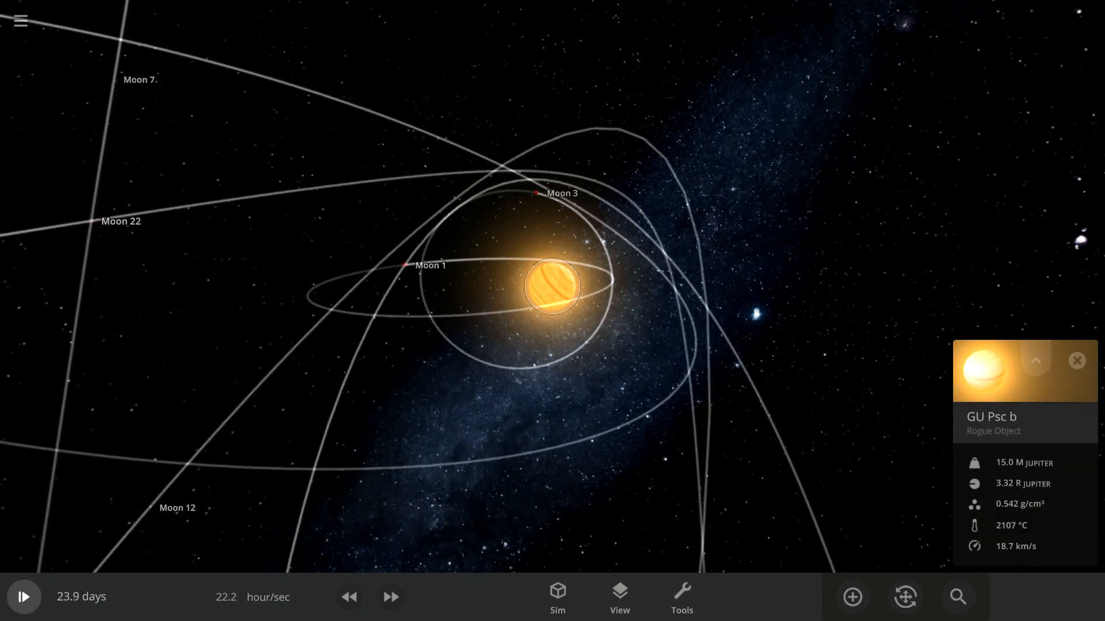
Raise GU Psc b's mass from 15 Jupiter masses to about 169,000 solar masses, turning it into a star
left_click(1024, 388)
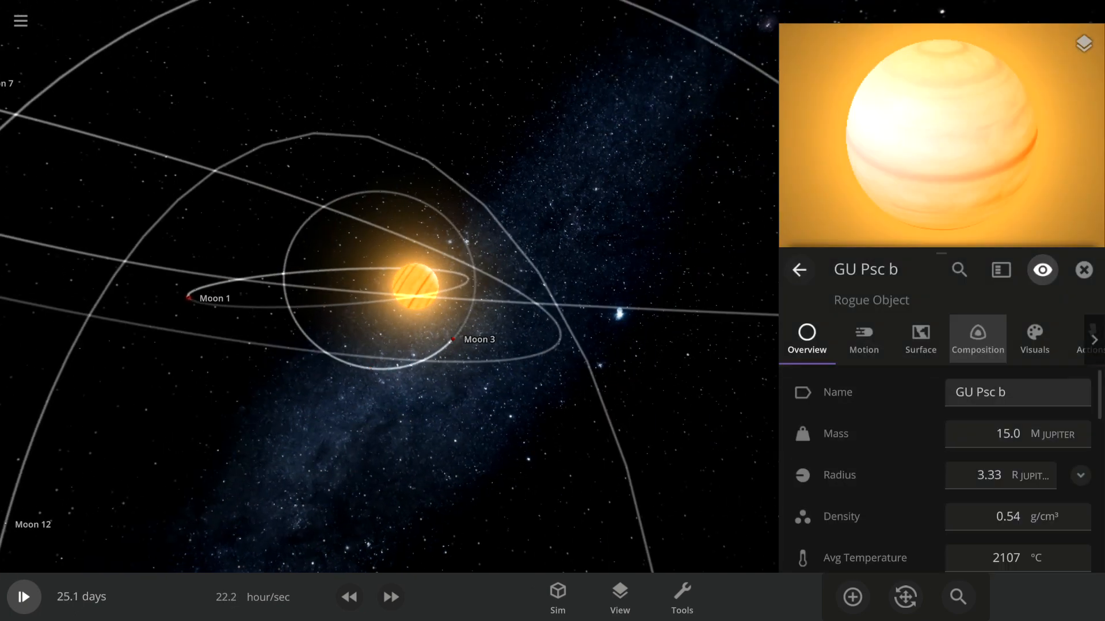
left_click(1008, 410)
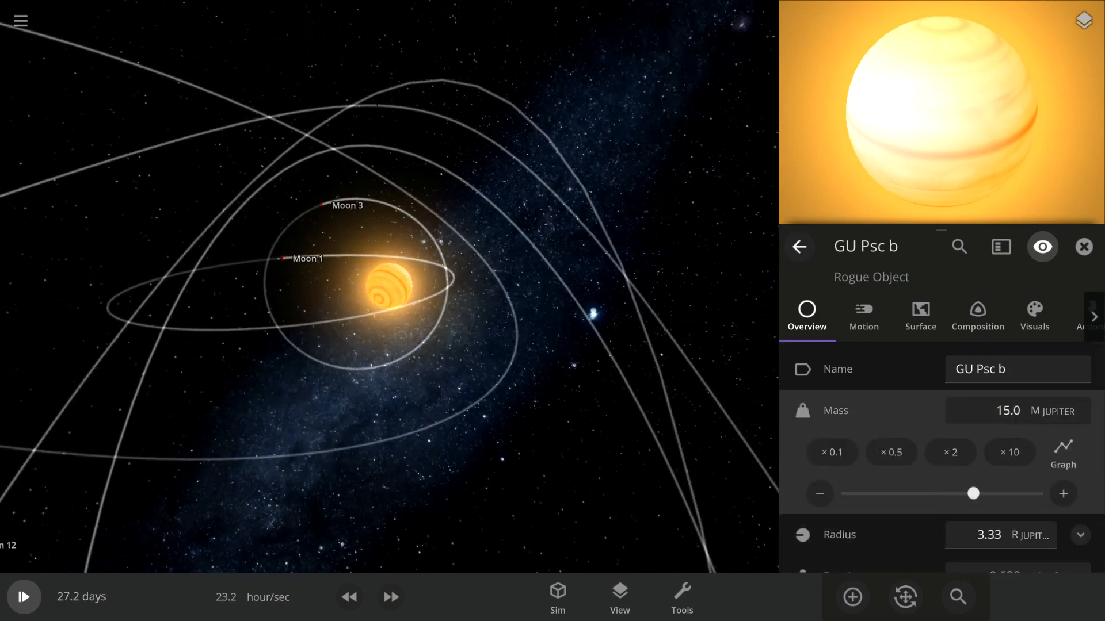
left_click_drag(941, 494, 1011, 495)
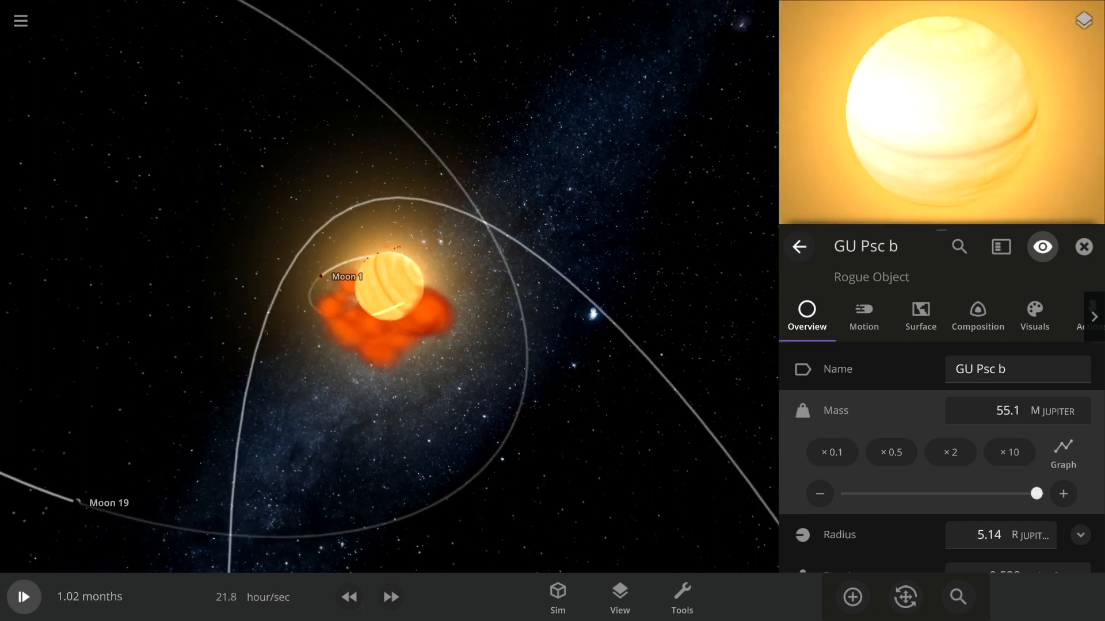
left_click_drag(1038, 494, 1043, 494)
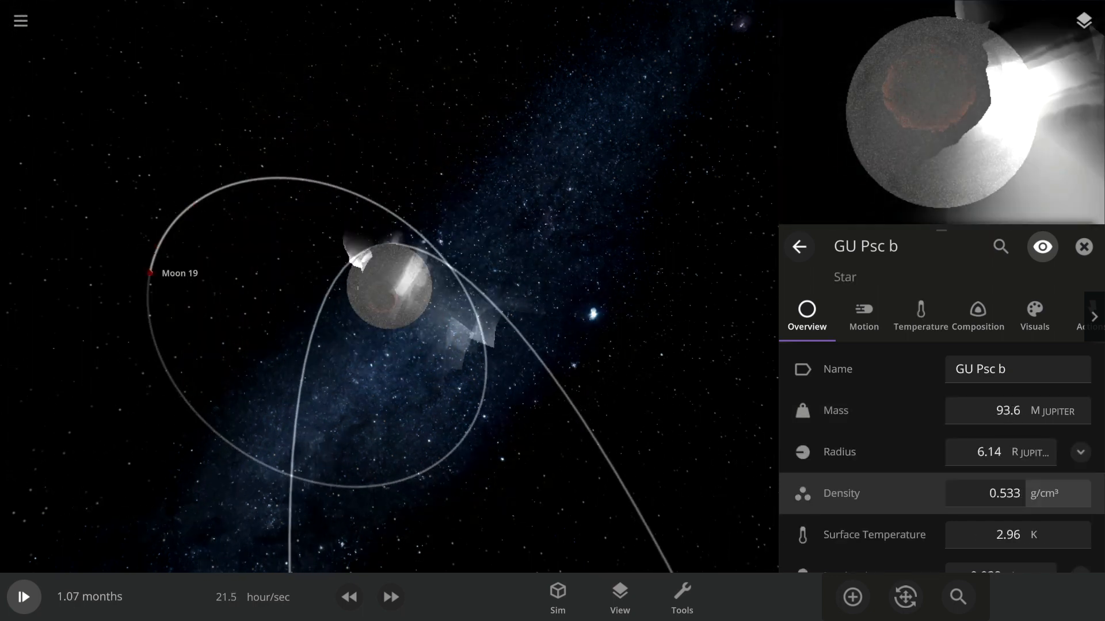
left_click(1001, 411)
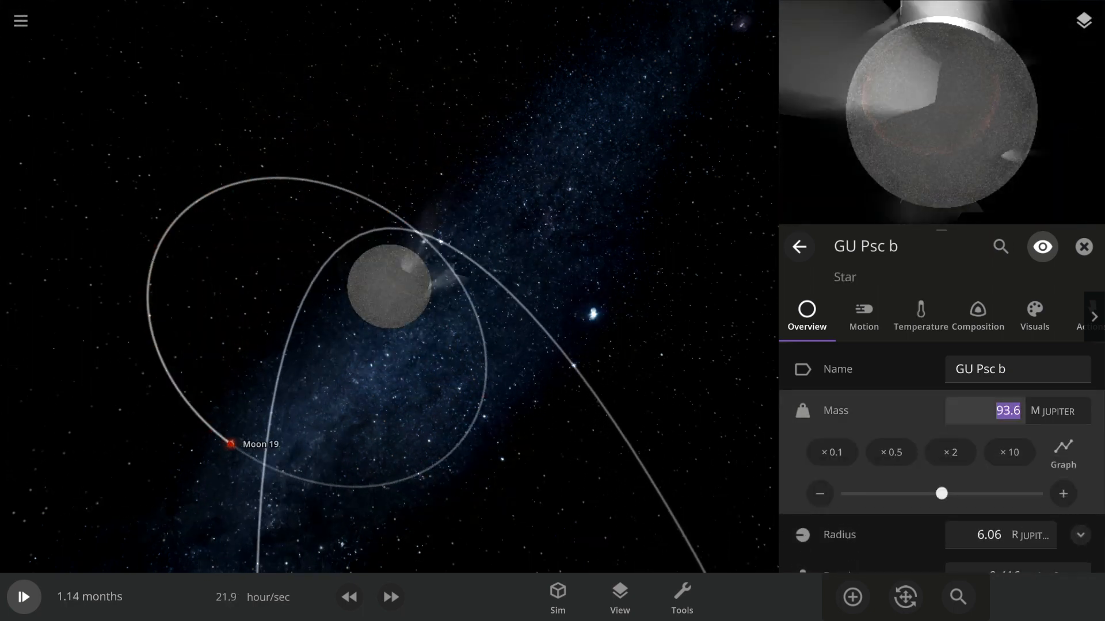
left_click_drag(1032, 493, 1041, 494)
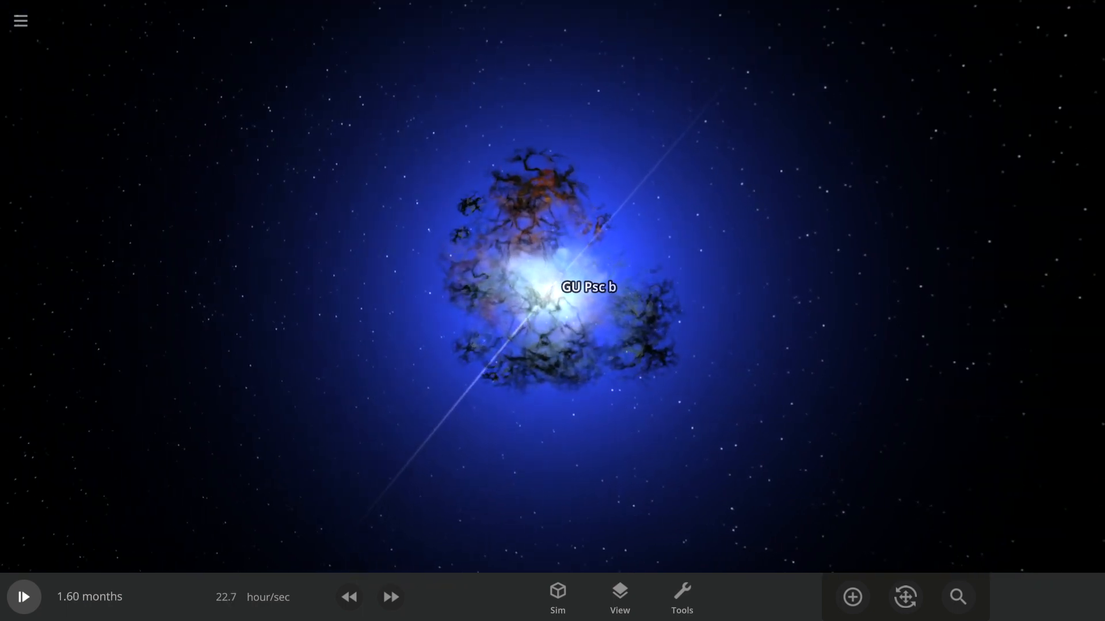
Clear the particle cloud with Ctrl+D, reorient around GU Psc b and select Moon 22
key("ctrl+d")
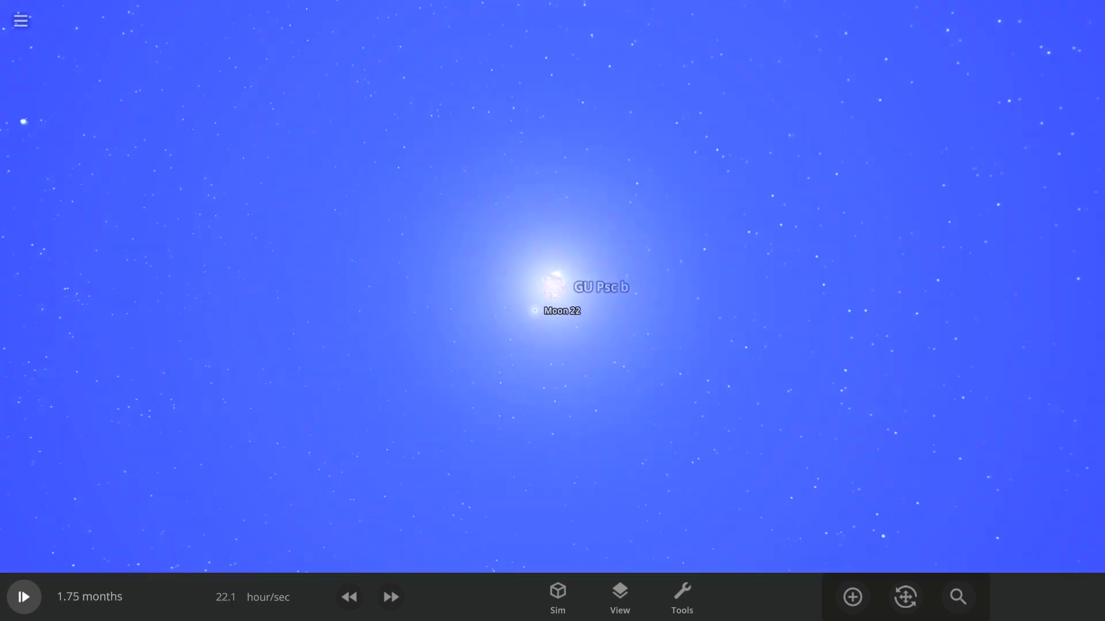
scroll(552, 311, "down", 10)
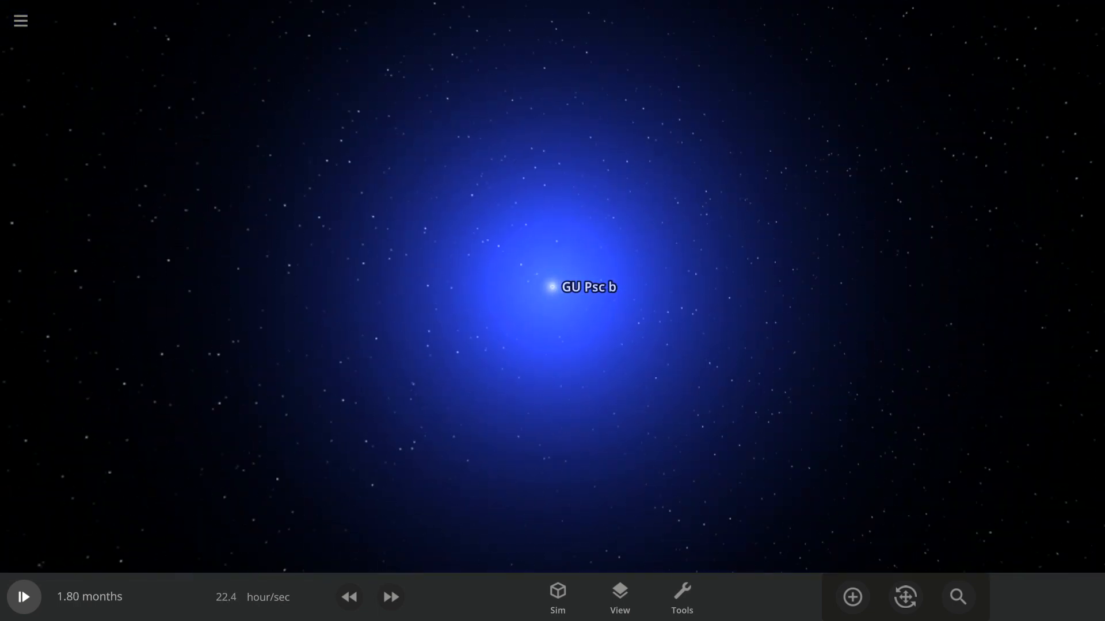
left_click_drag(552, 311, 345, 259)
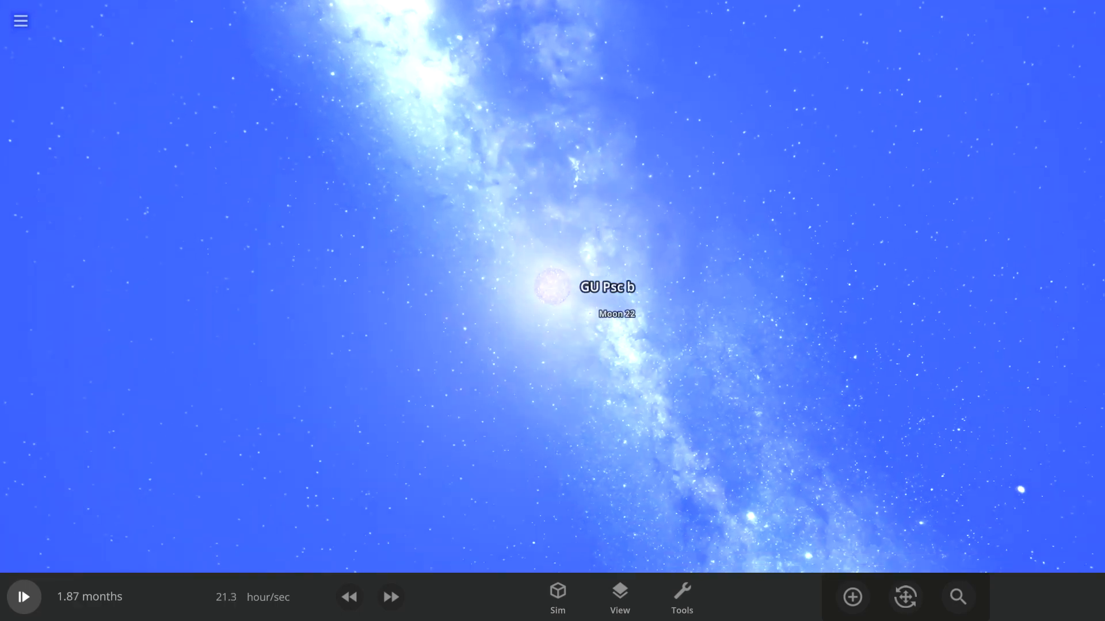
scroll(552, 289, "up", 8)
scroll(552, 289, "down", 3)
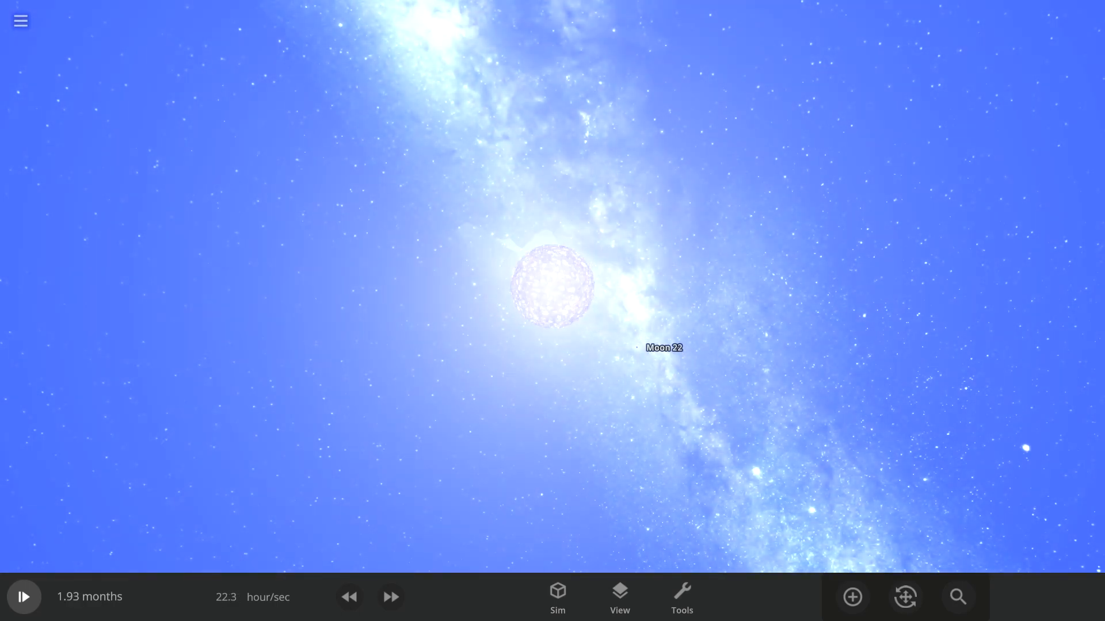
left_click(634, 347)
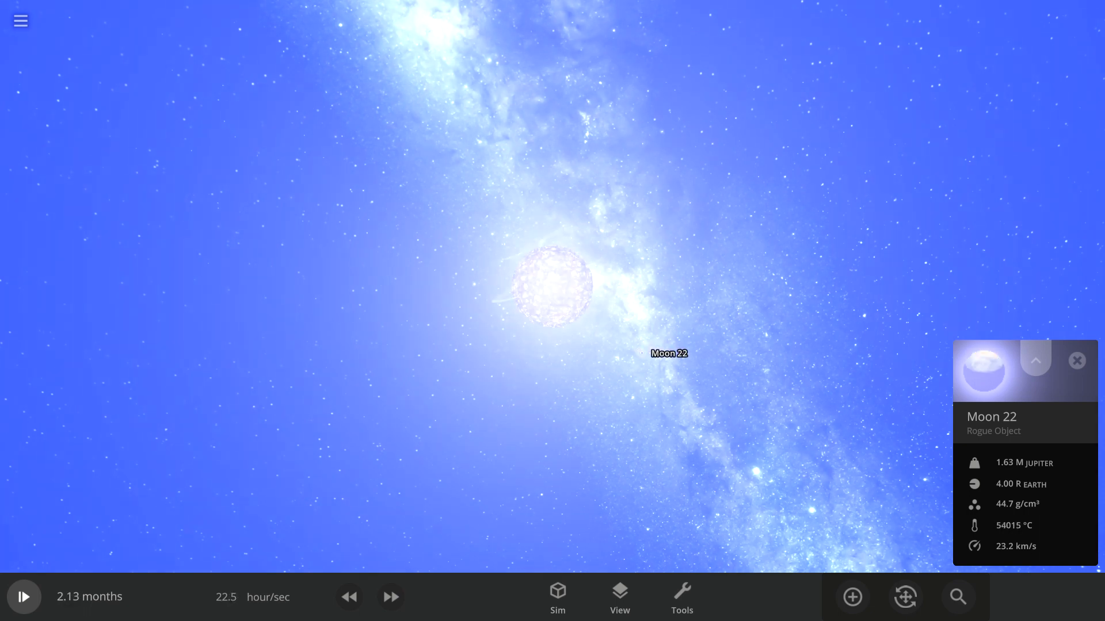
Push GU Psc b's mass past 5 million solar masses until it collapses into a black hole
left_click(552, 287)
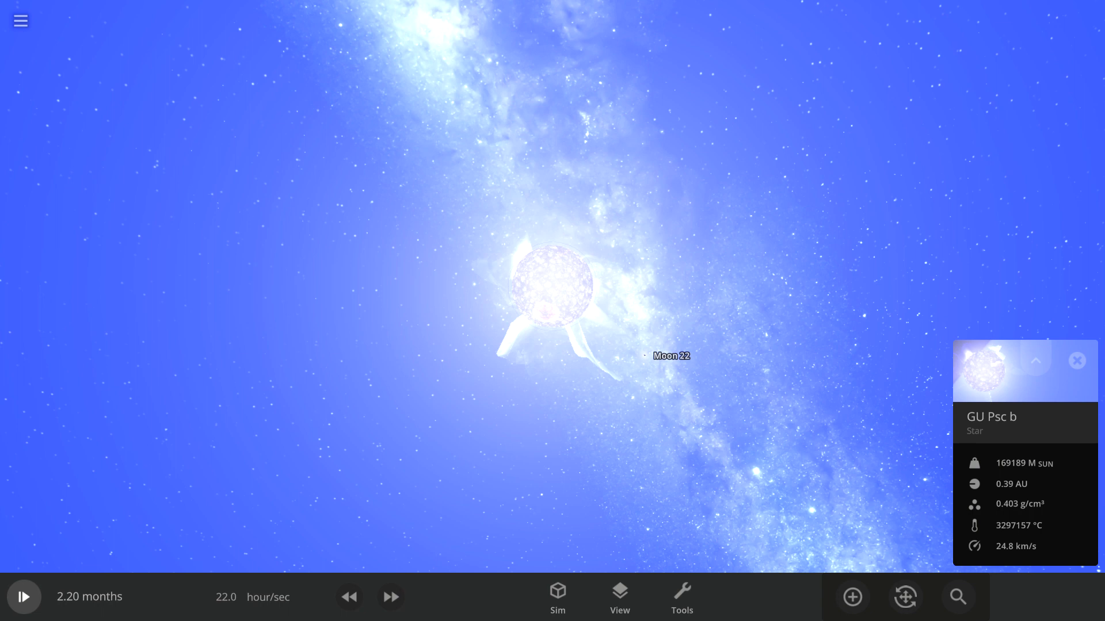
left_click(1036, 360)
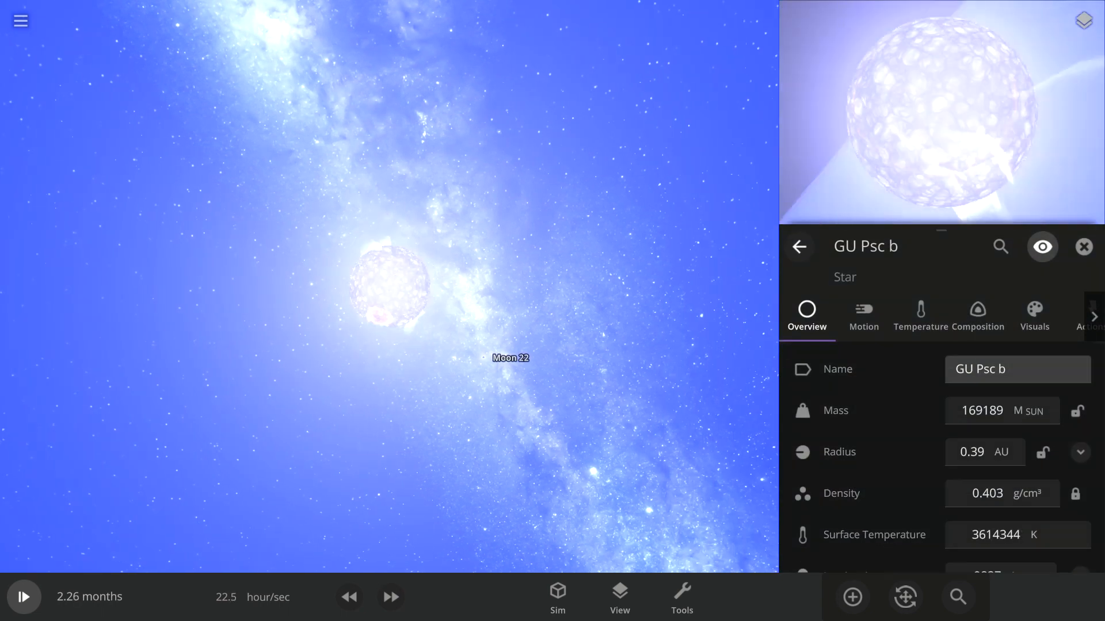
scroll(940, 466, "down", 5)
scroll(942, 466, "up", 2)
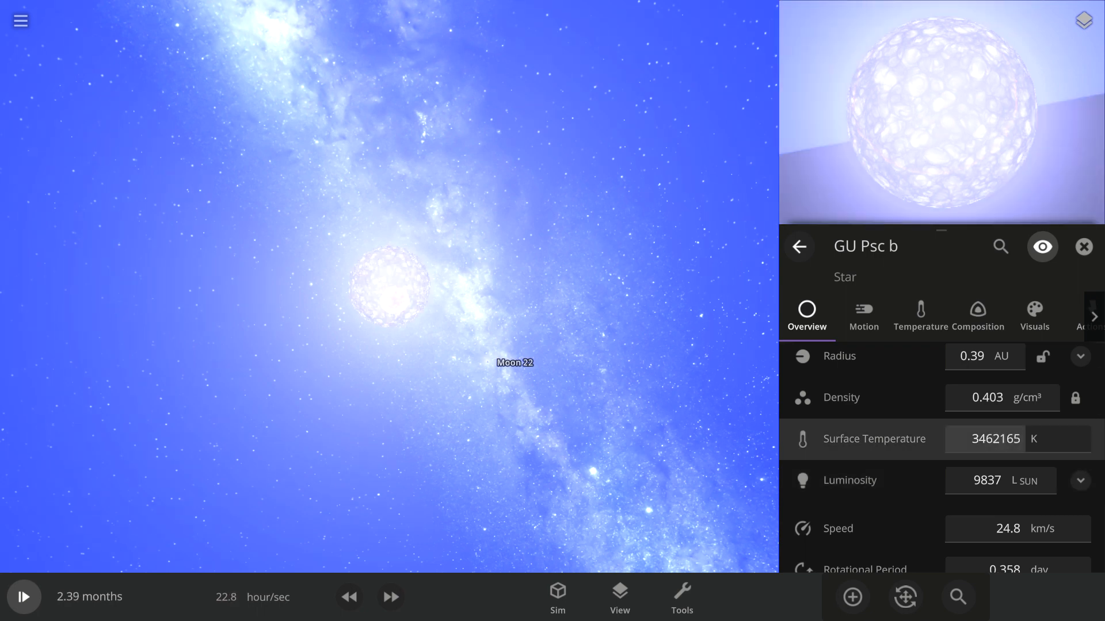
scroll(941, 432, "up", 2)
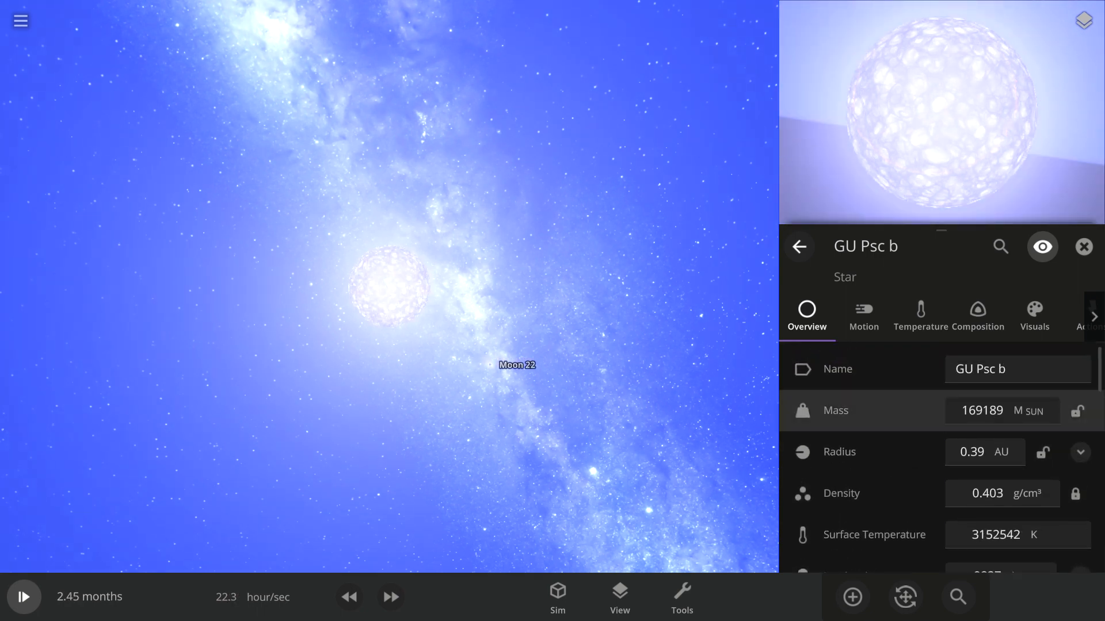
left_click(984, 410)
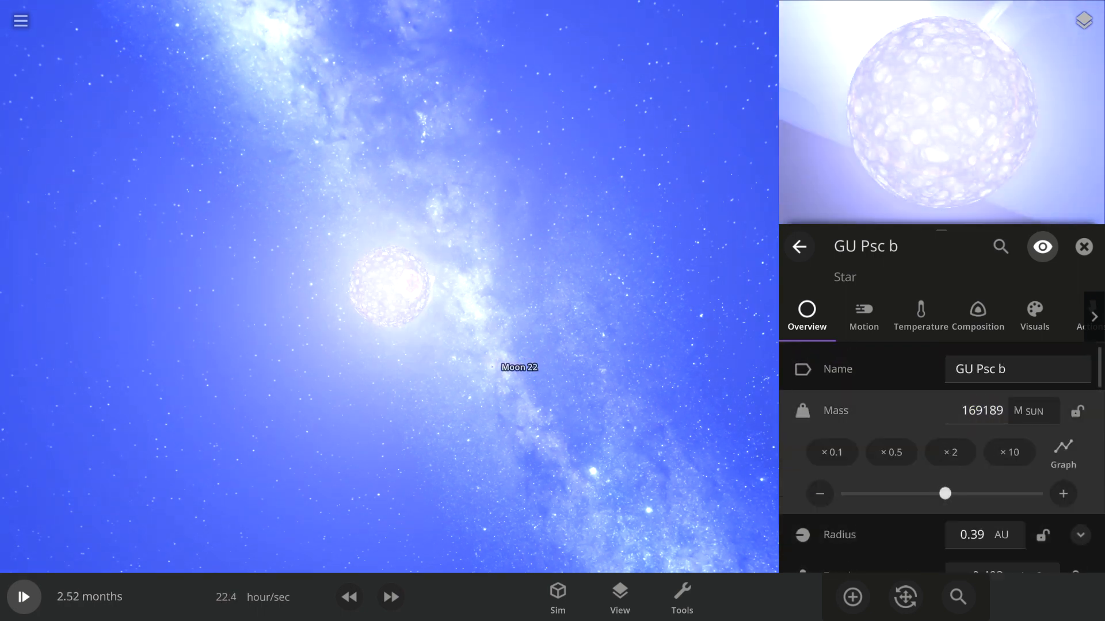
left_click_drag(997, 492, 1041, 493)
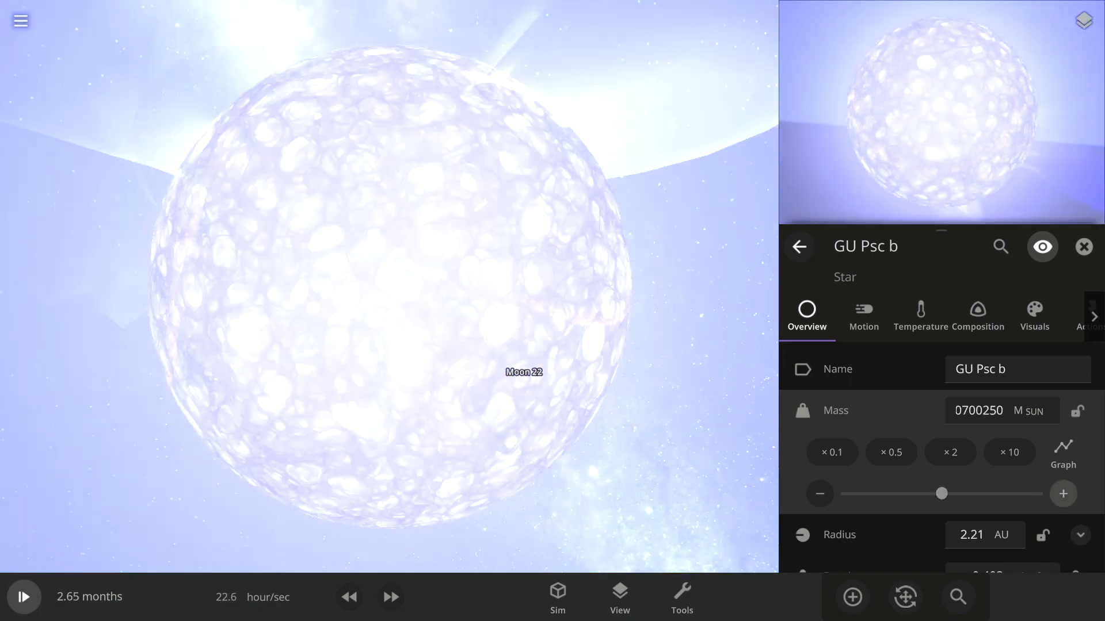
scroll(389, 284, "down", 5)
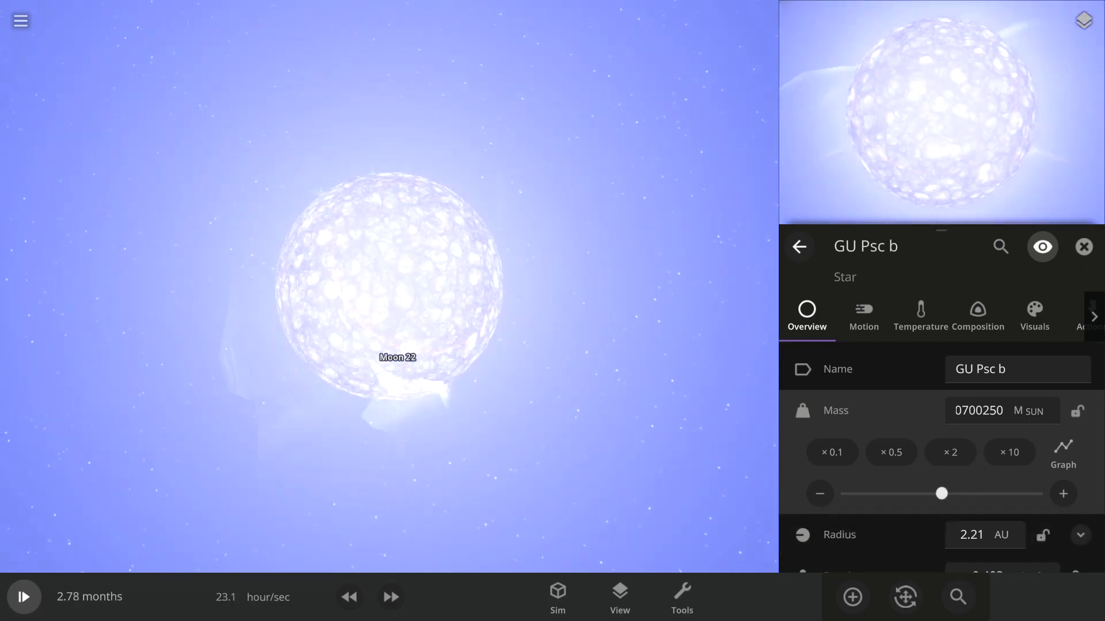
left_click_drag(941, 493, 1041, 493)
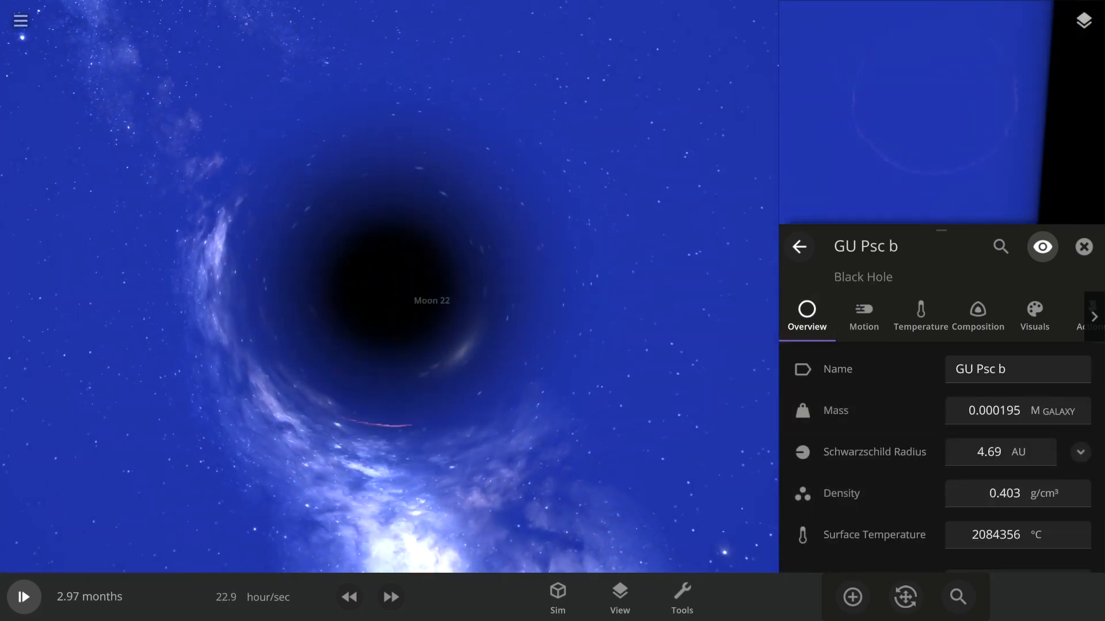
Lower the black hole's mass, view its Schwarzschild radius options, then close its properties
left_click(994, 410)
left_click_drag(941, 493, 836, 493)
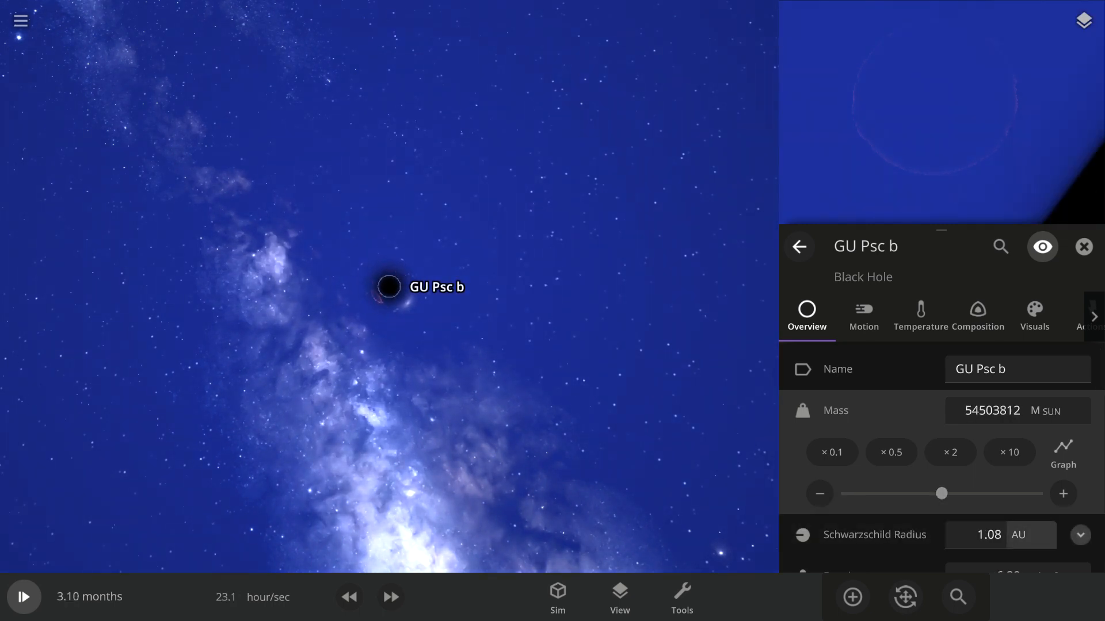
left_click(989, 535)
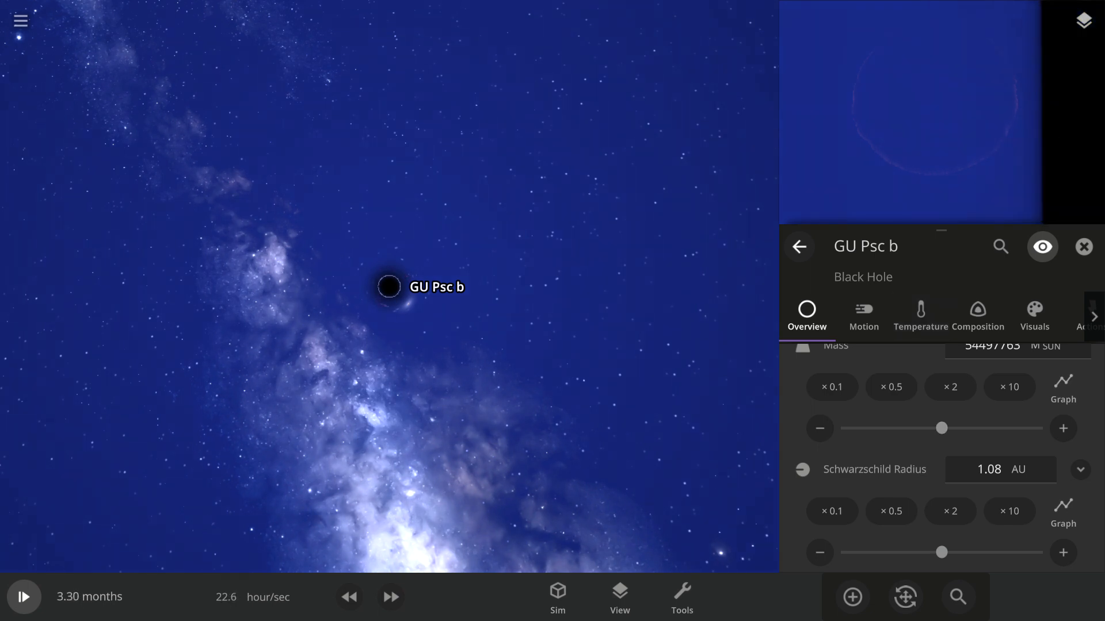
scroll(388, 287, "up", 8)
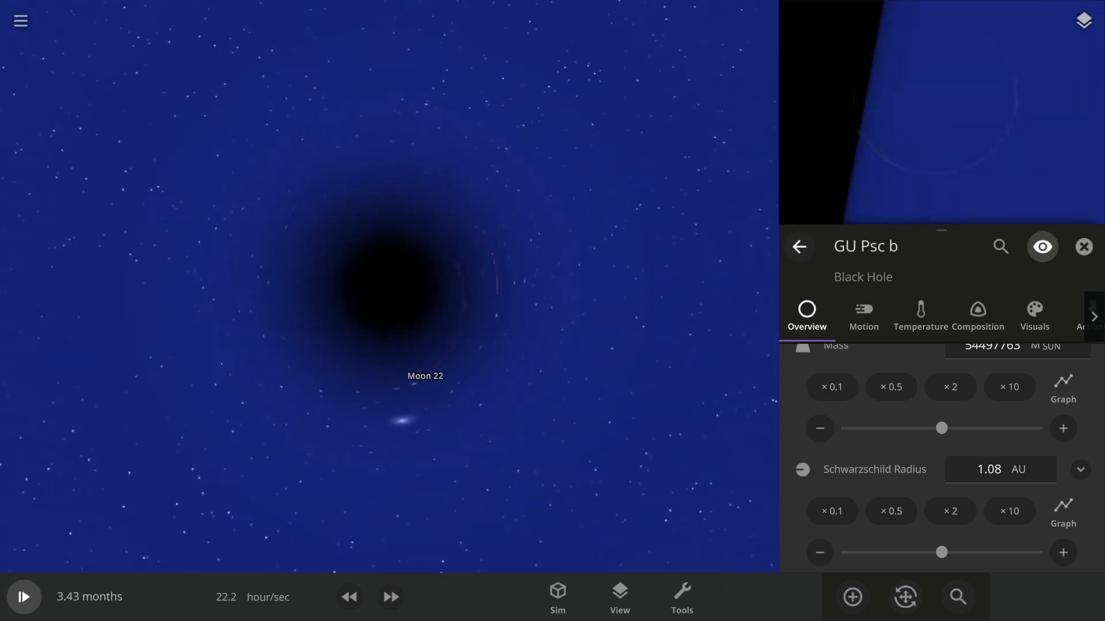
scroll(388, 288, "down", 8)
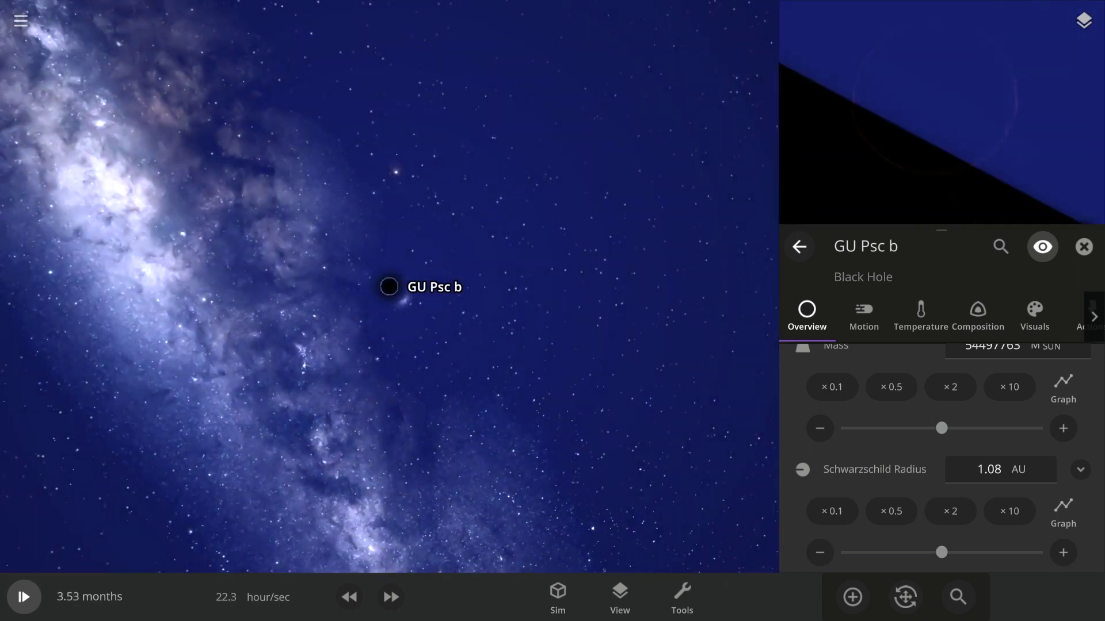
scroll(388, 287, "up", 6)
scroll(941, 476, "down", 3)
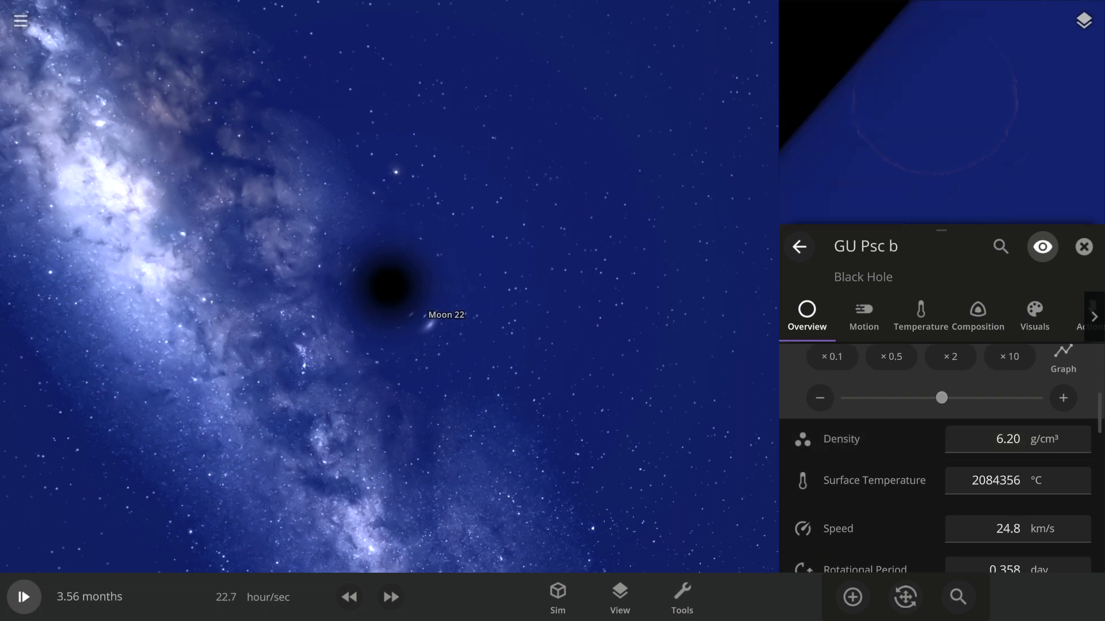
scroll(388, 288, "down", 5)
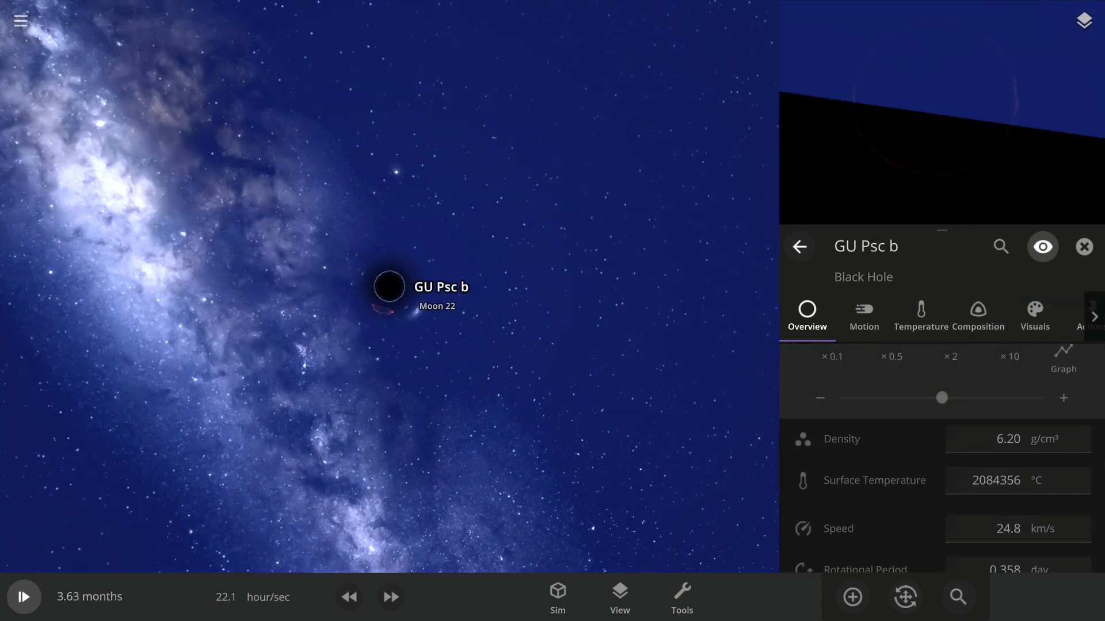
left_click(1084, 246)
Briefly check the Add catalogue and View options, then expand Tools into the full side list
left_click(853, 596)
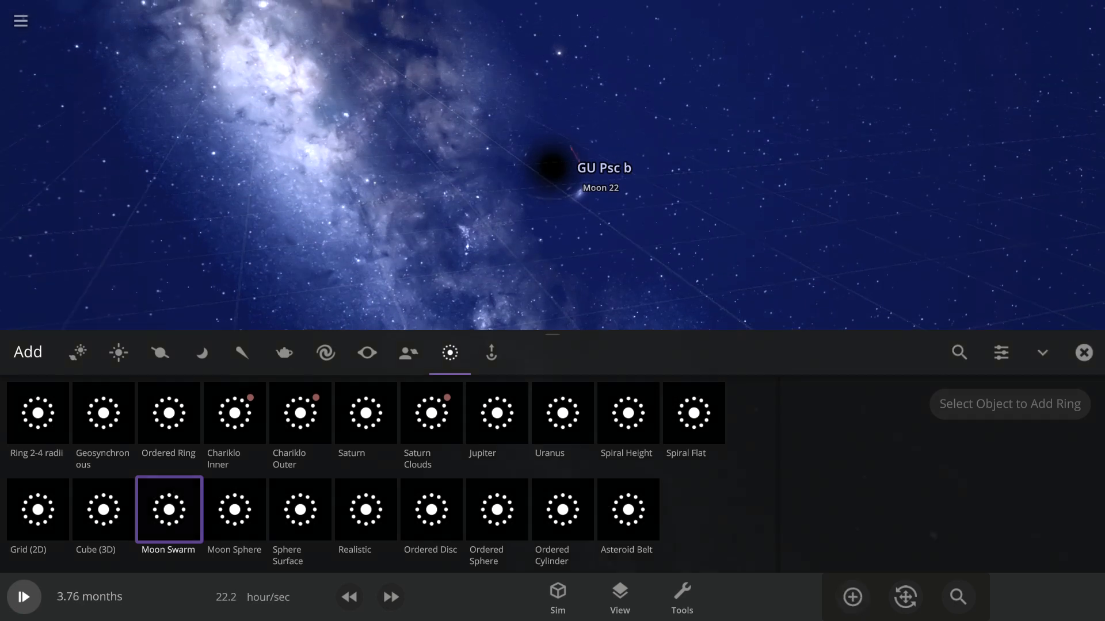
left_click(1084, 347)
left_click(620, 596)
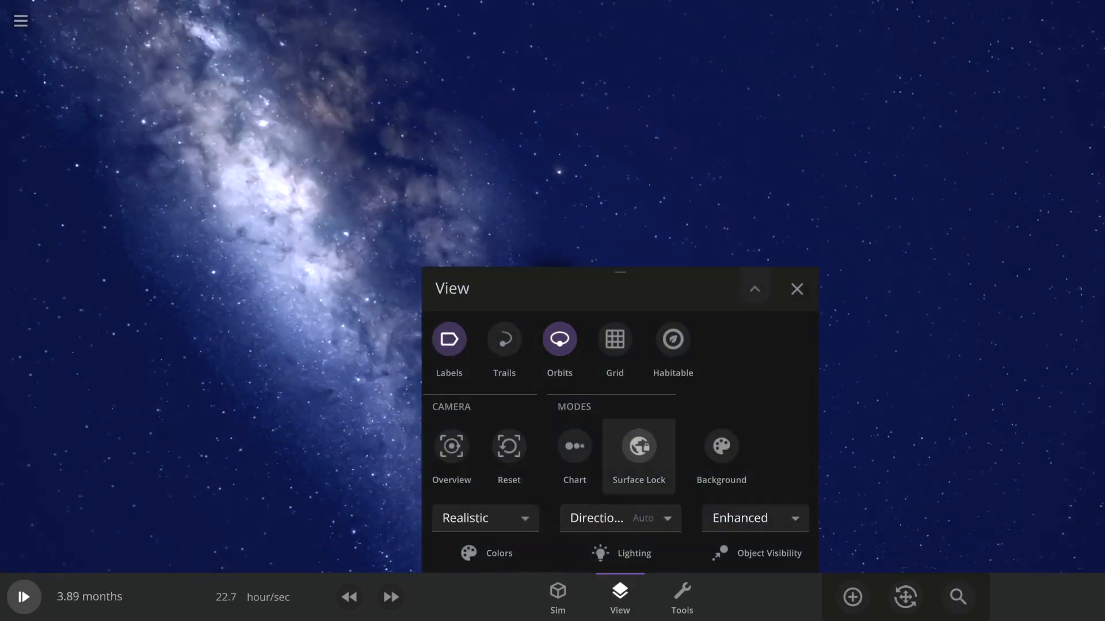
left_click(682, 596)
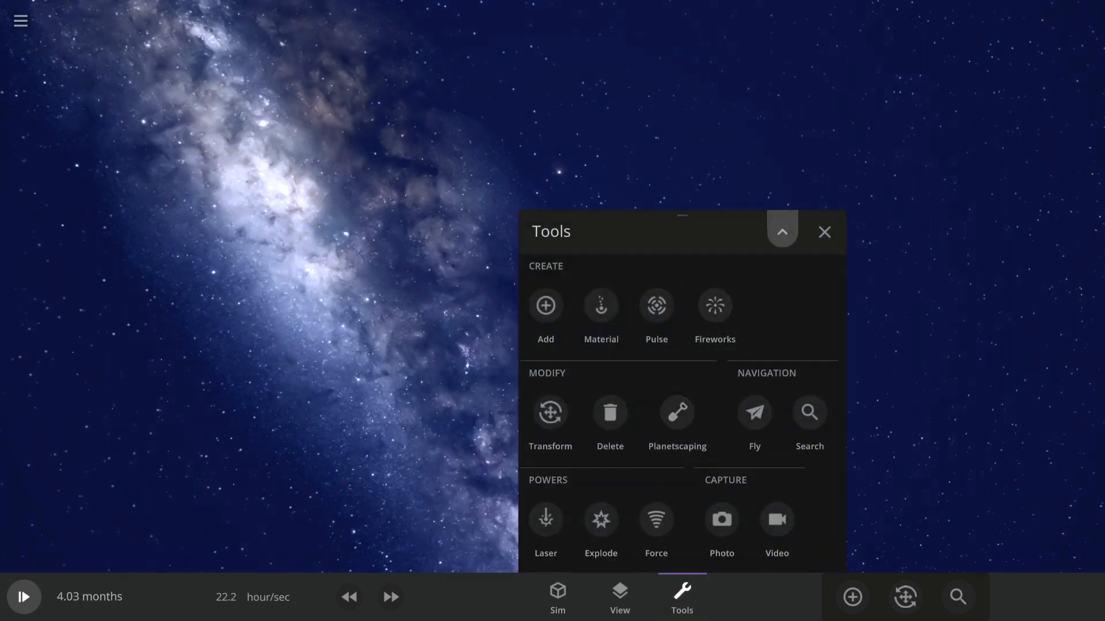
left_click(783, 231)
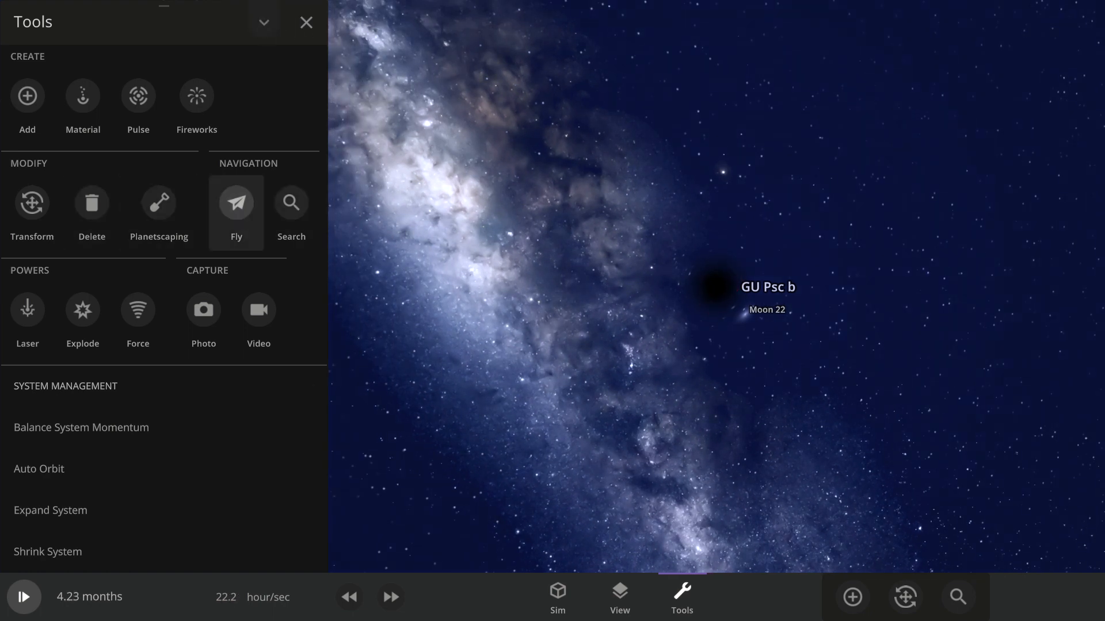
scroll(83, 311, "down", 6)
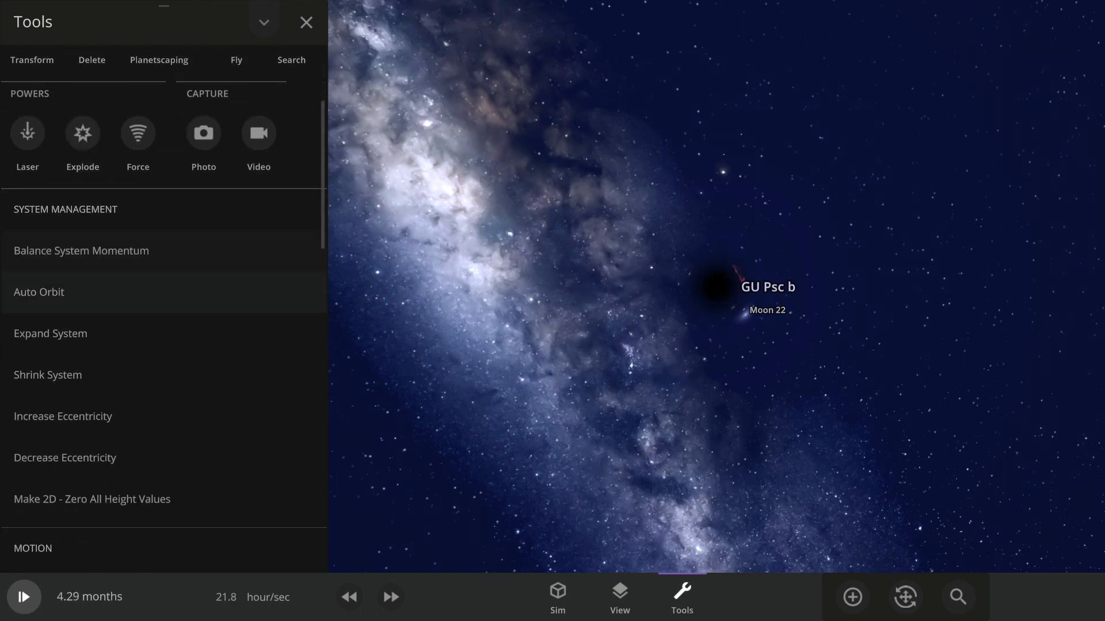
scroll(83, 311, "down", 4)
scroll(83, 311, "down", 2)
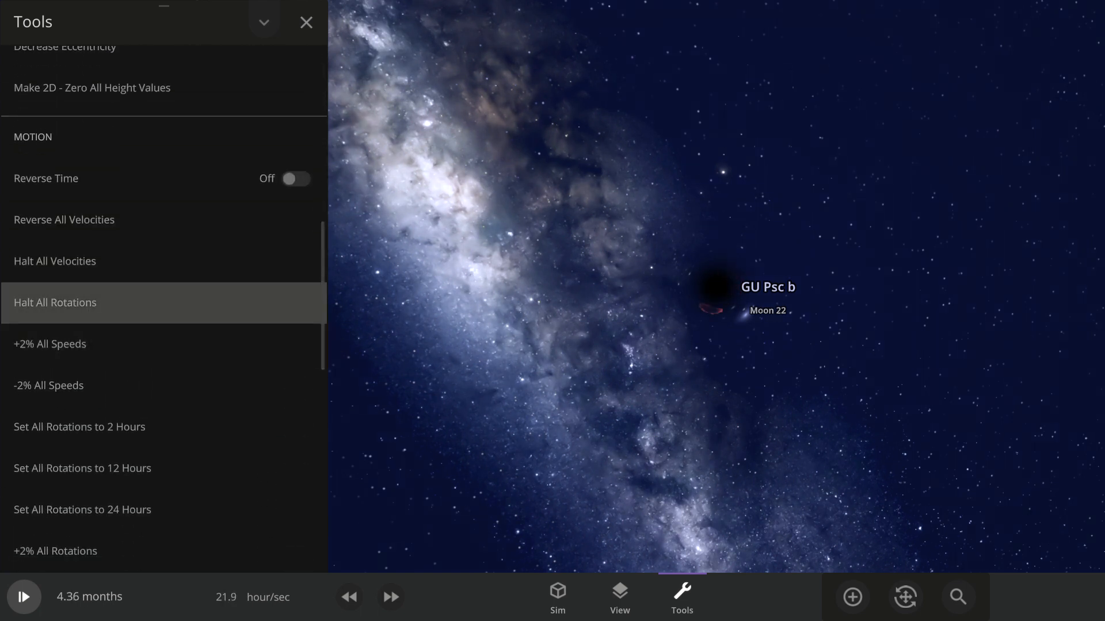
scroll(83, 310, "down", 4)
scroll(83, 310, "down", 4)
scroll(82, 311, "down", 4)
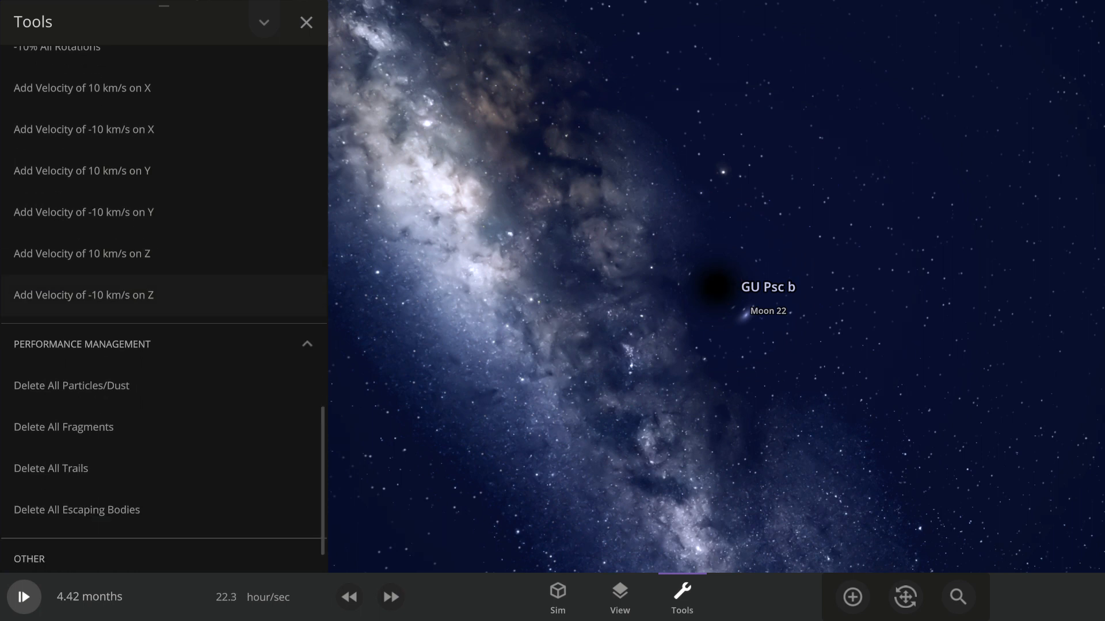
scroll(83, 311, "down", 2)
scroll(83, 377, "down", 1)
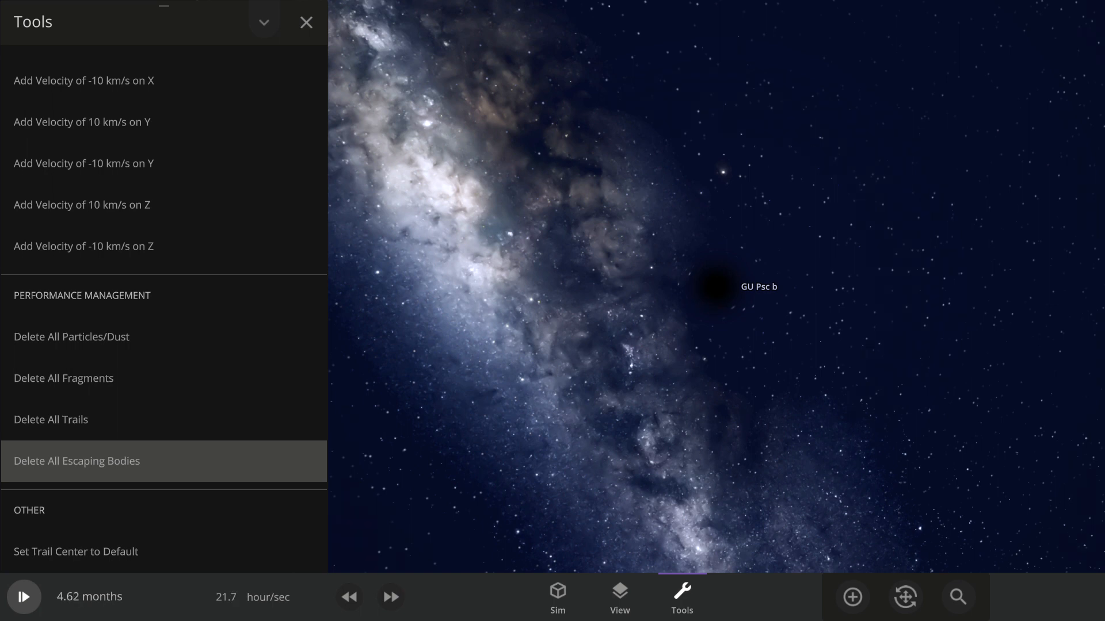
scroll(83, 414, "up", 4)
scroll(84, 415, "up", 3)
scroll(84, 414, "up", 4)
scroll(83, 415, "up", 2)
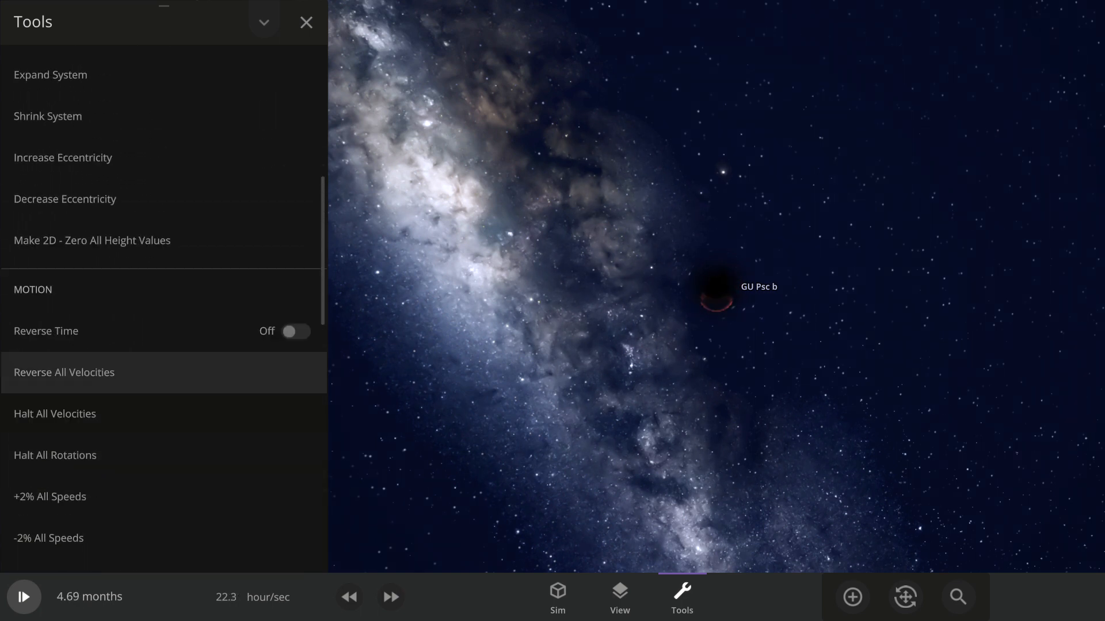
scroll(83, 371, "up", 4)
scroll(83, 371, "up", 3)
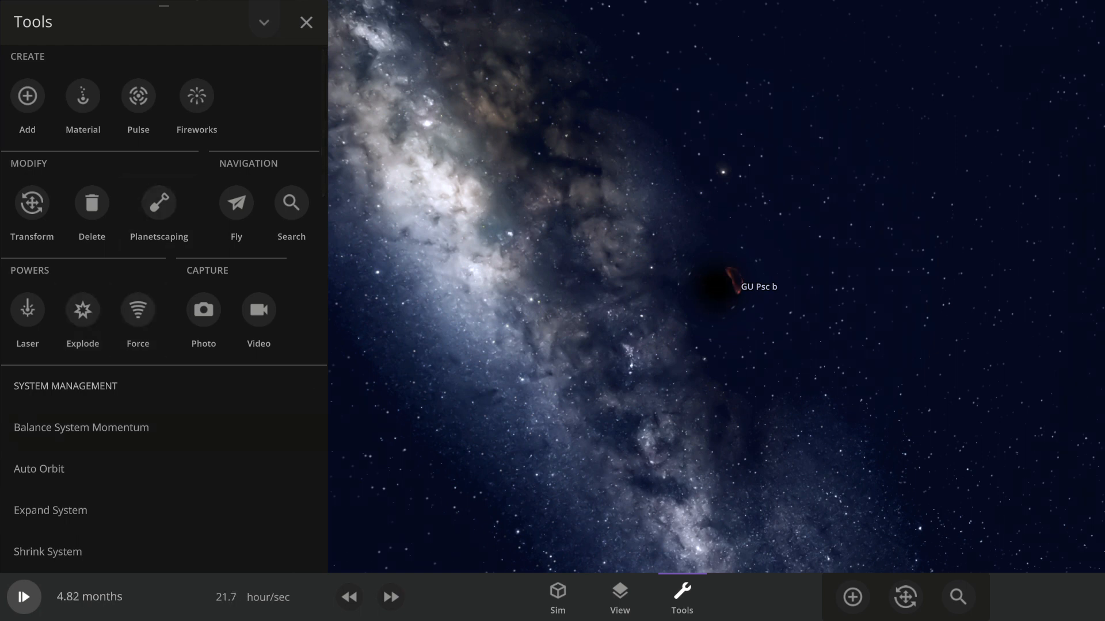
Choose the Explode power from the Powers list, showing its delay, energy and fragment speed settings
left_click(83, 310)
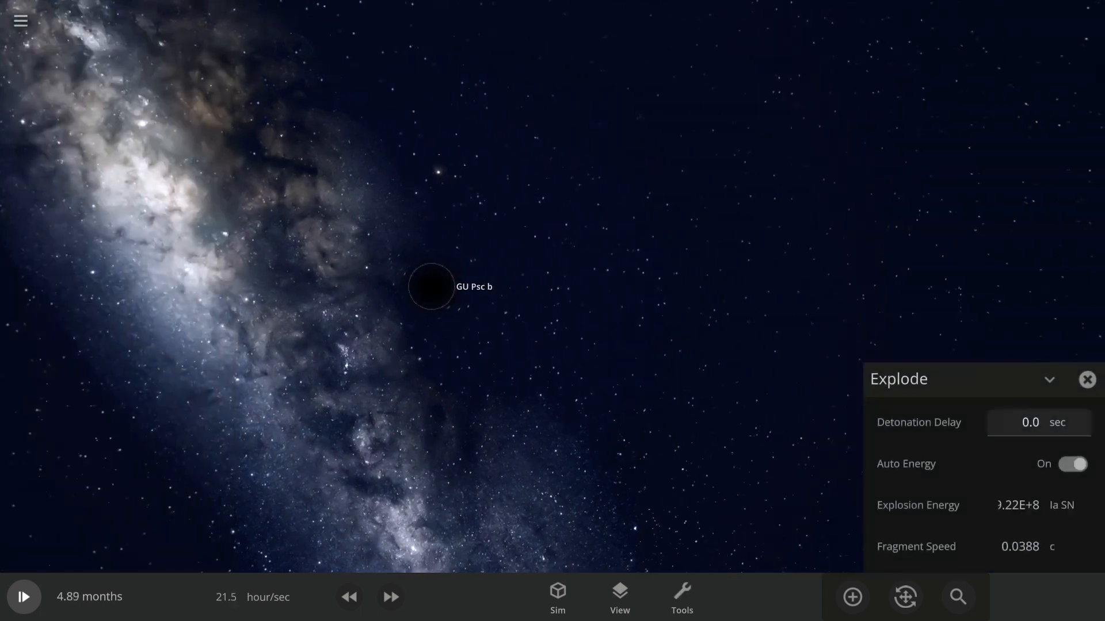
Slow time to about 1 sec/sec and detonate the black hole GU Psc b into a supernova
left_click(348, 597)
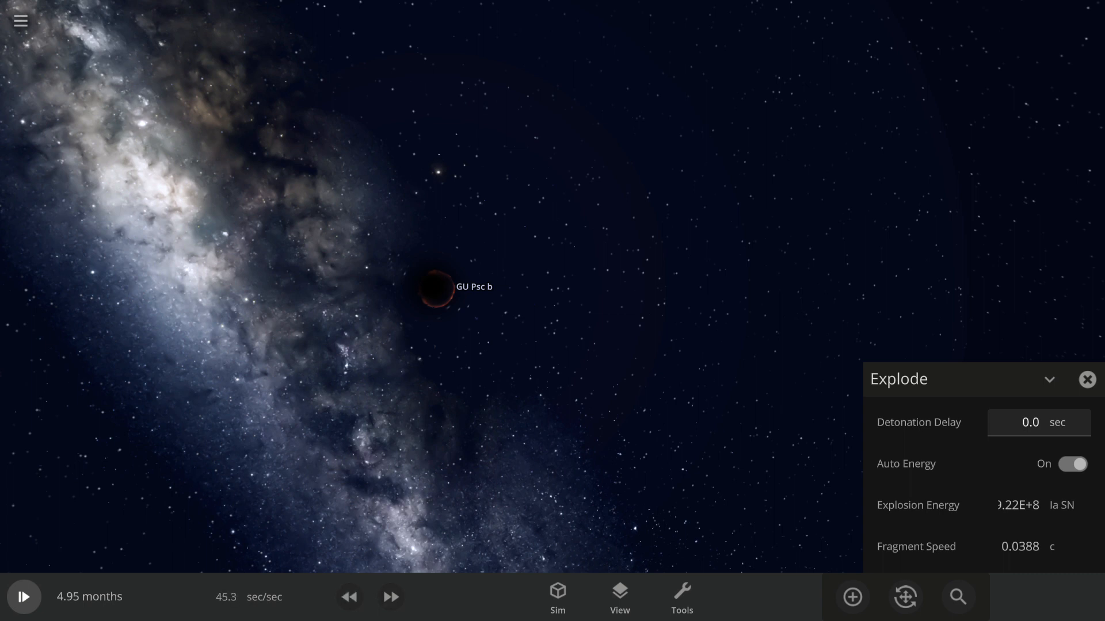
scroll(436, 288, "up", 5)
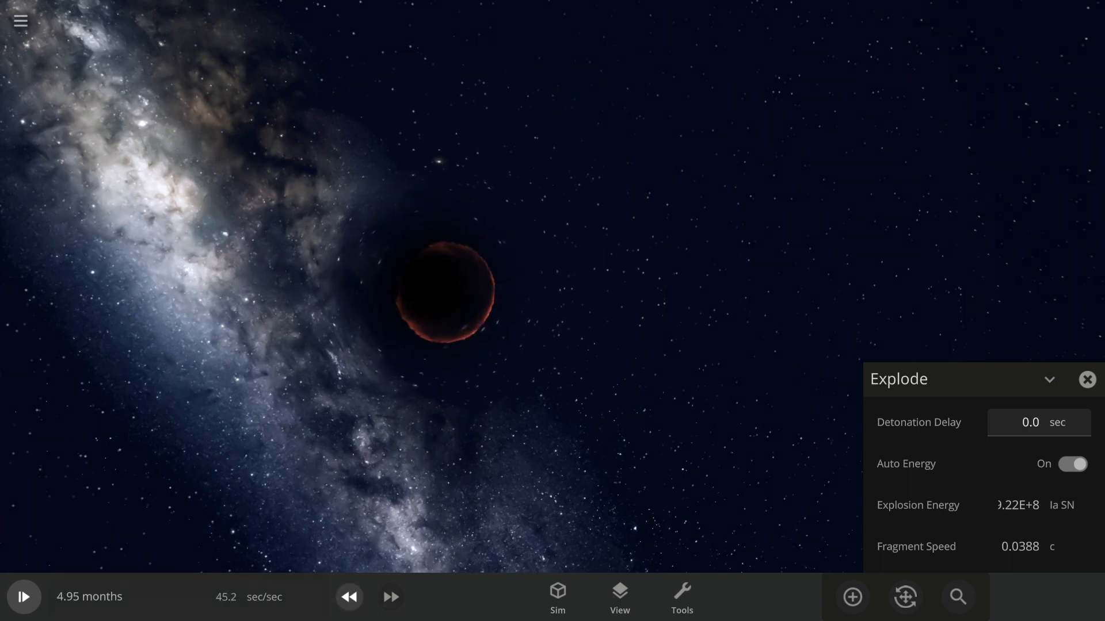
left_click(350, 597)
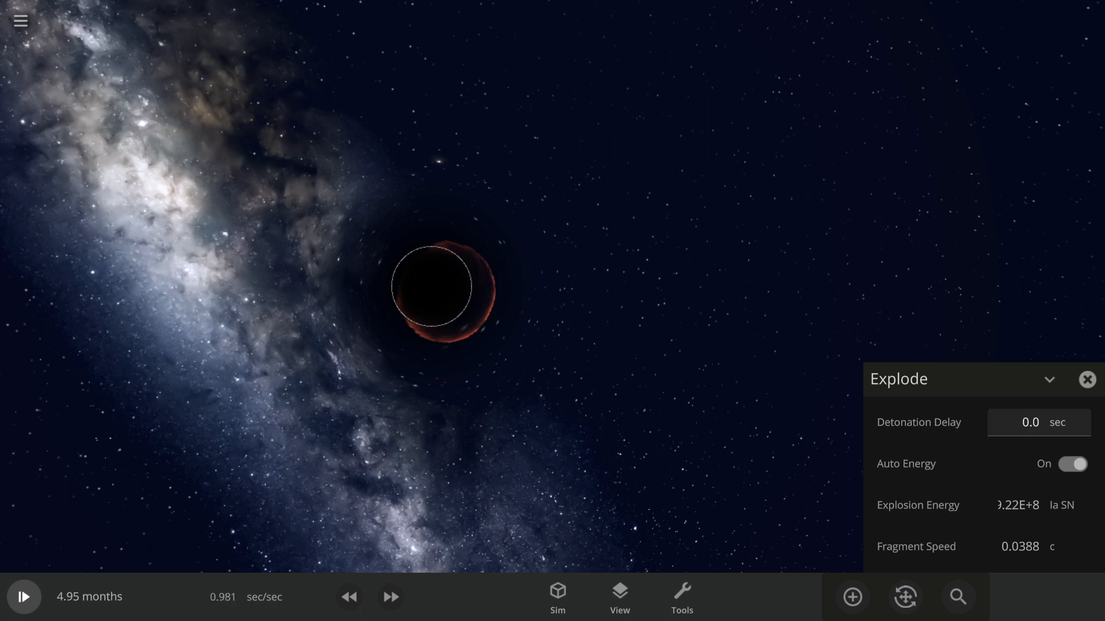
left_click(432, 287)
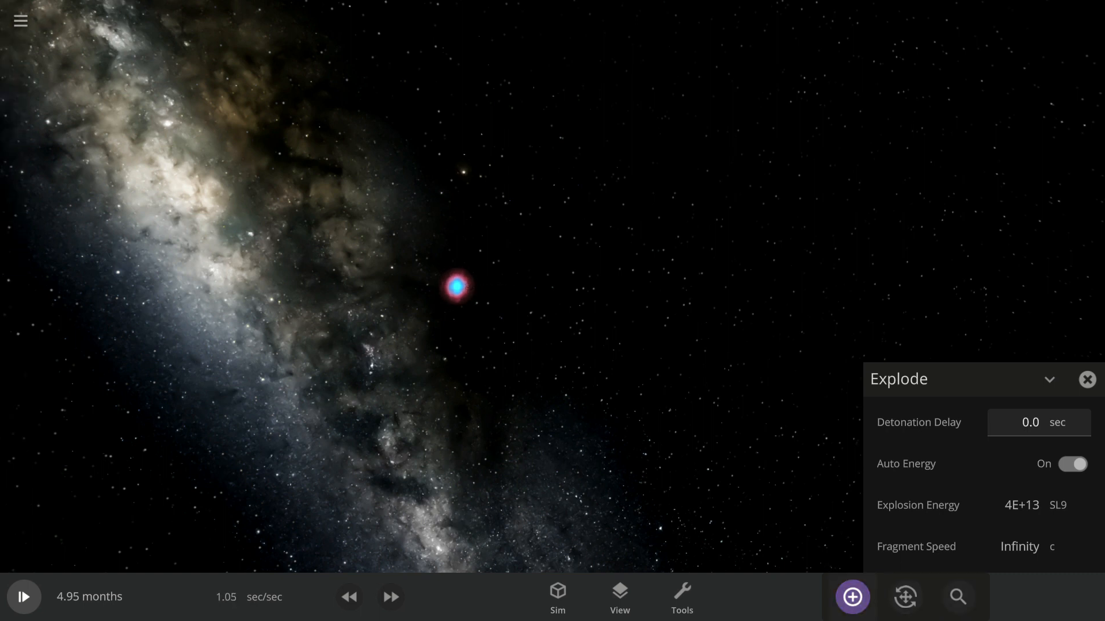
left_click(851, 597)
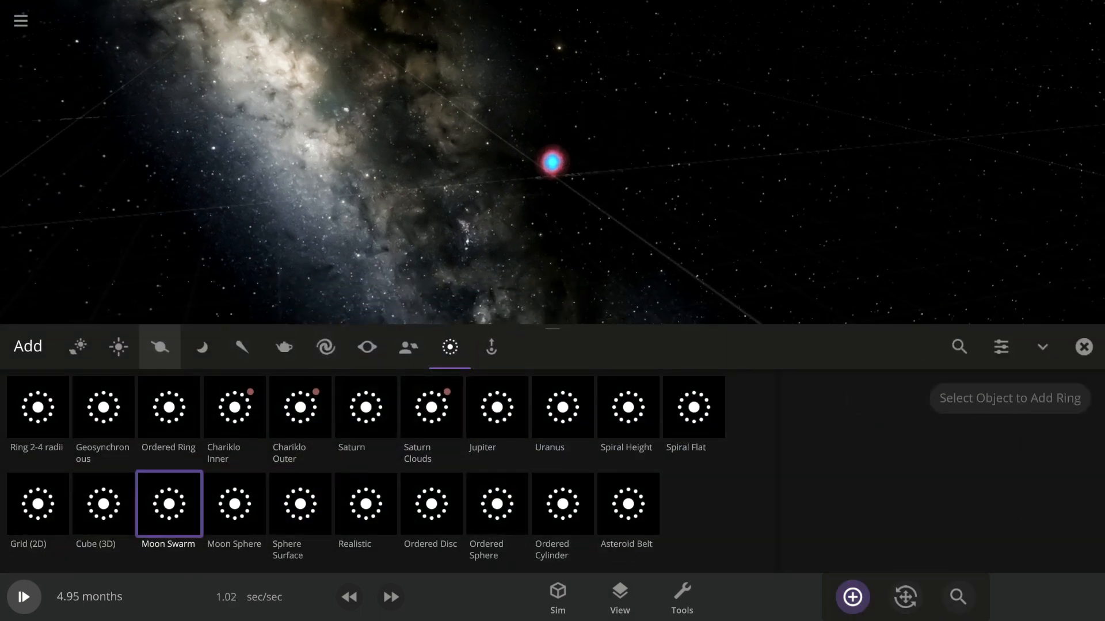
Place an Earth from the Planets catalogue, in Orbit mode, right beside the supernova
left_click(159, 346)
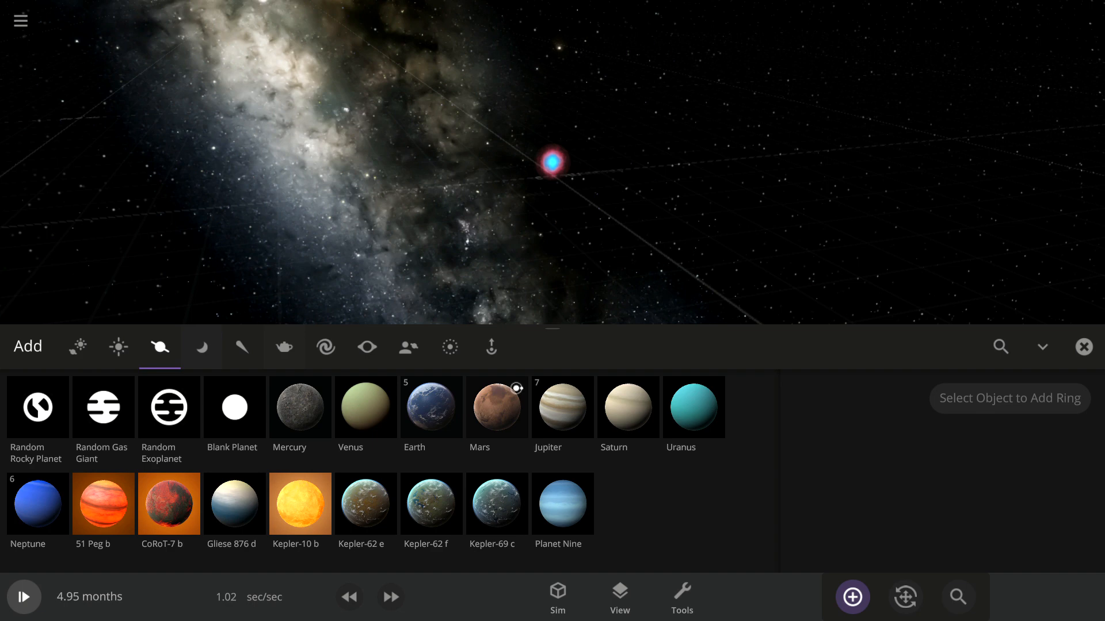
left_click(431, 407)
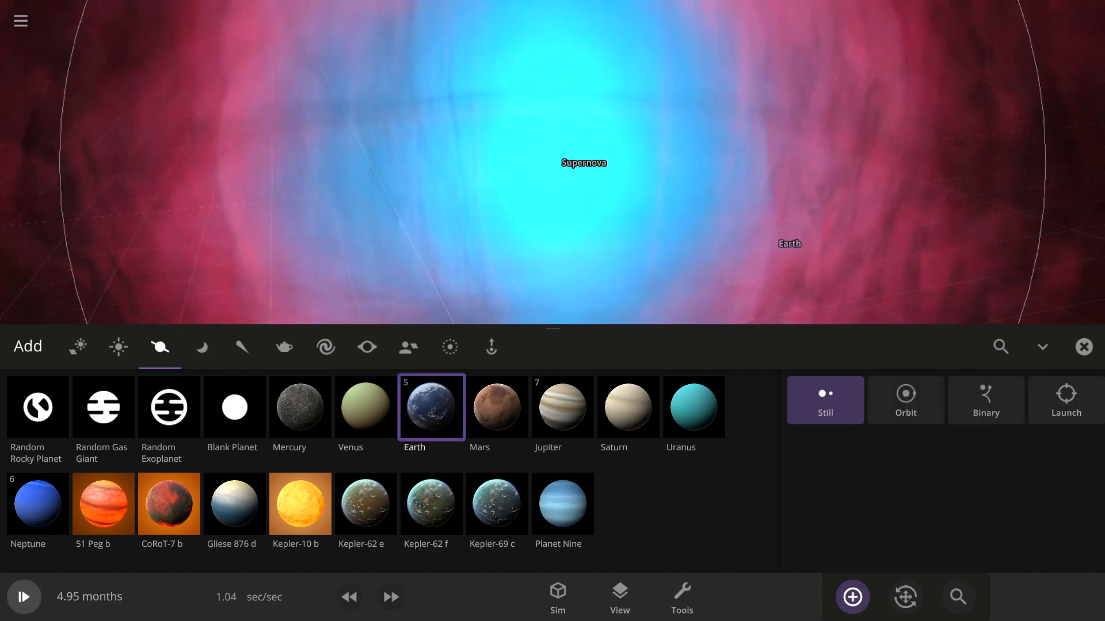
left_click(905, 400)
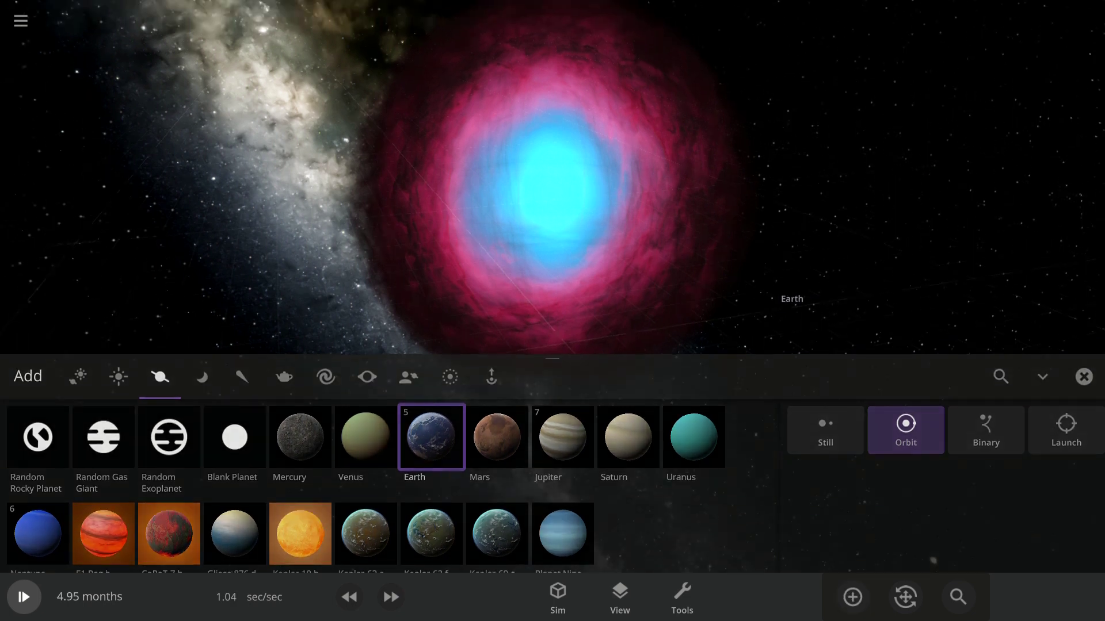
left_click(777, 259)
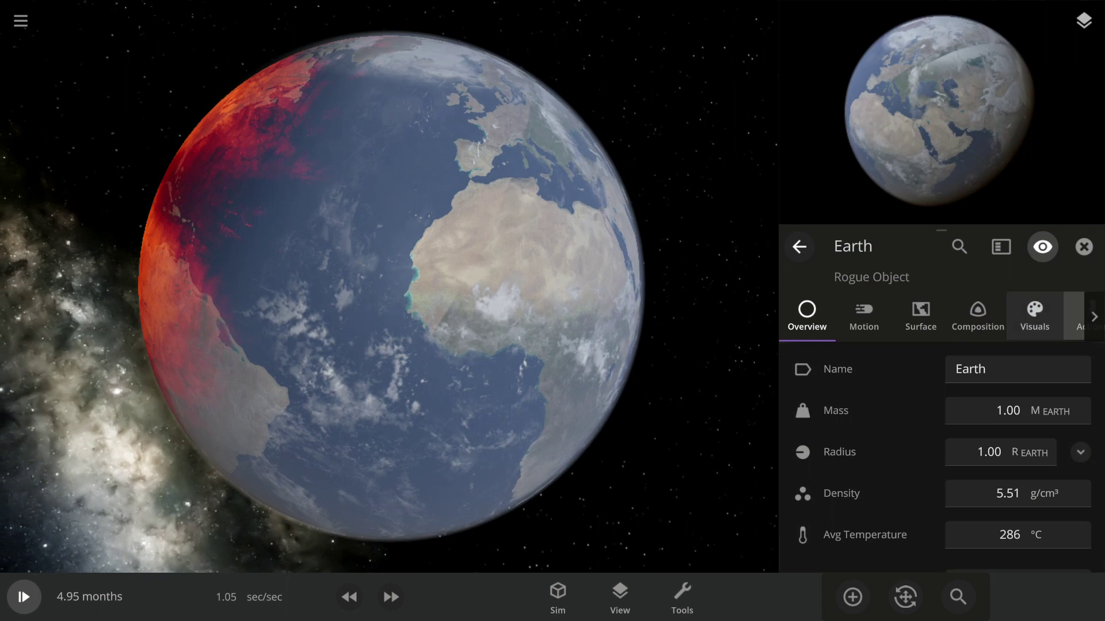
Show Earth's surface temperature, trying Fahrenheit and kelvin before settling on degrees Celsius
left_click(920, 331)
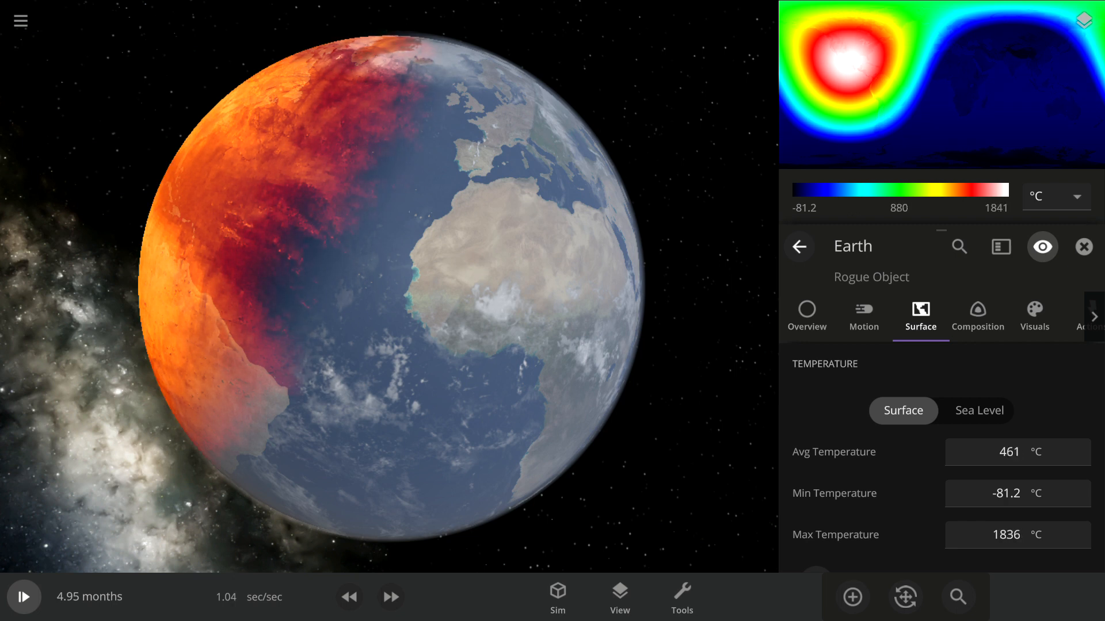
left_click(1055, 195)
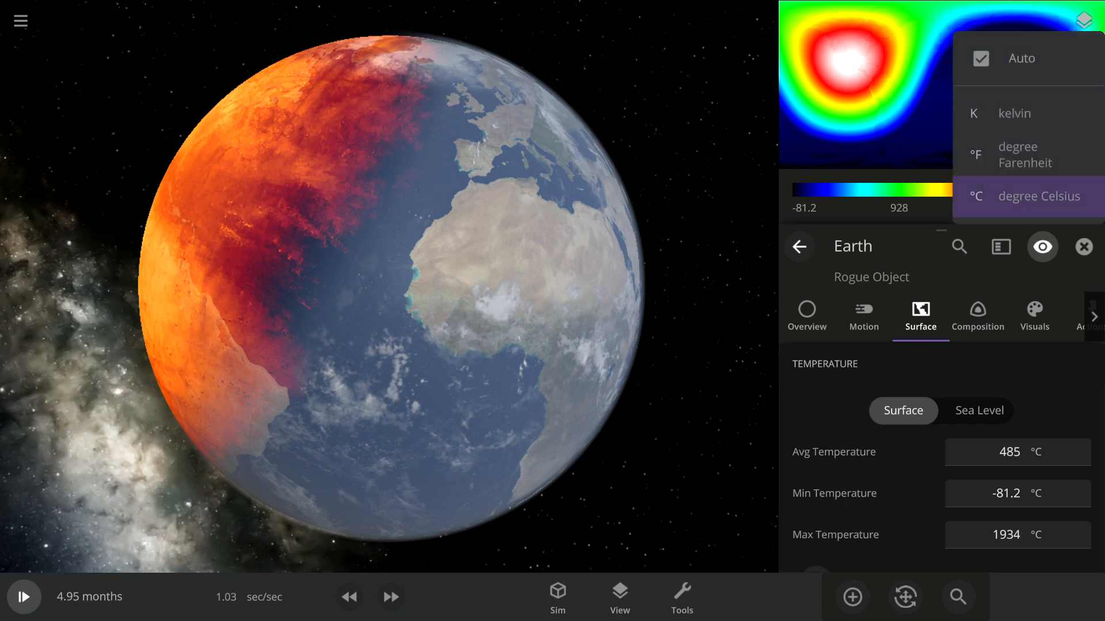
left_click(1014, 155)
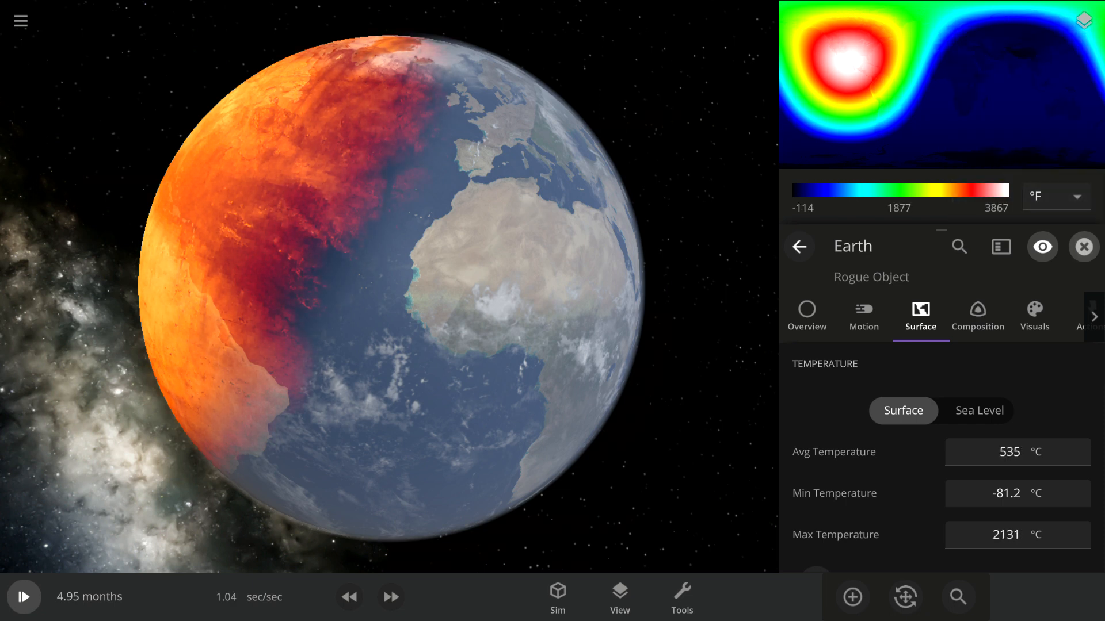
left_click(1055, 197)
left_click(1014, 155)
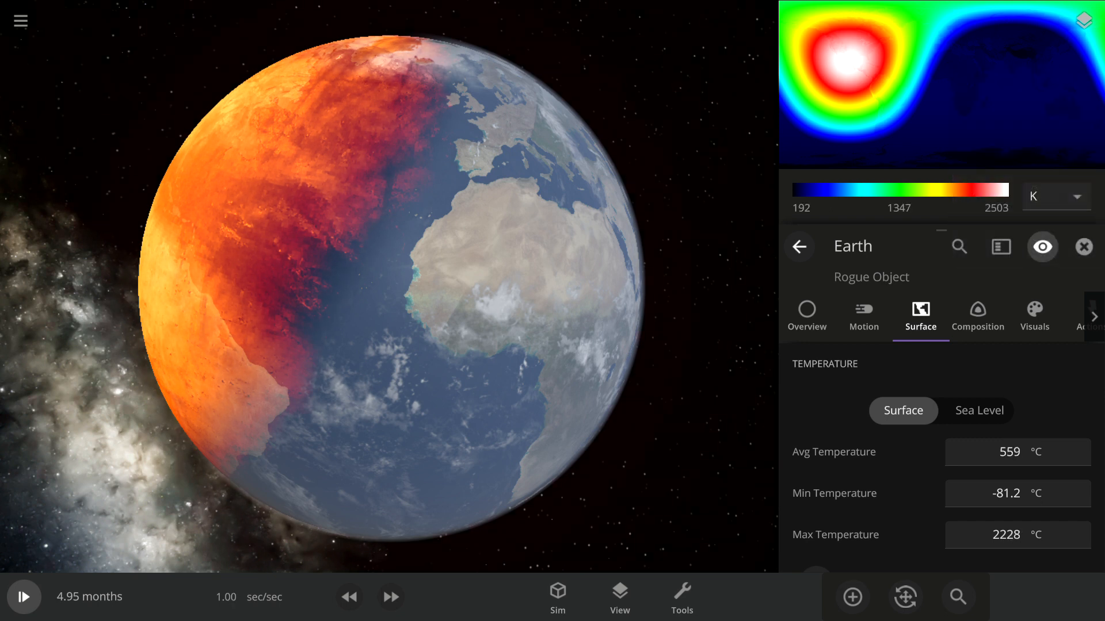
left_click(1055, 196)
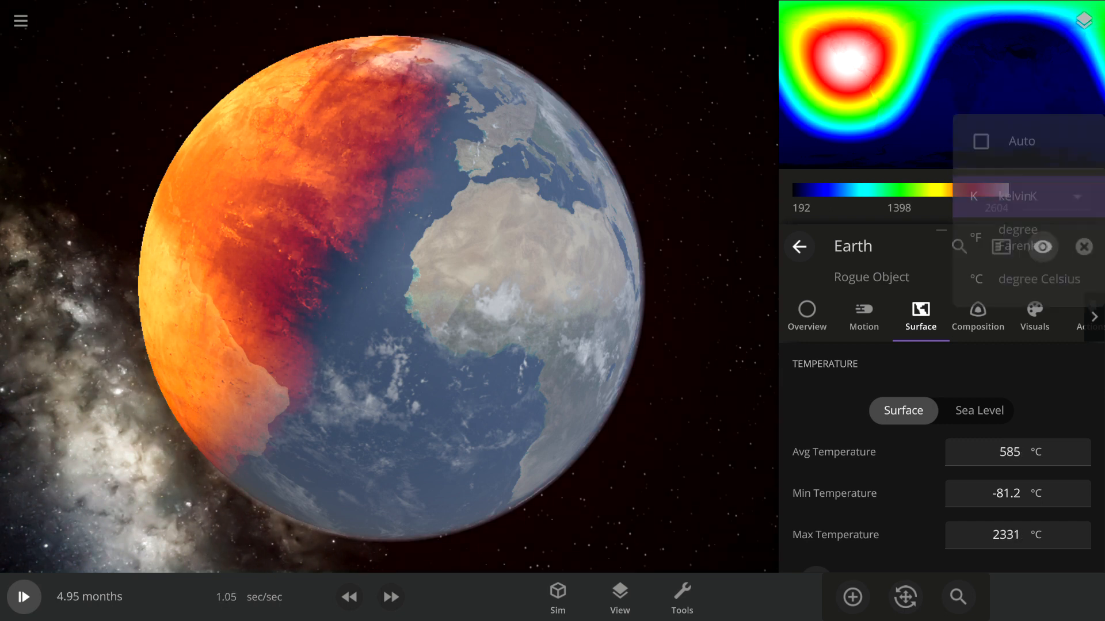
left_click(1014, 229)
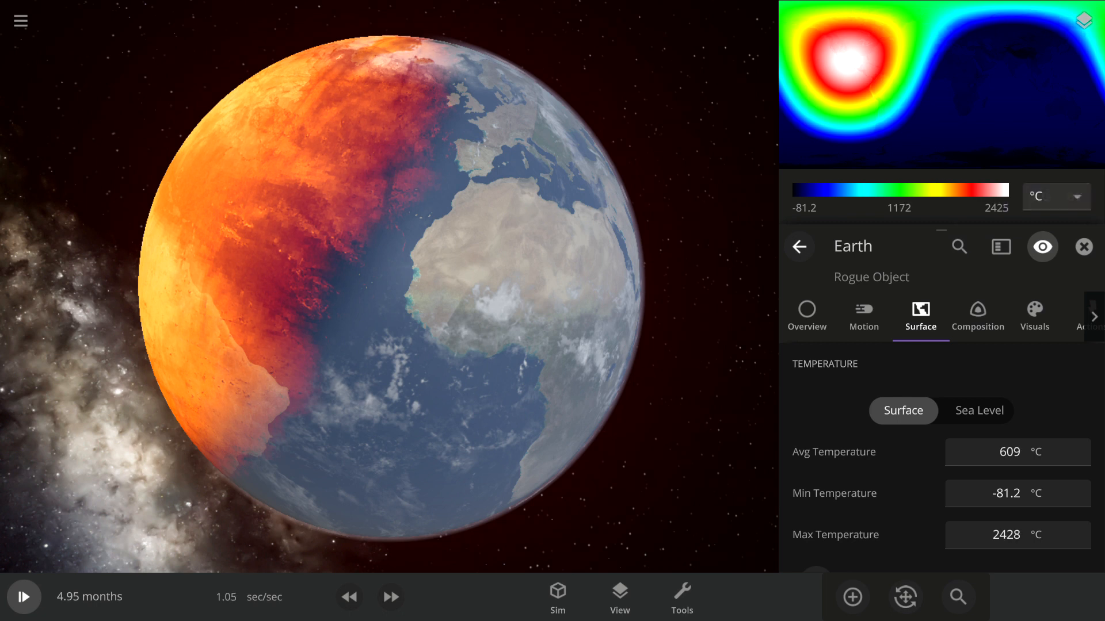
left_click(1055, 196)
left_click(1013, 121)
left_click(1056, 195)
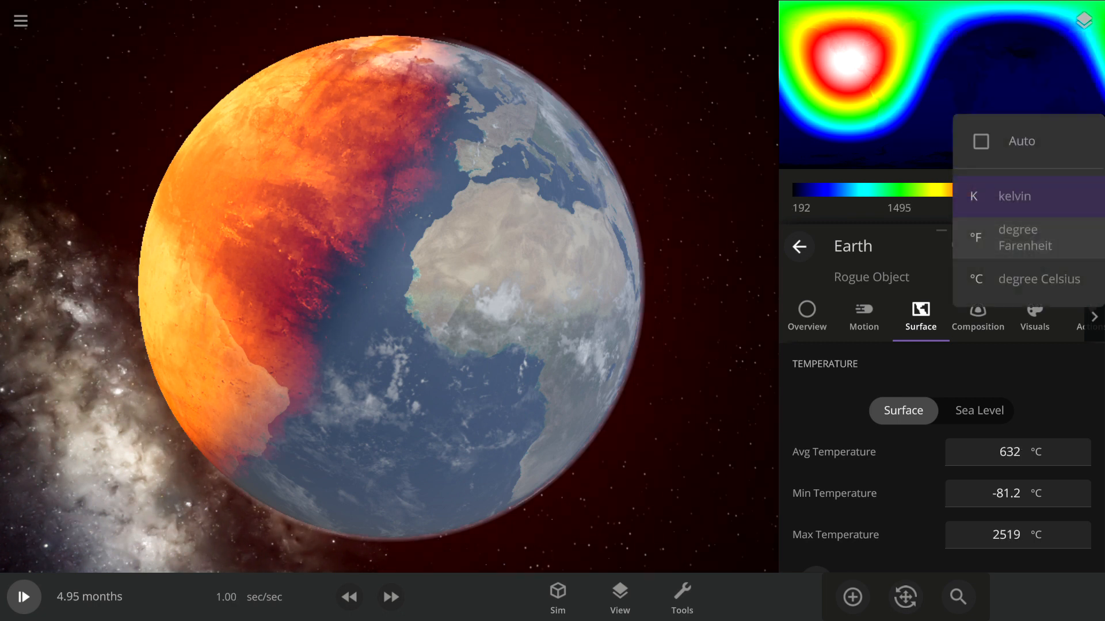
left_click(1027, 279)
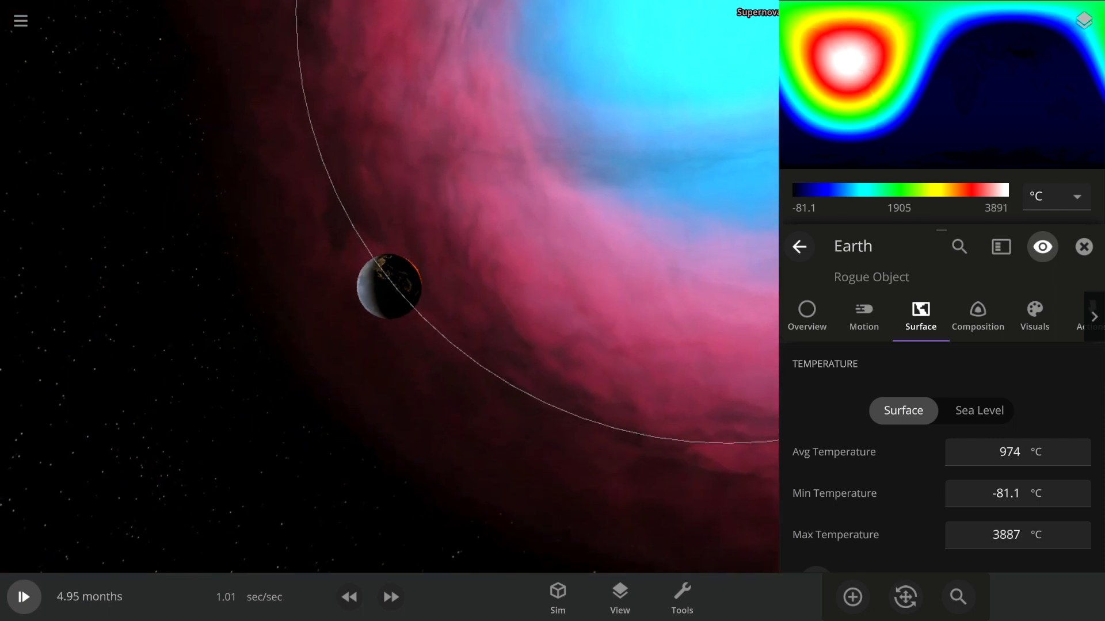
key("period")
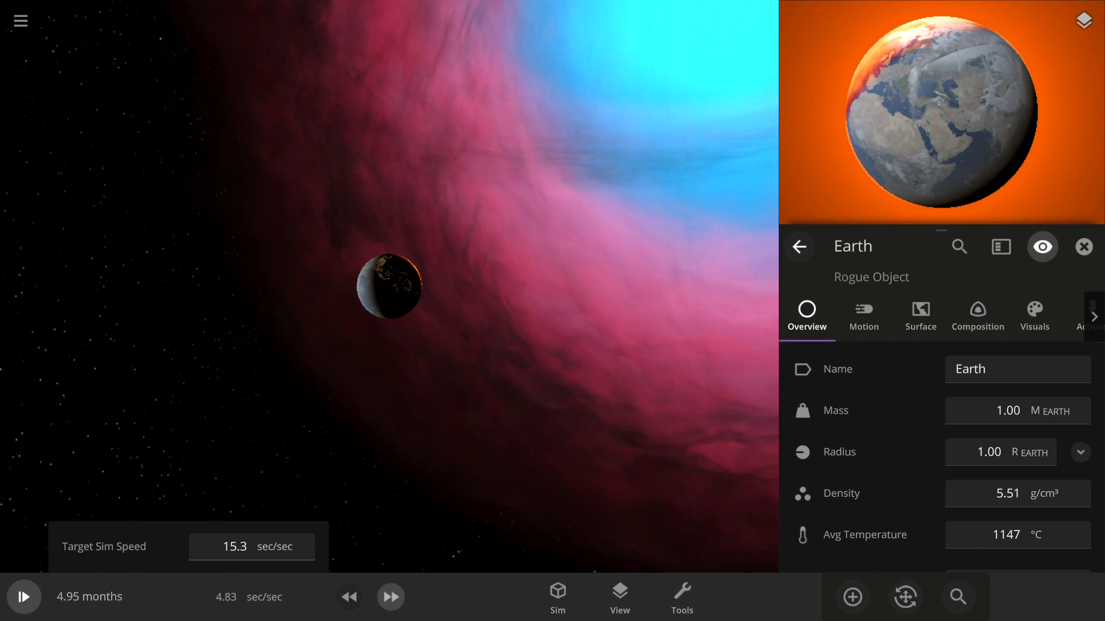
Keep raising the simulation speed so Earth heats as the nebula spreads
key("period")
key("period")
key("period")
key("period")
key("period")
key("period")
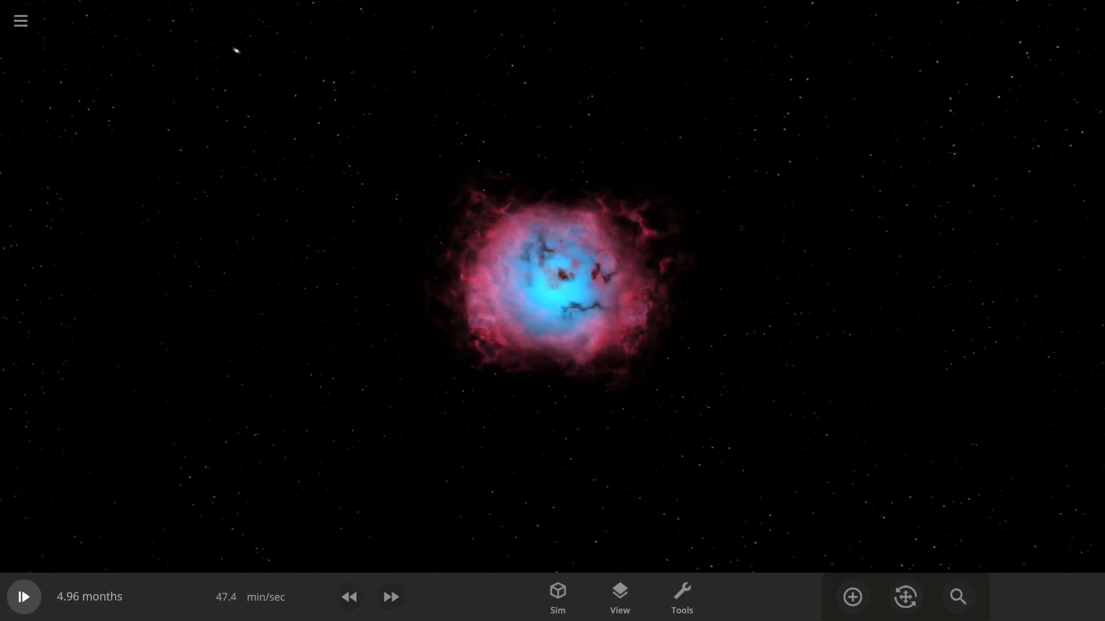
Add a Jupiter from the planet catalogue inside the nebula and bring it into focus
left_click(853, 596)
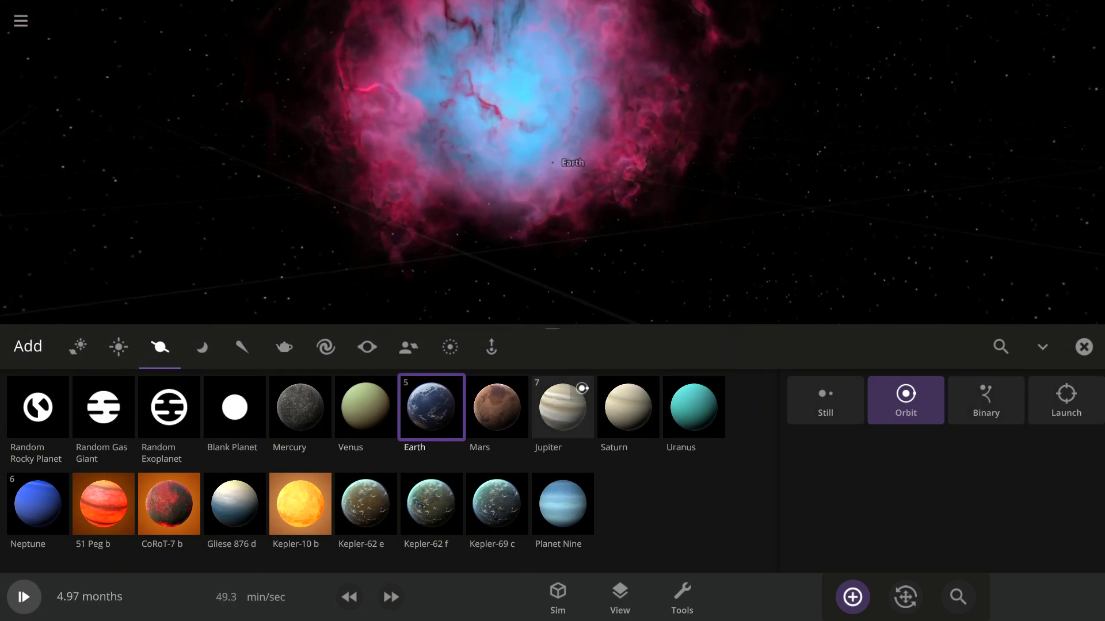
left_click(562, 408)
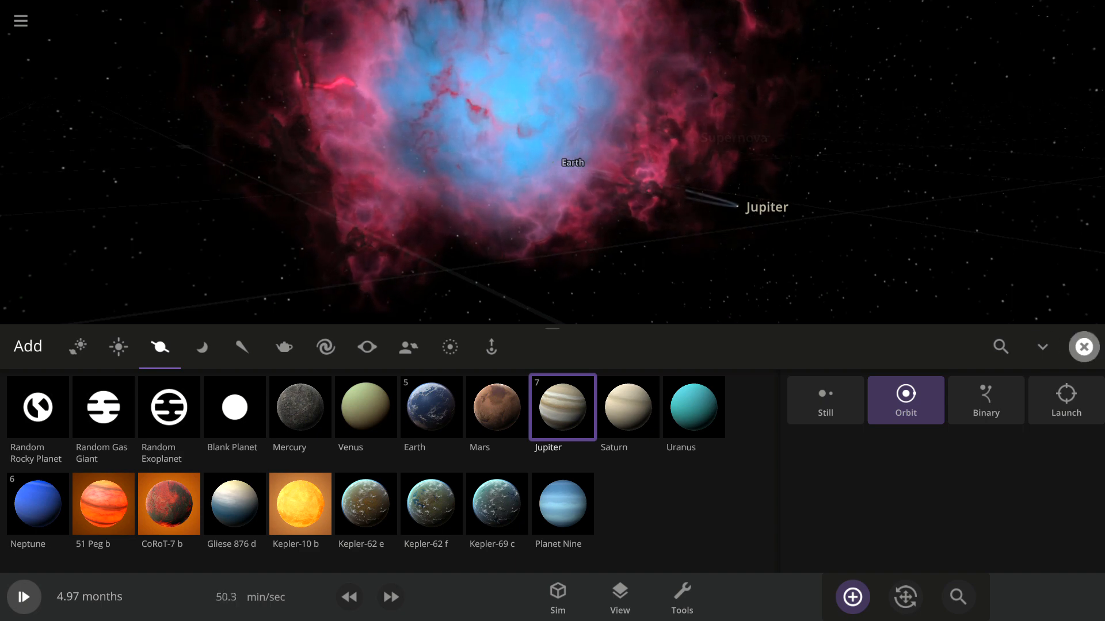
left_click(743, 207)
left_click(734, 330)
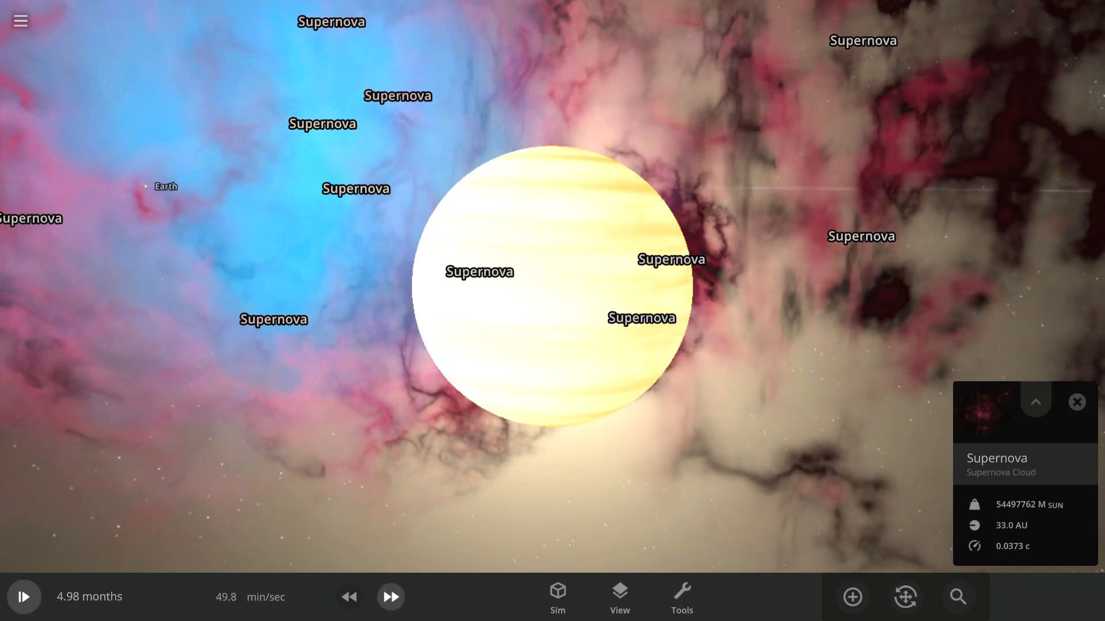
key("period")
key("period")
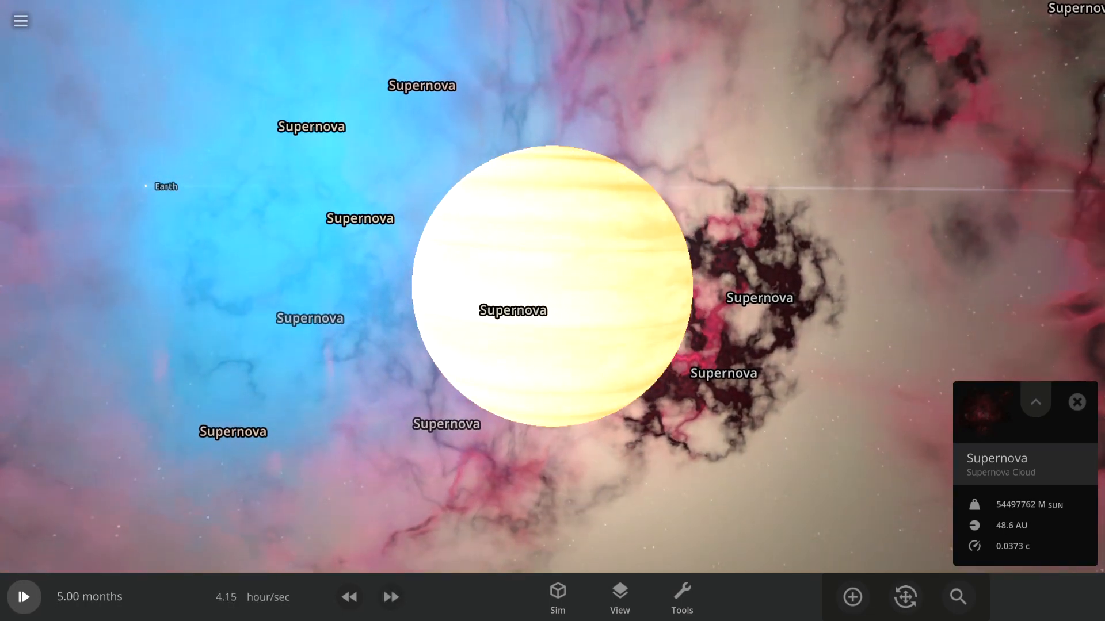
Select Jupiter to show its info, fast-forward twice as it heats, then slow time down
left_click(552, 294)
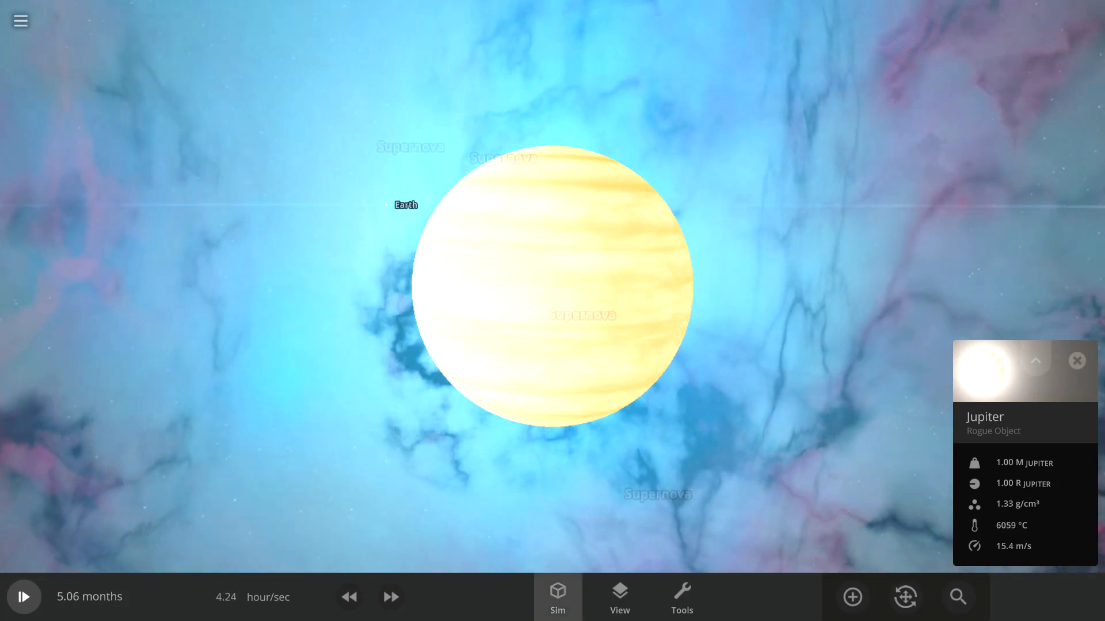
left_click(390, 597)
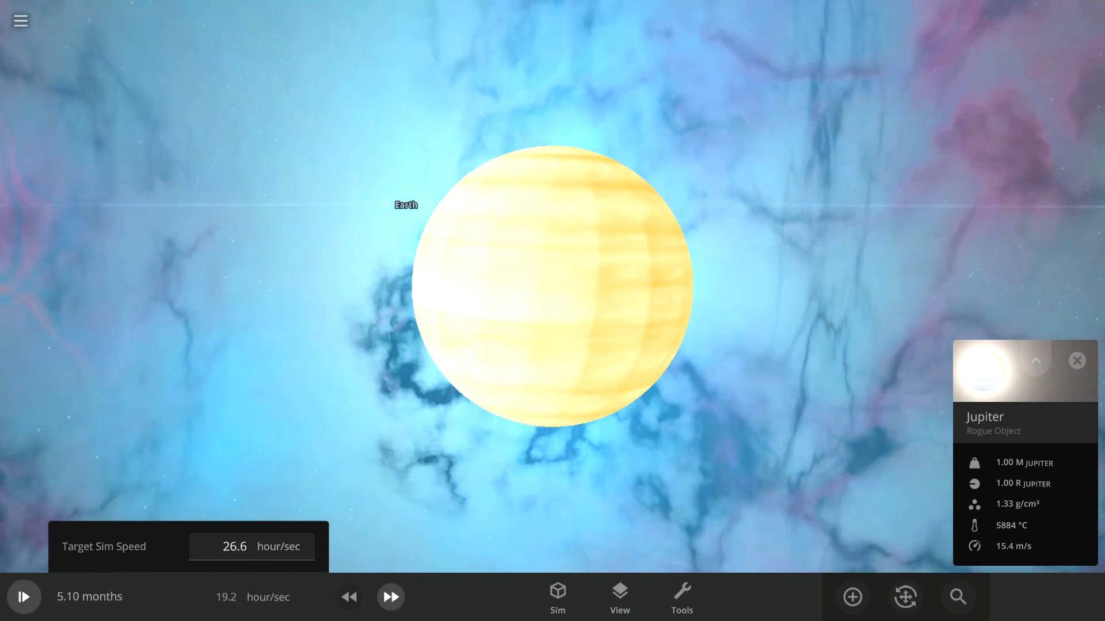
left_click(391, 596)
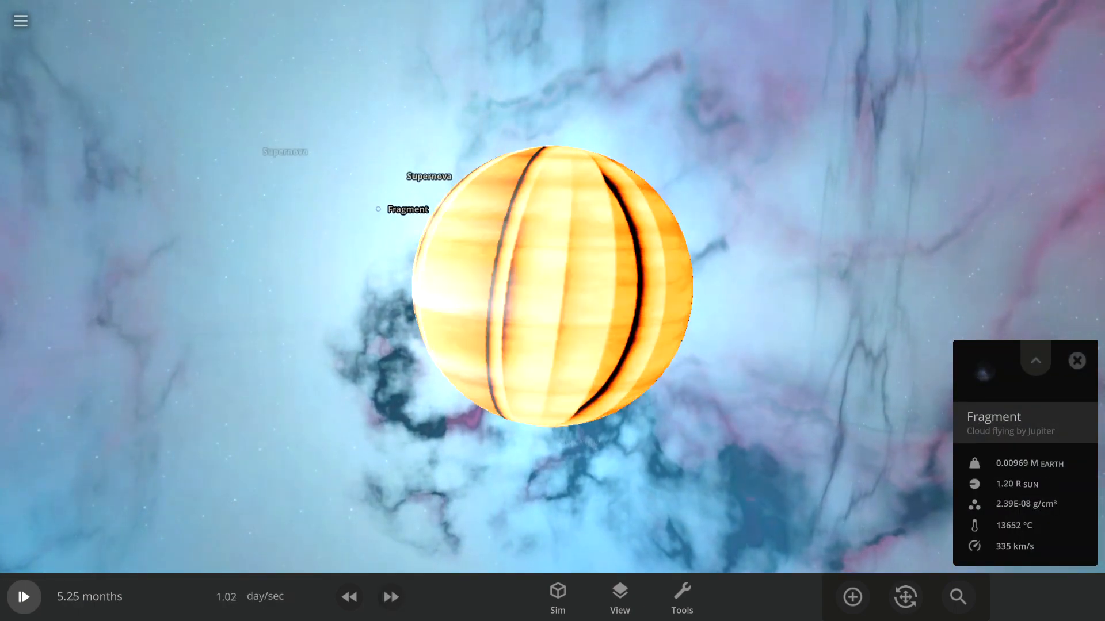
scroll(553, 285, "down", 8)
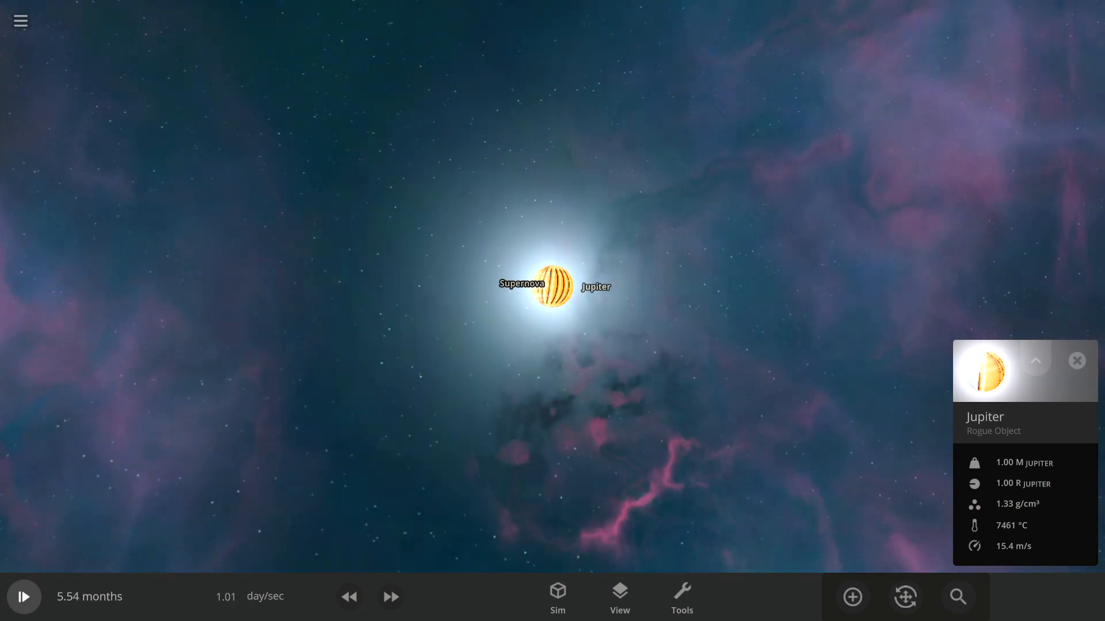
key("minus")
key("minus")
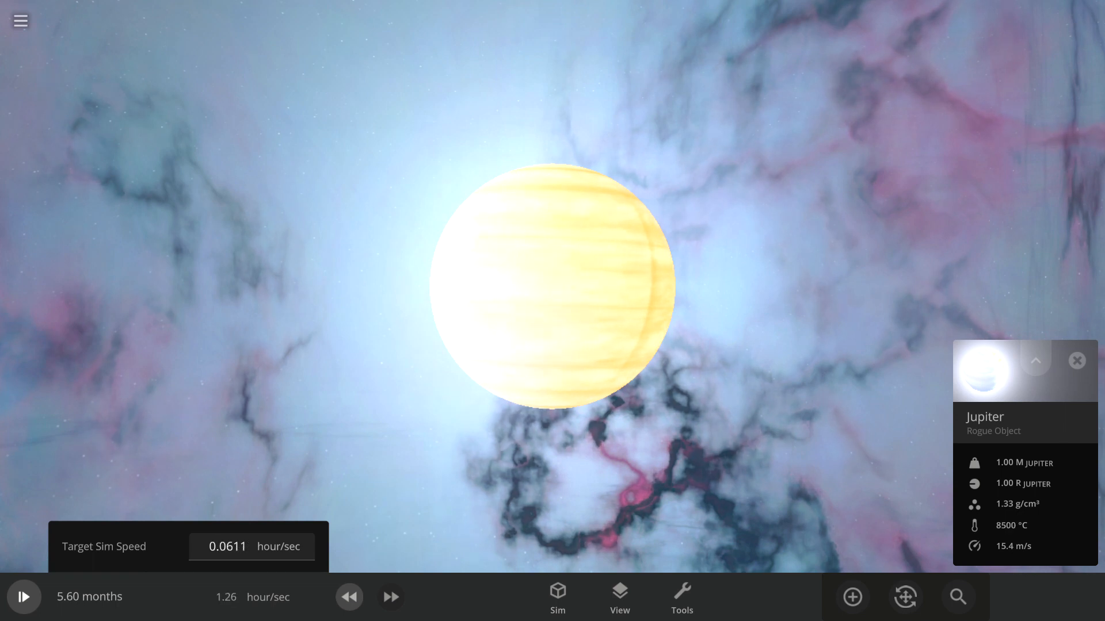
Launch Fireworks with auto velocity near Jupiter and speed time up
left_click(682, 596)
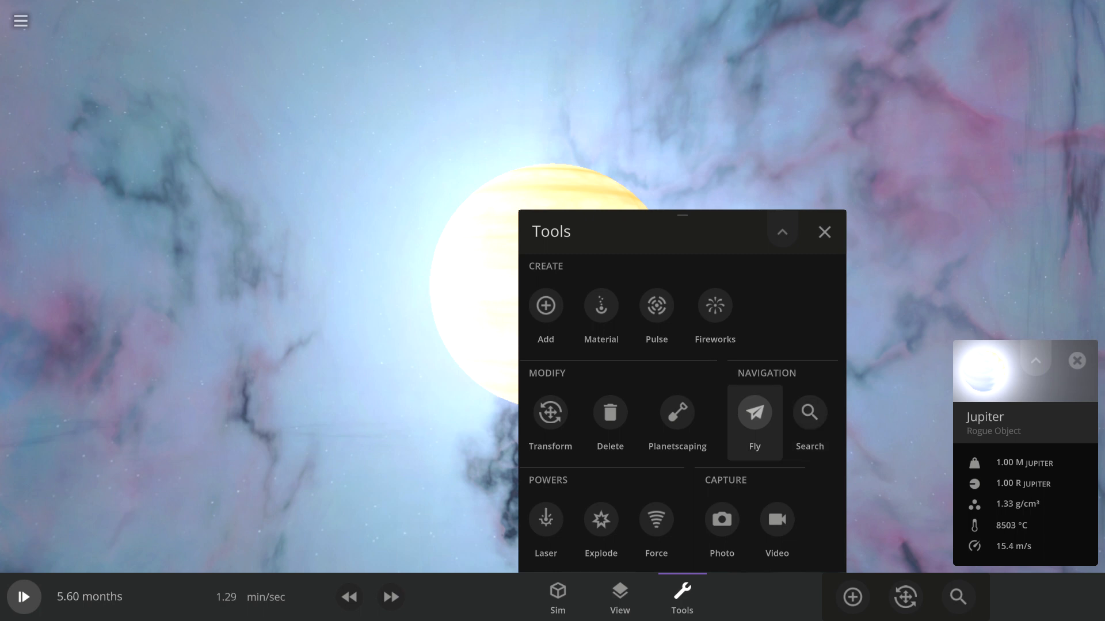
left_click(715, 306)
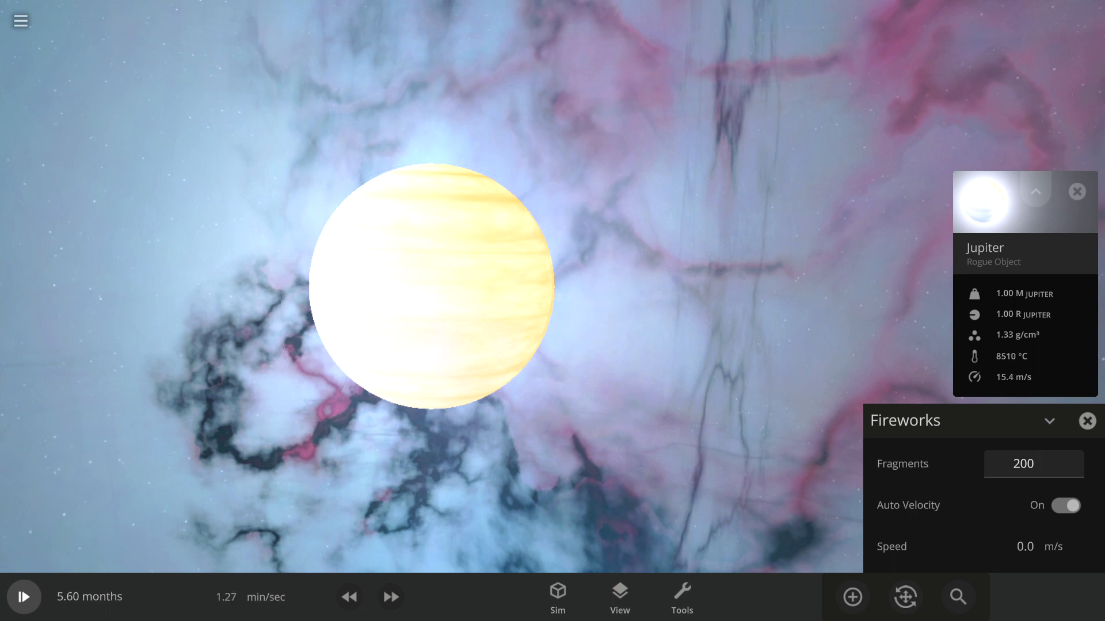
left_click(1063, 505)
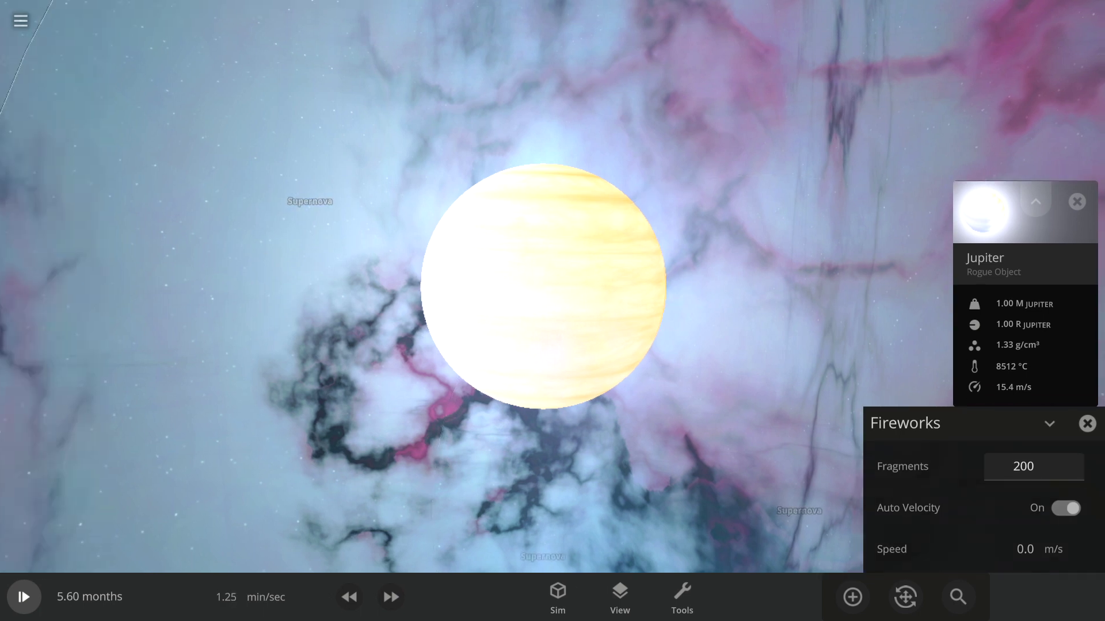
left_click(1087, 420)
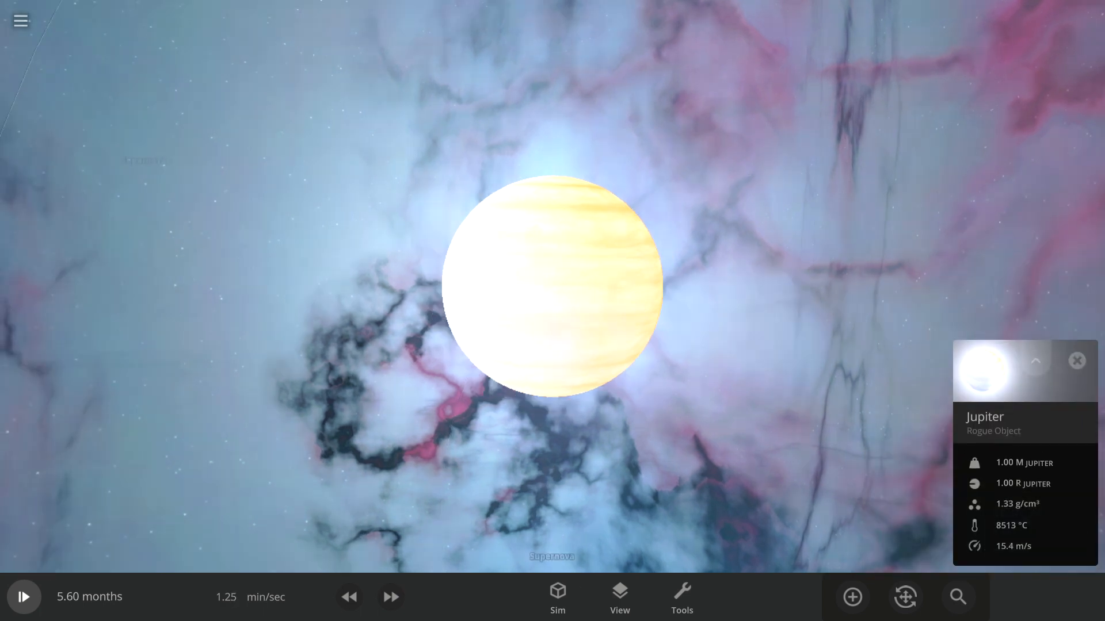
scroll(553, 285, "down", 8)
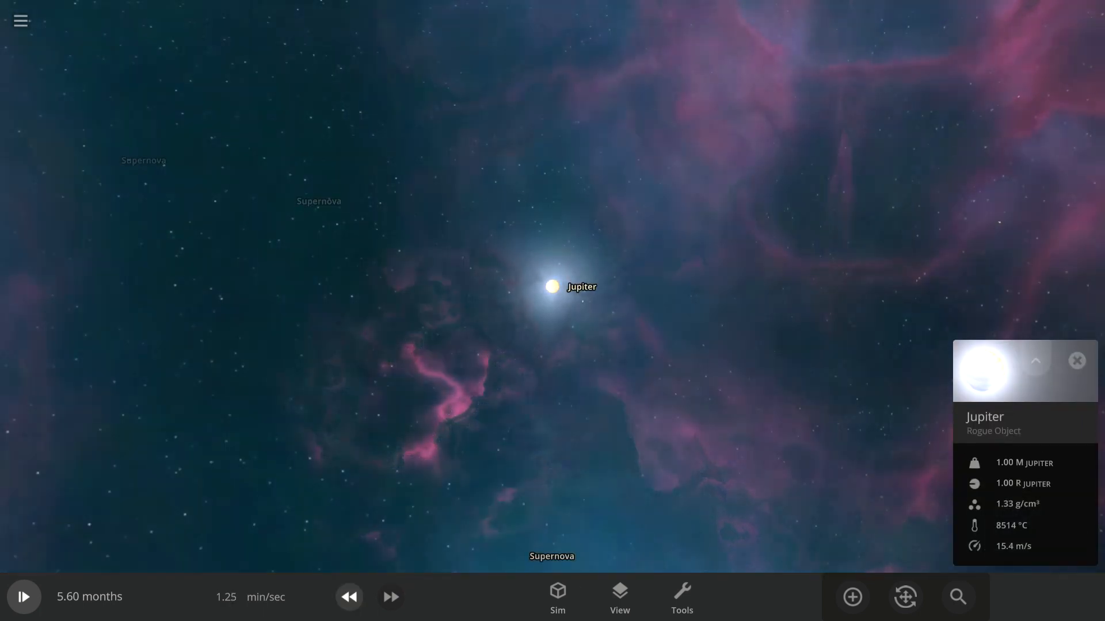
key("period")
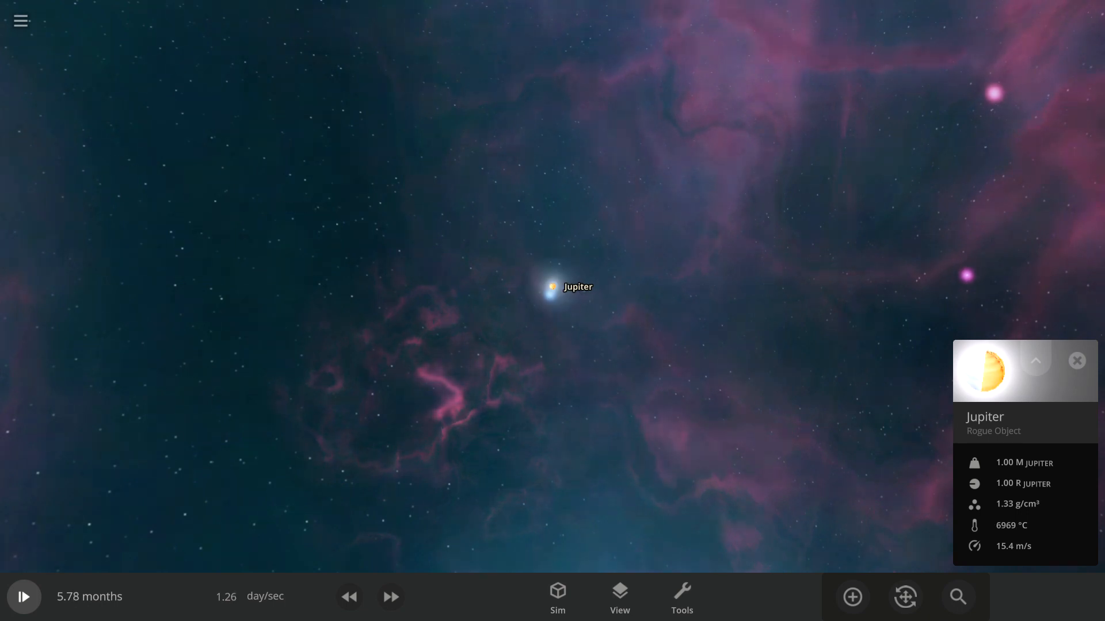
scroll(552, 287, "up", 5)
scroll(552, 286, "up", 3)
scroll(553, 287, "down", 2)
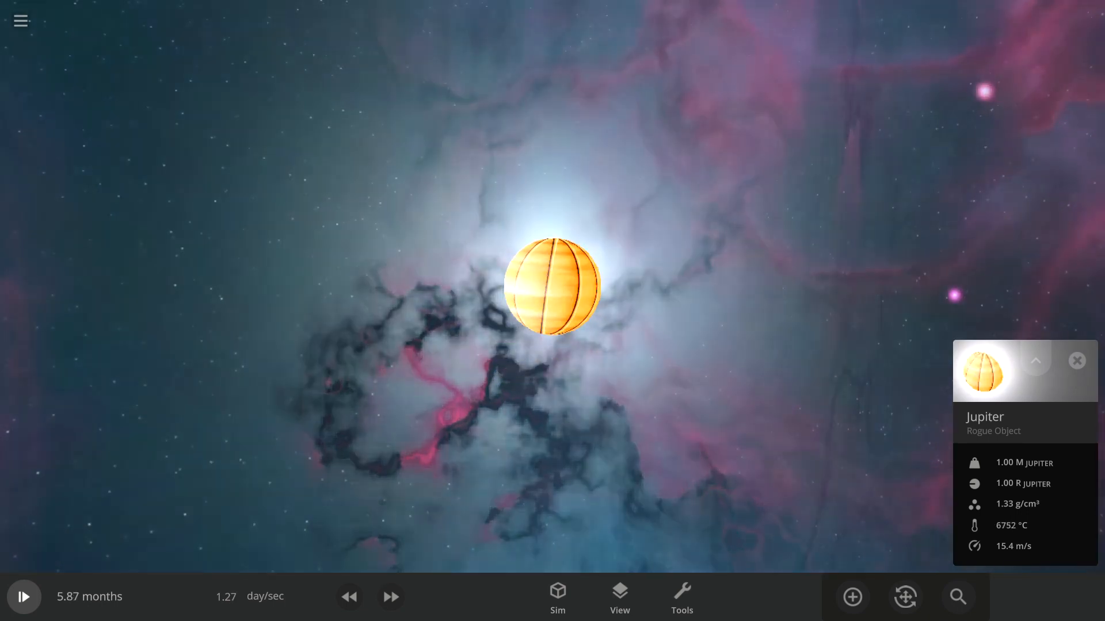
scroll(552, 287, "down", 5)
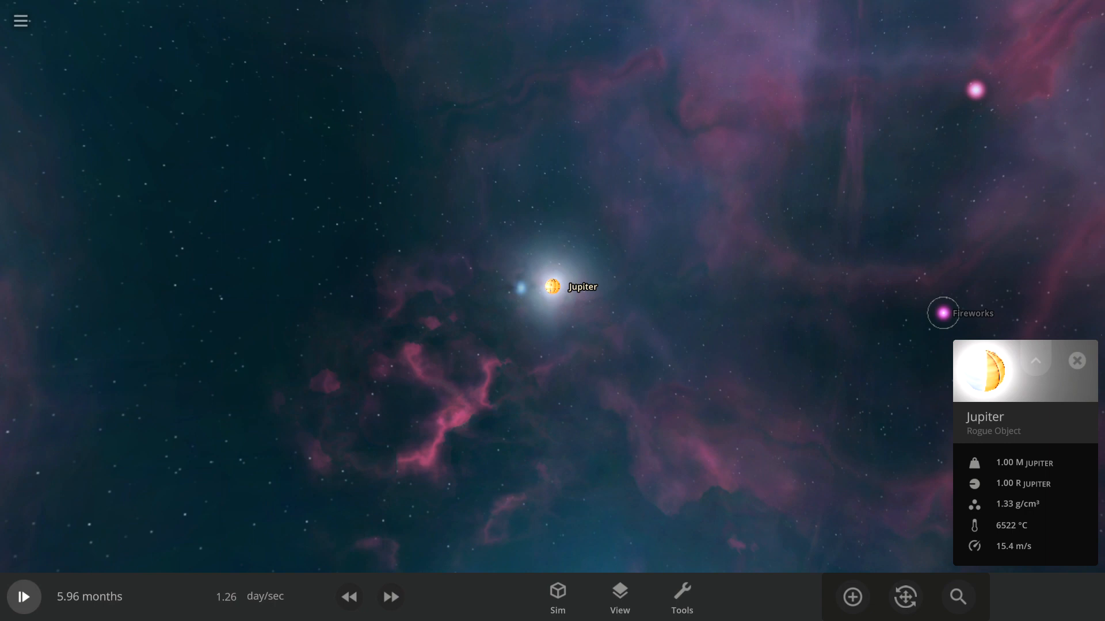
Inspect the passing Fireworks object, reselect Jupiter, and slow time to about 24 sec/sec
left_click(941, 317)
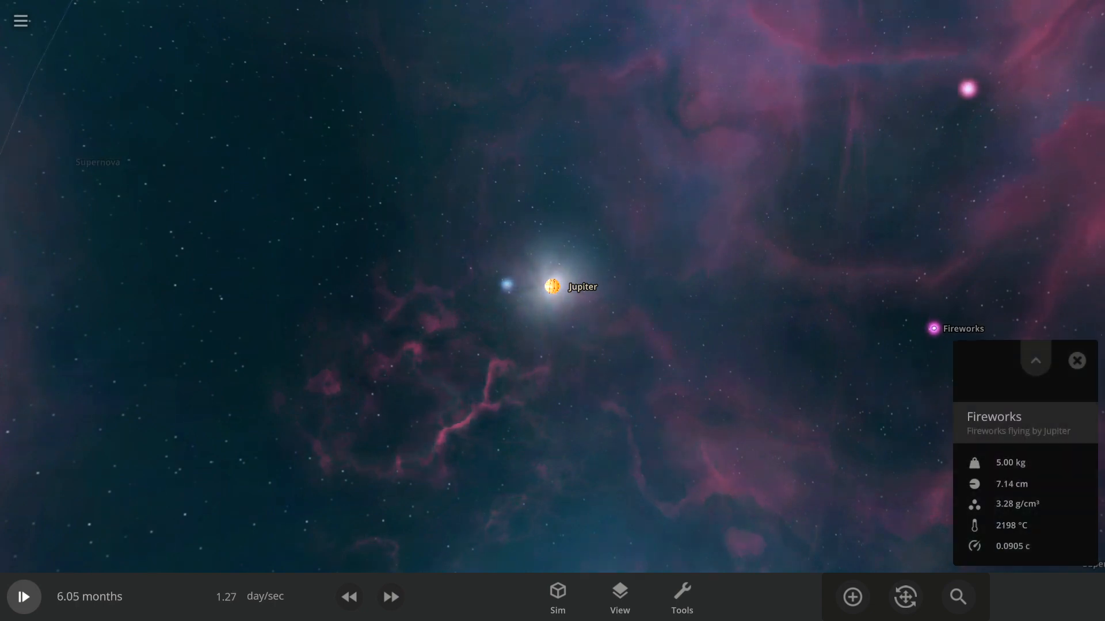
left_click(552, 287)
scroll(552, 287, "up", 5)
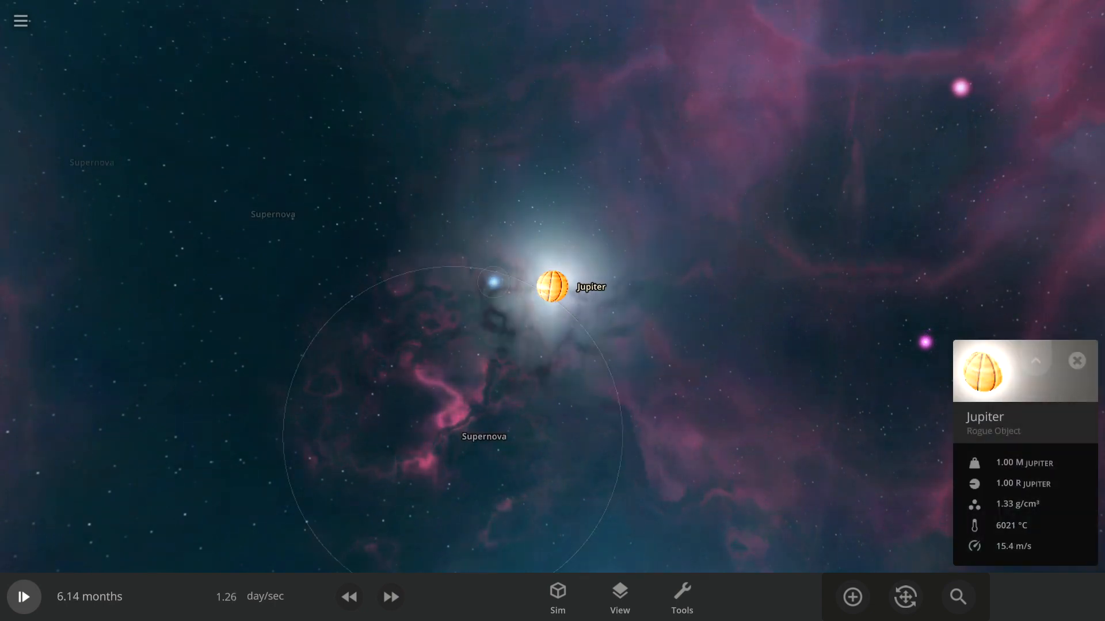
scroll(552, 286, "up", 3)
scroll(553, 286, "down", 5)
scroll(552, 287, "down", 3)
left_click_drag(552, 345, 346, 346)
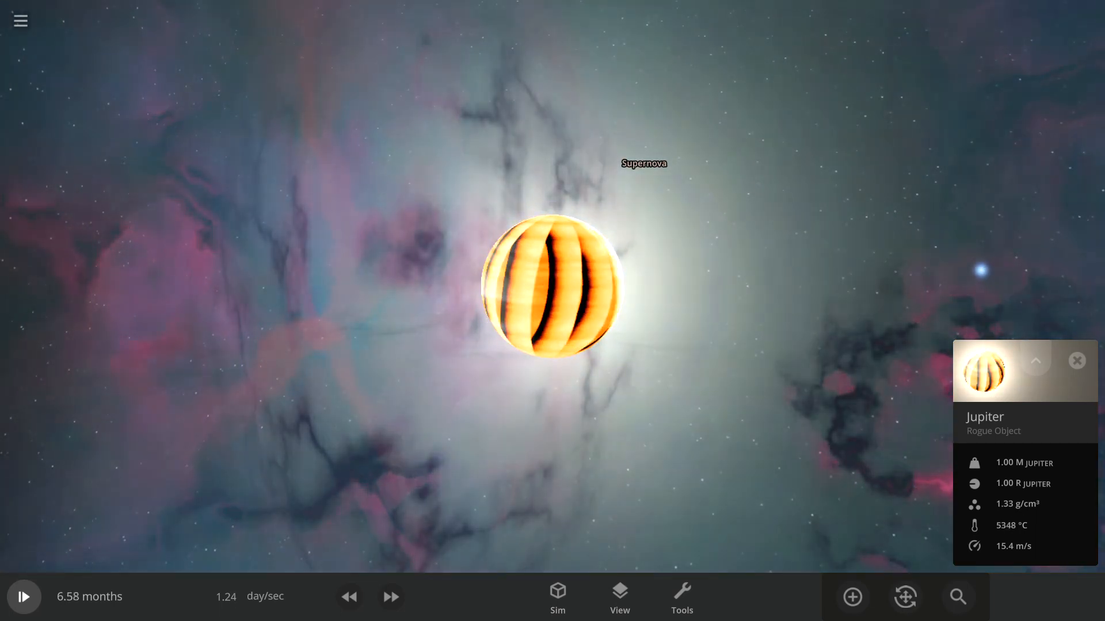
key("comma")
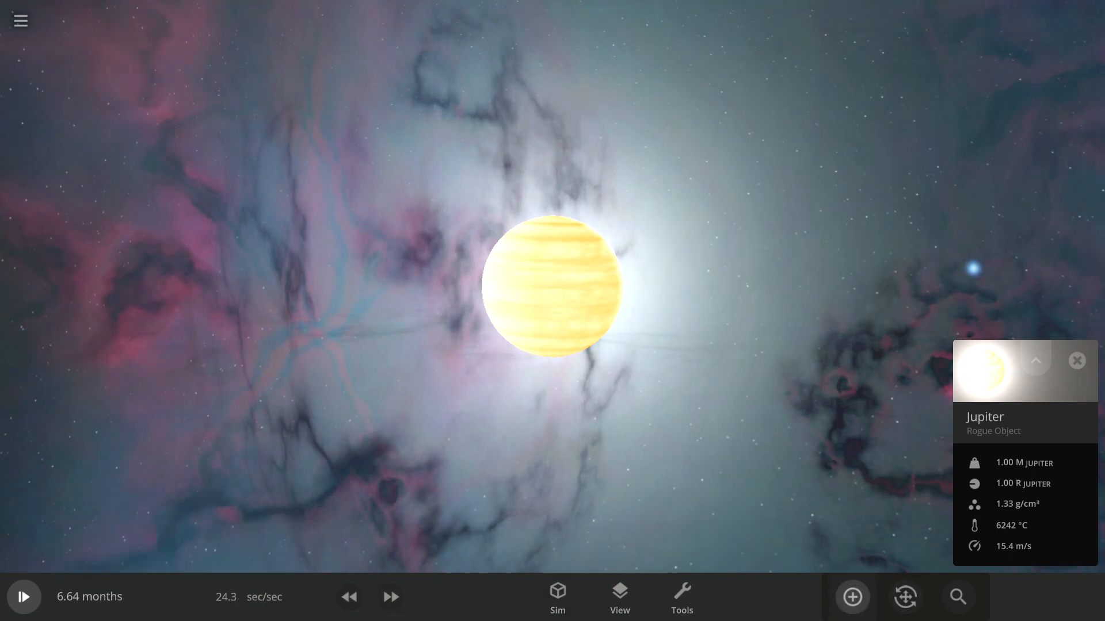
Switch to the Laser power and set its medium to Rhodamine 6G, a yellow 0.588 µm beam
left_click(852, 596)
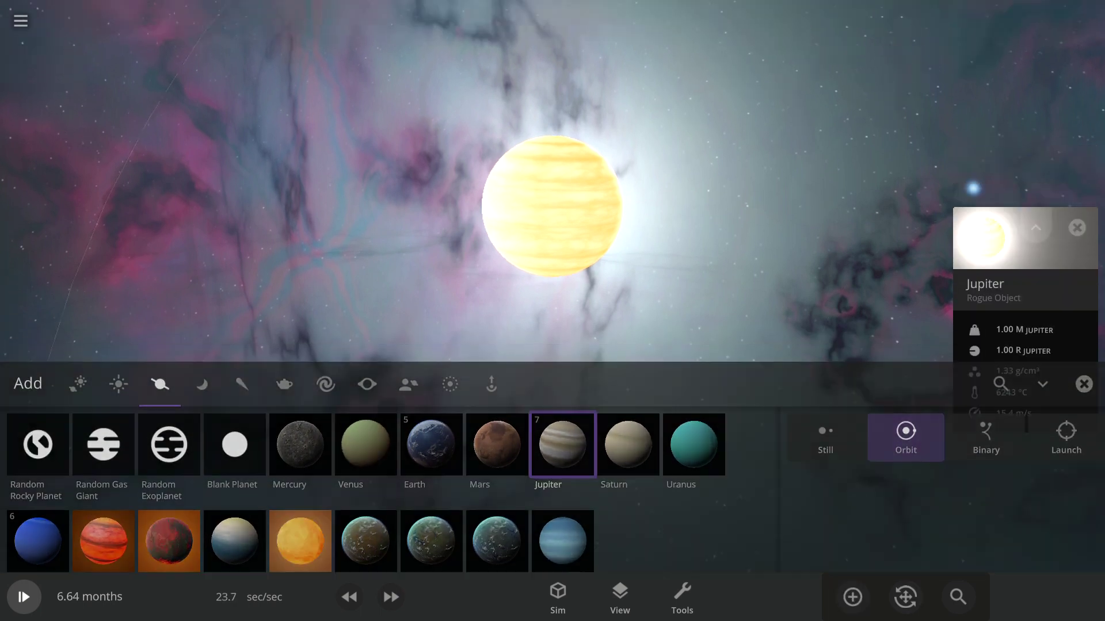
left_click(1084, 346)
left_click(682, 596)
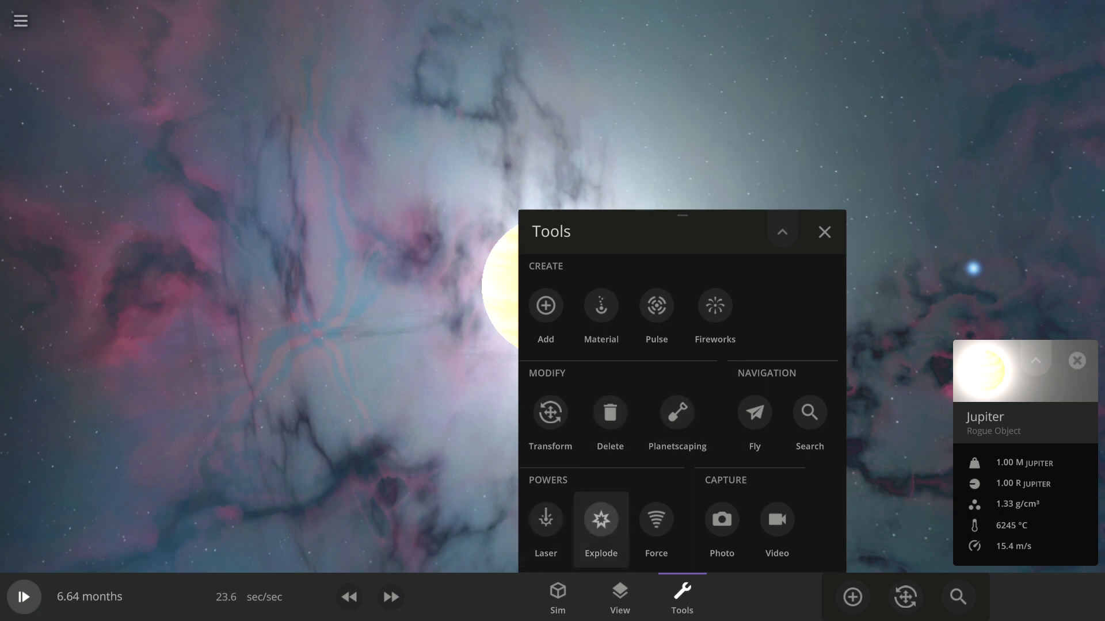
left_click(546, 520)
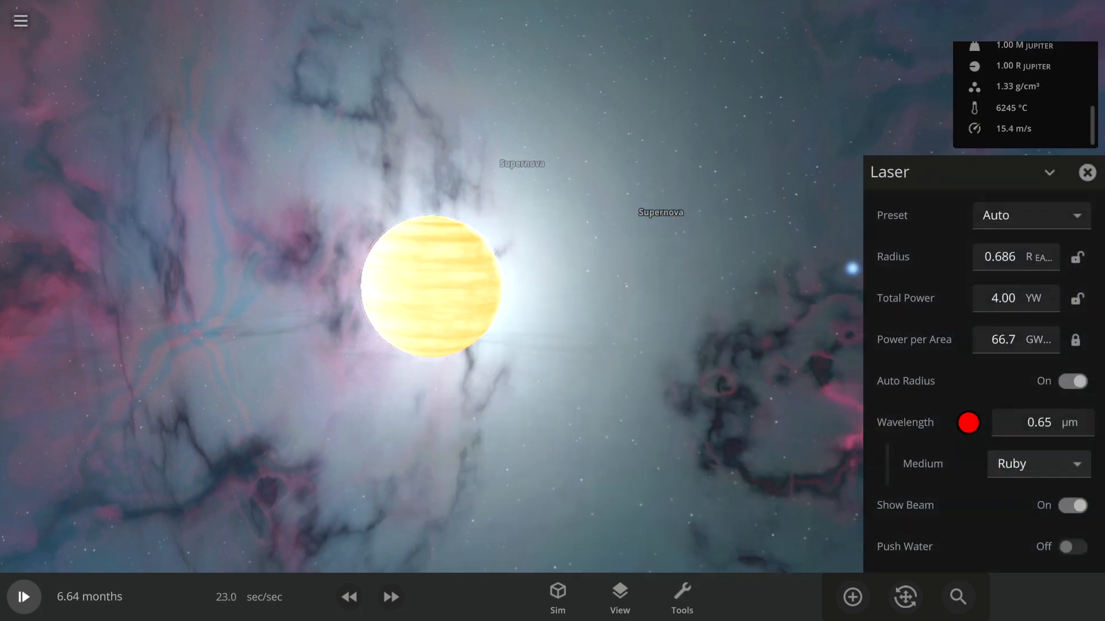
left_click(1039, 464)
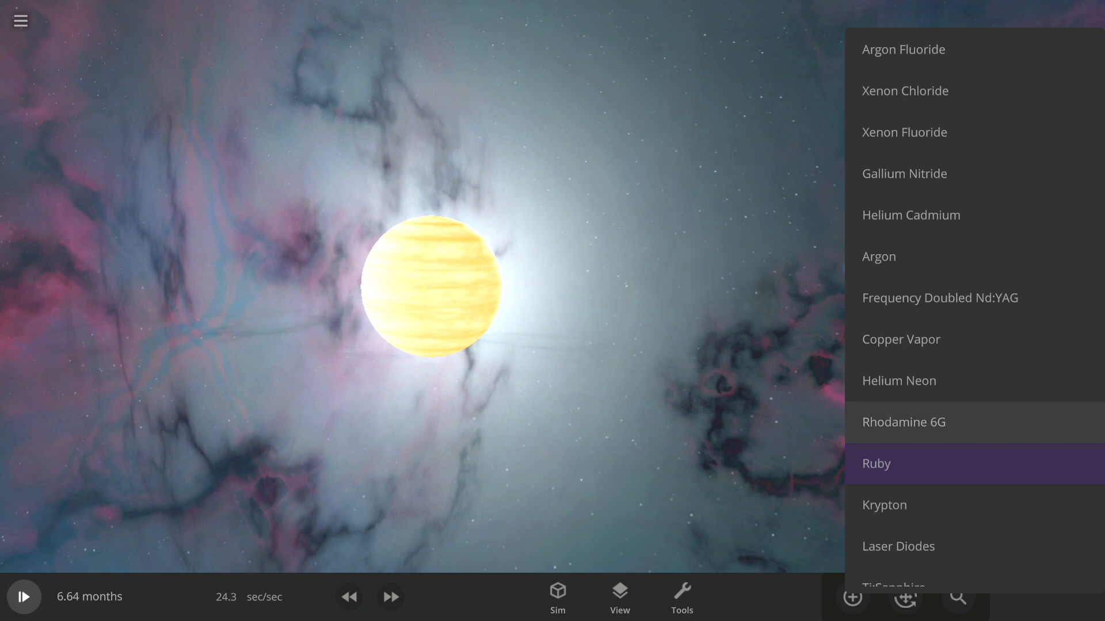
left_click(903, 421)
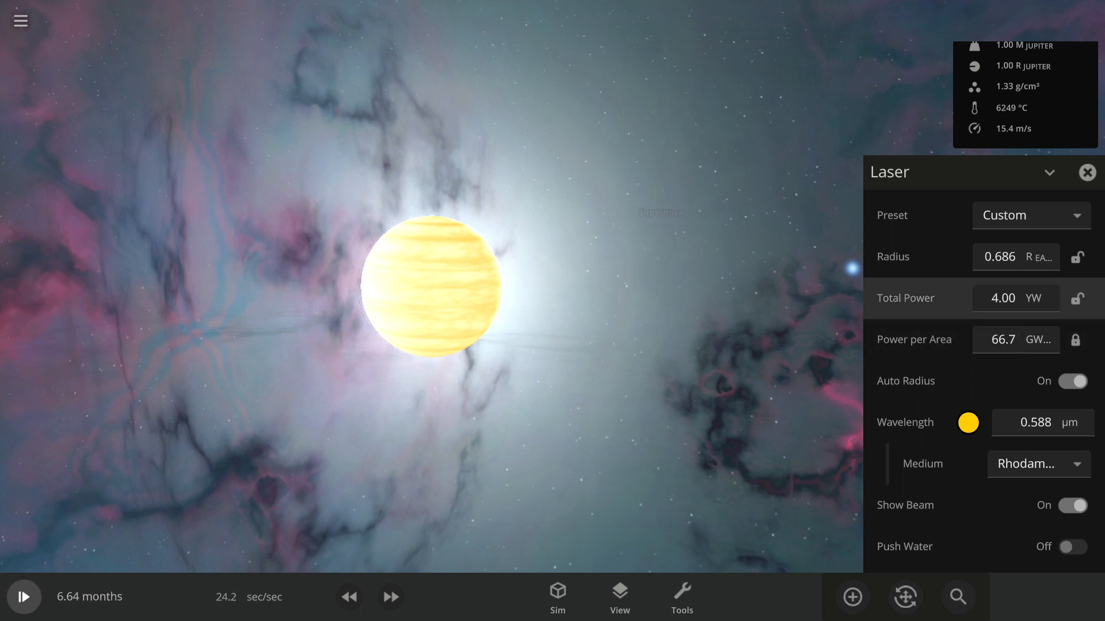
left_click(1003, 297)
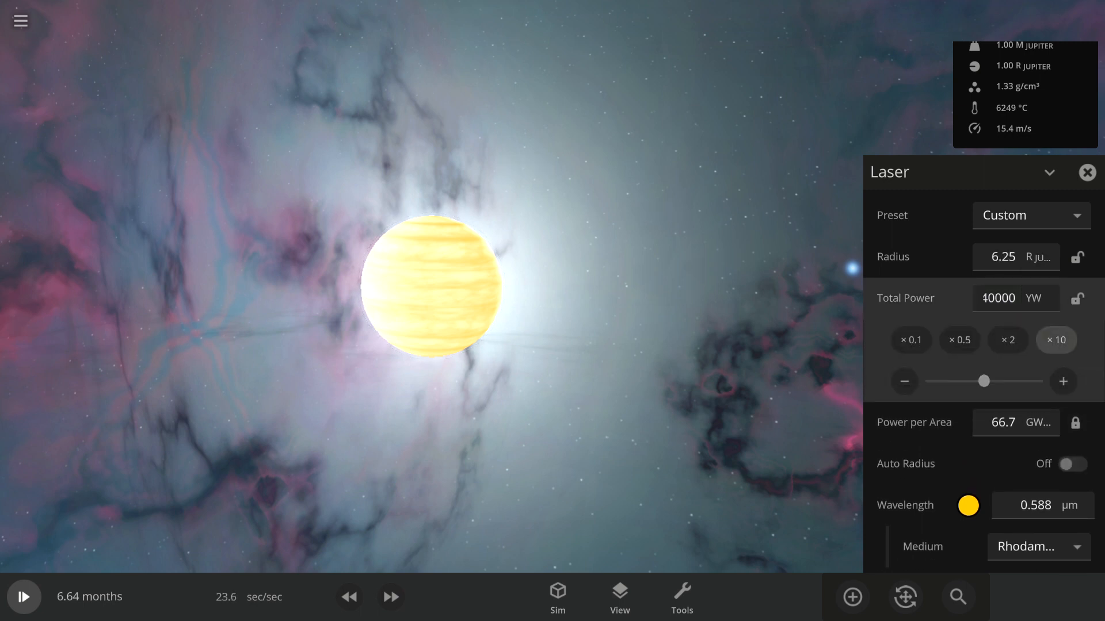
Fire the laser at Jupiter, boost total power tenfold and confirm a tiny beam radius
left_click(423, 302)
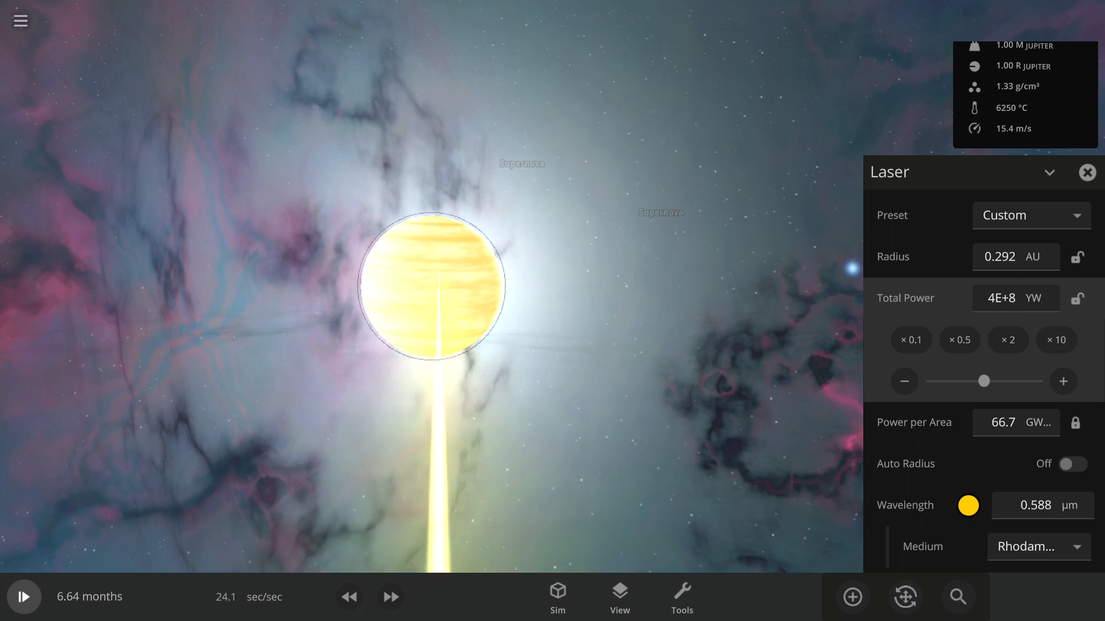
left_click(424, 302)
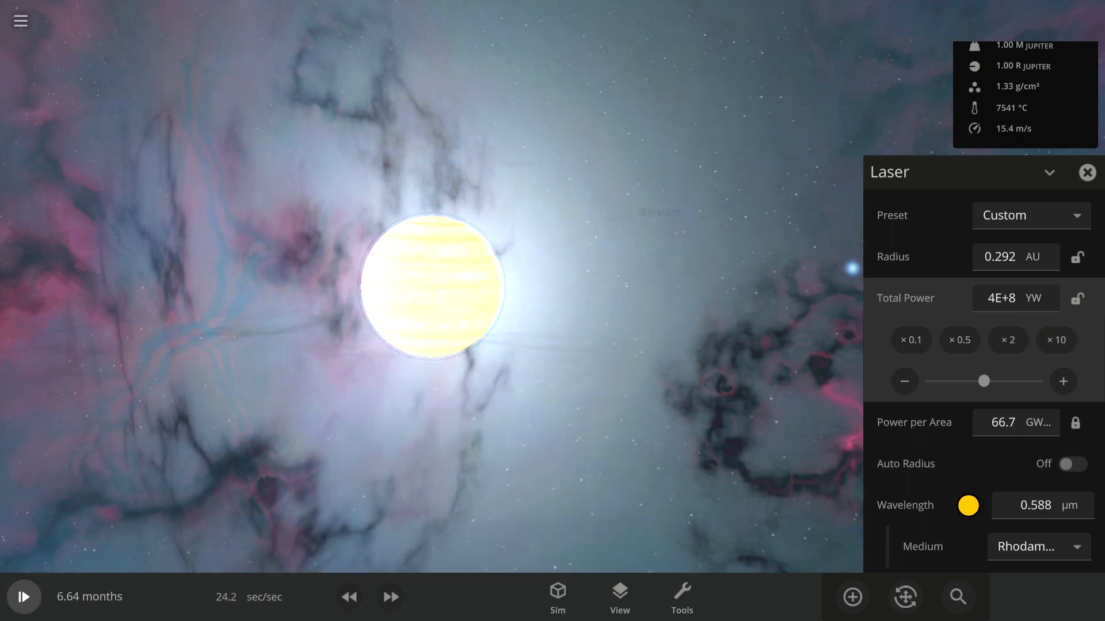
left_click(999, 256)
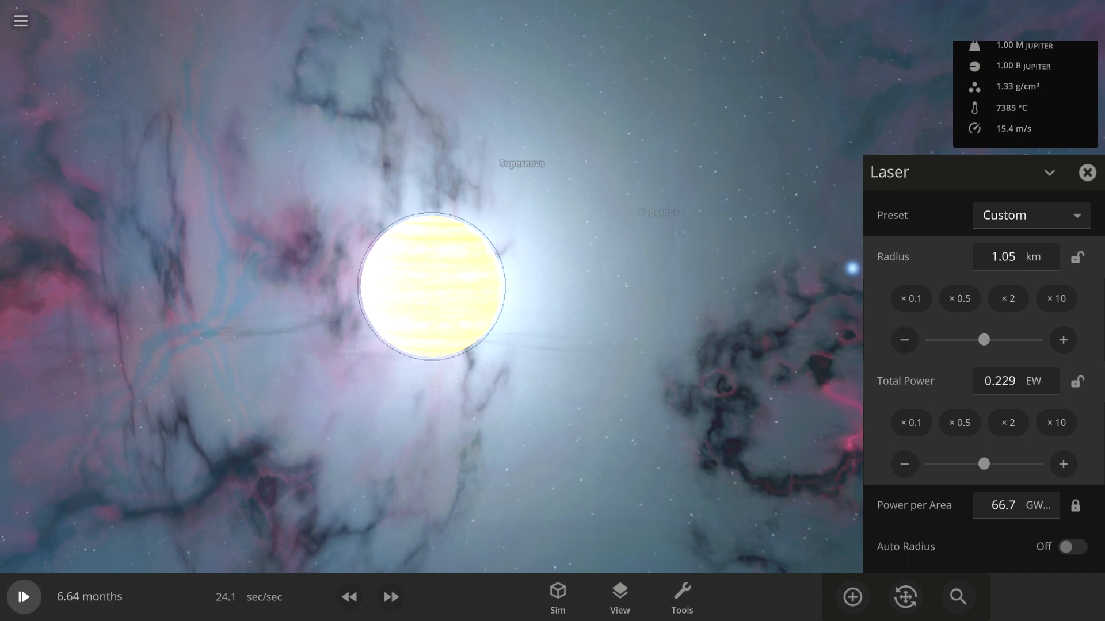
left_click(441, 286)
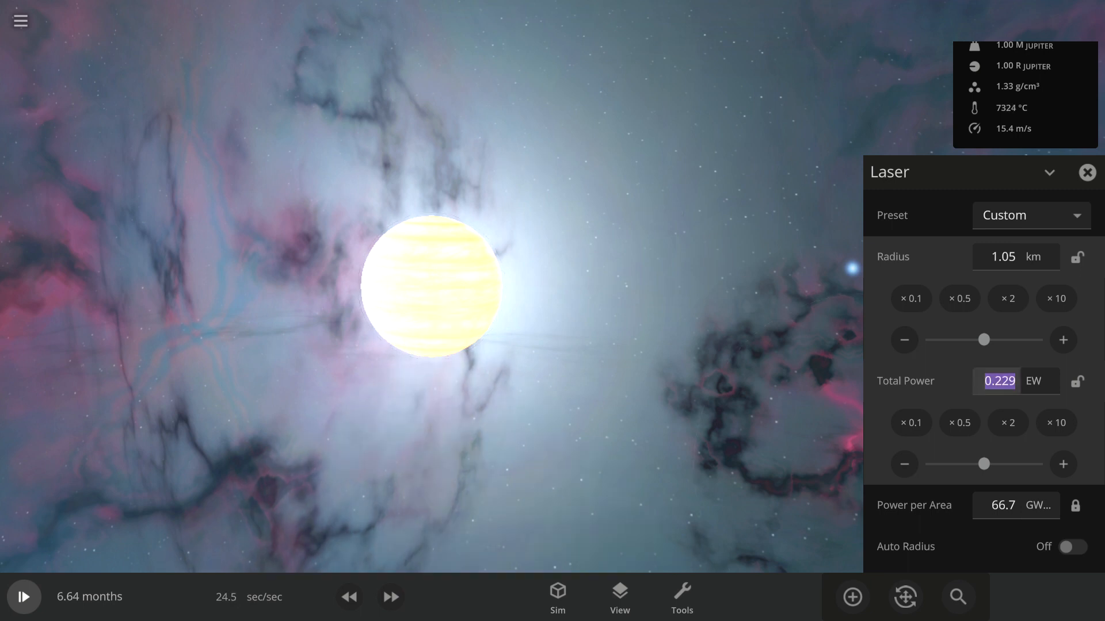
left_click(1055, 423)
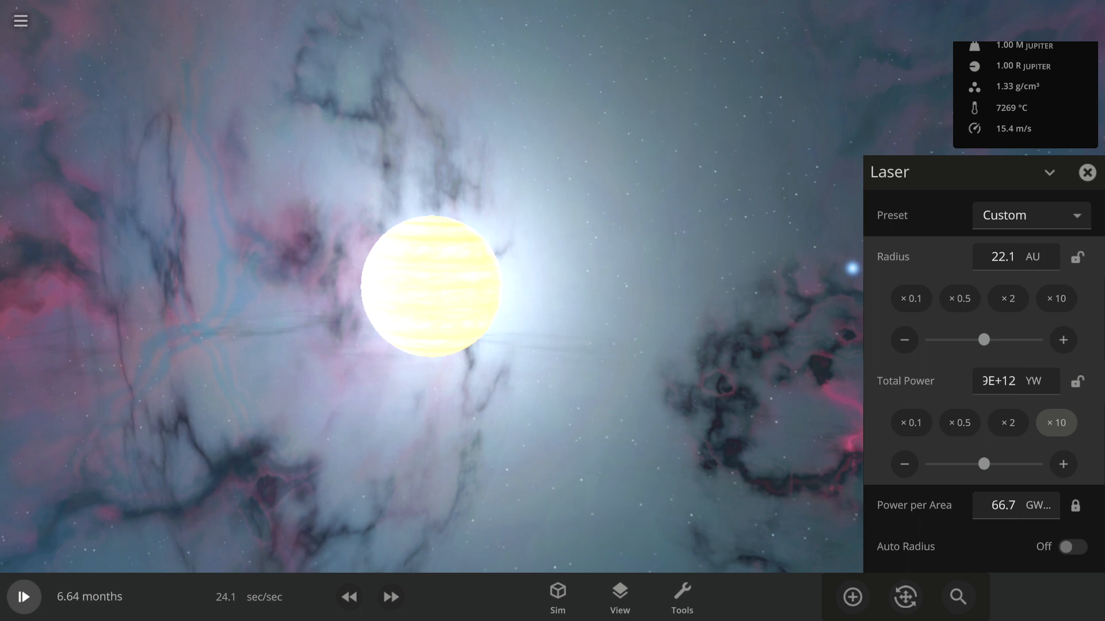
left_click(480, 285)
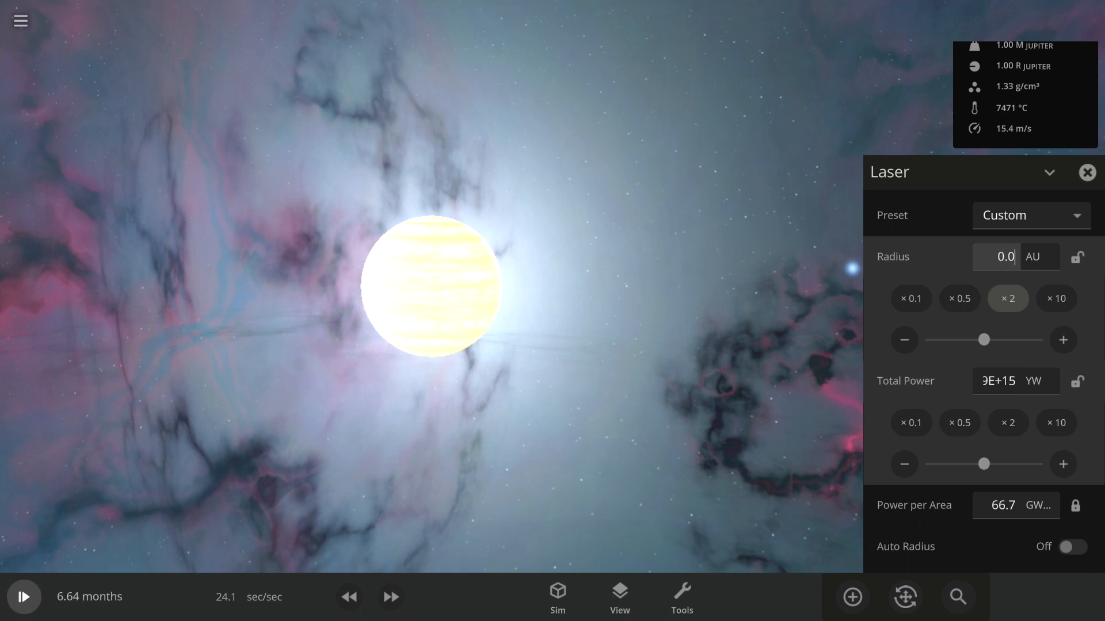
key("Return")
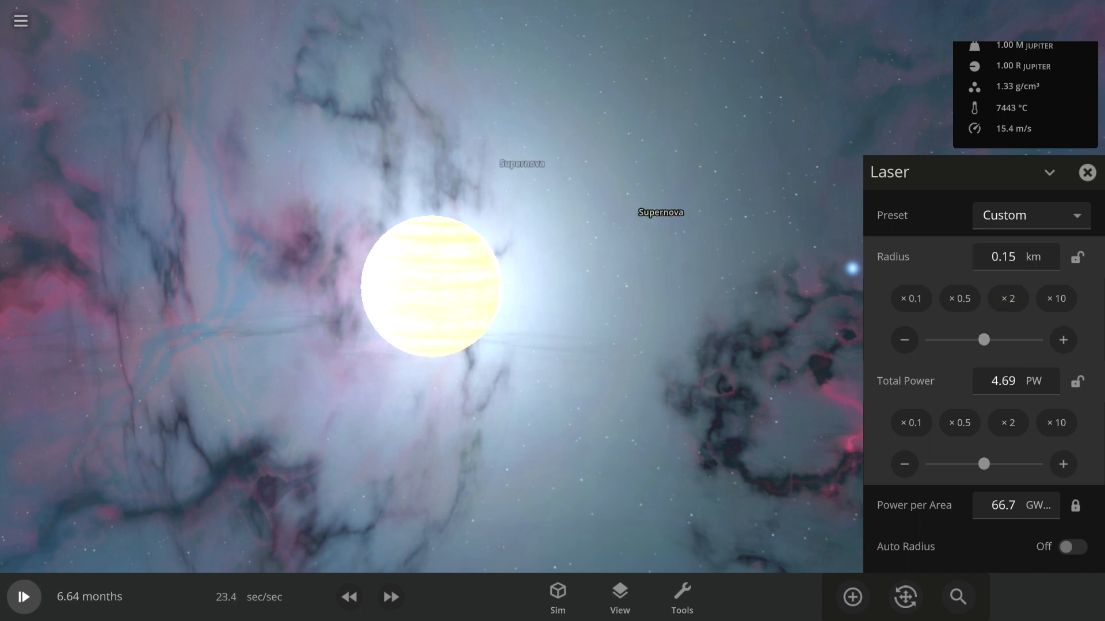
left_click_drag(431, 290, 428, 288)
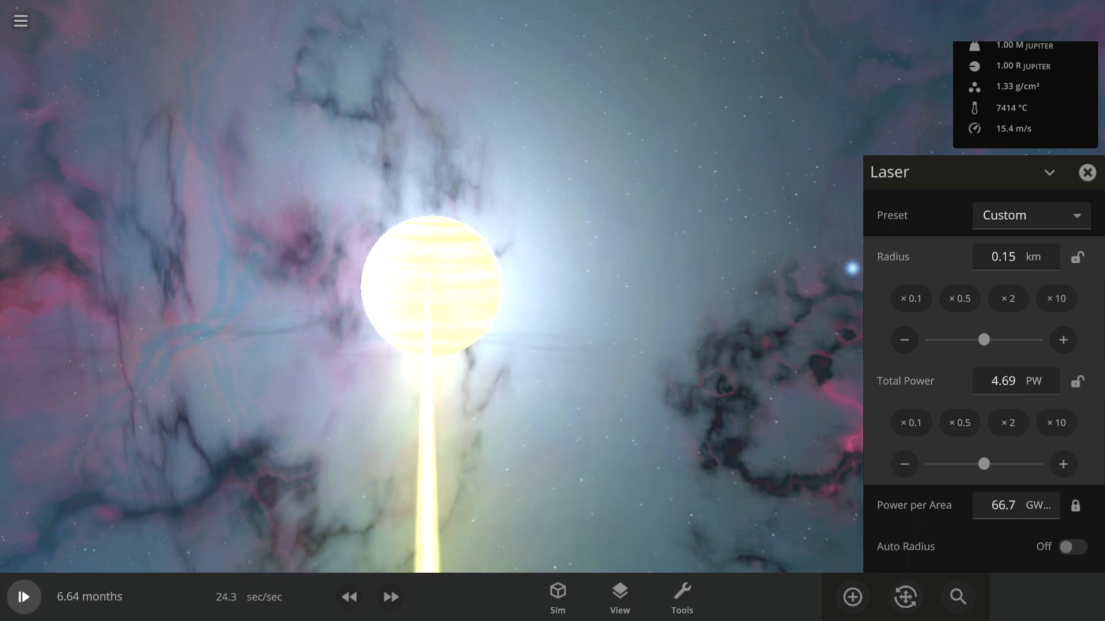
scroll(432, 289, "down", 5)
Multiply total power further and focus the beam to 47.3 m, vaporizing part of Jupiter
left_click_drag(432, 288, 432, 287)
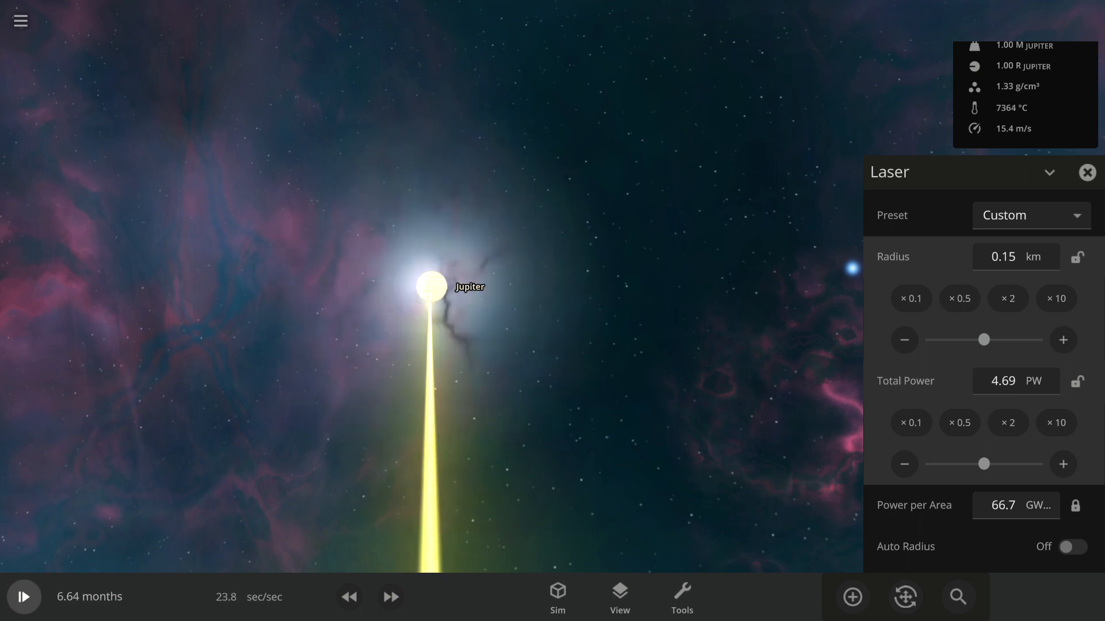
scroll(431, 288, "up", 5)
scroll(432, 287, "up", 5)
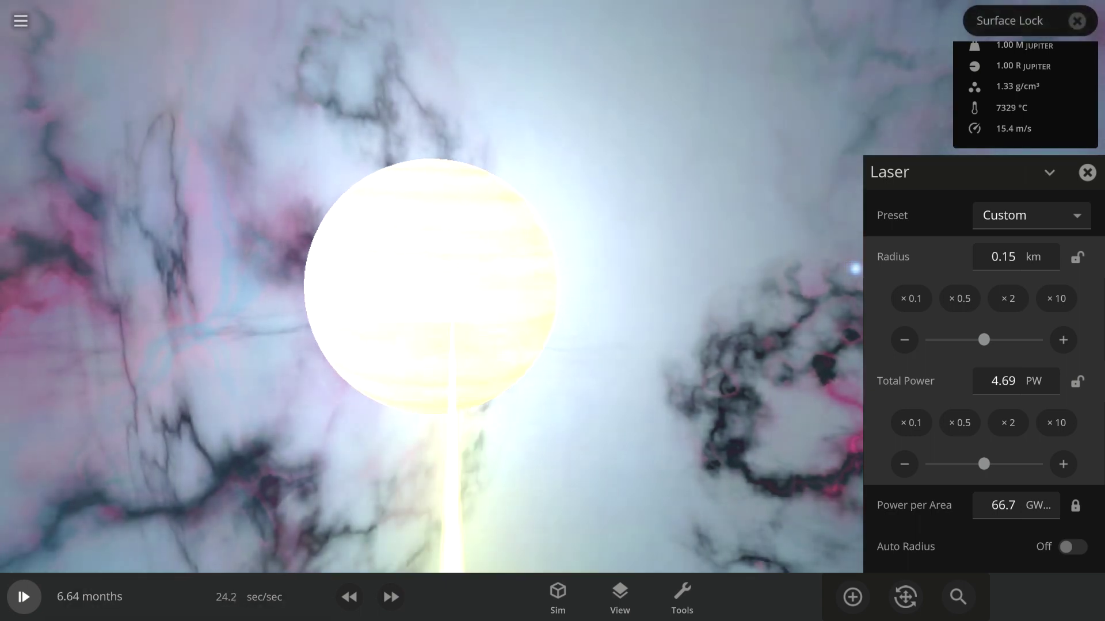
left_click_drag(431, 294, 431, 294)
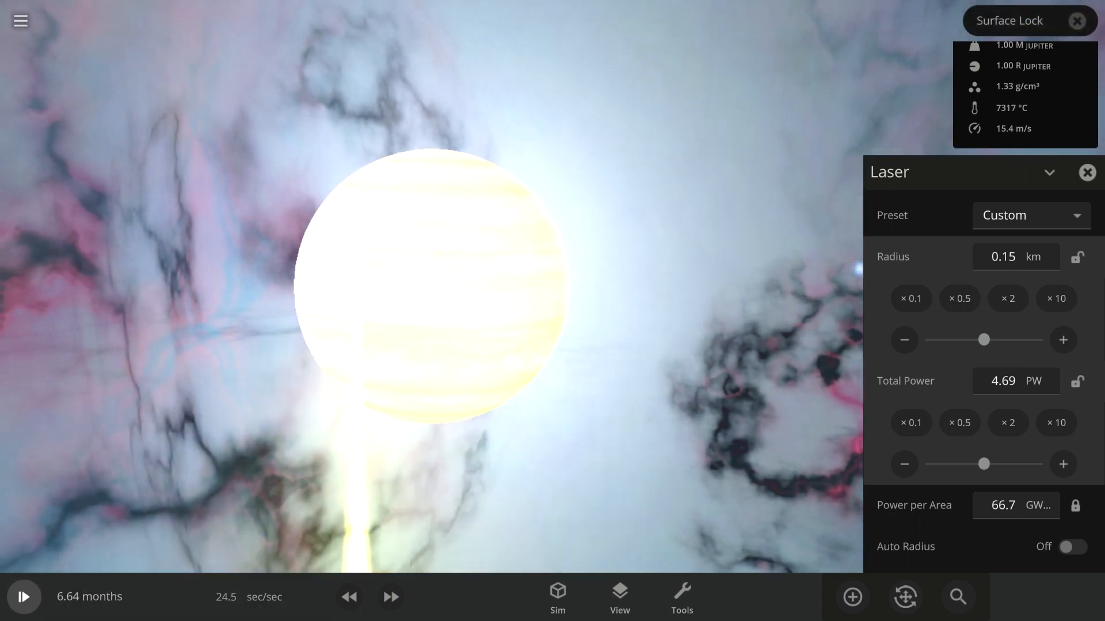
left_click_drag(354, 483, 397, 483)
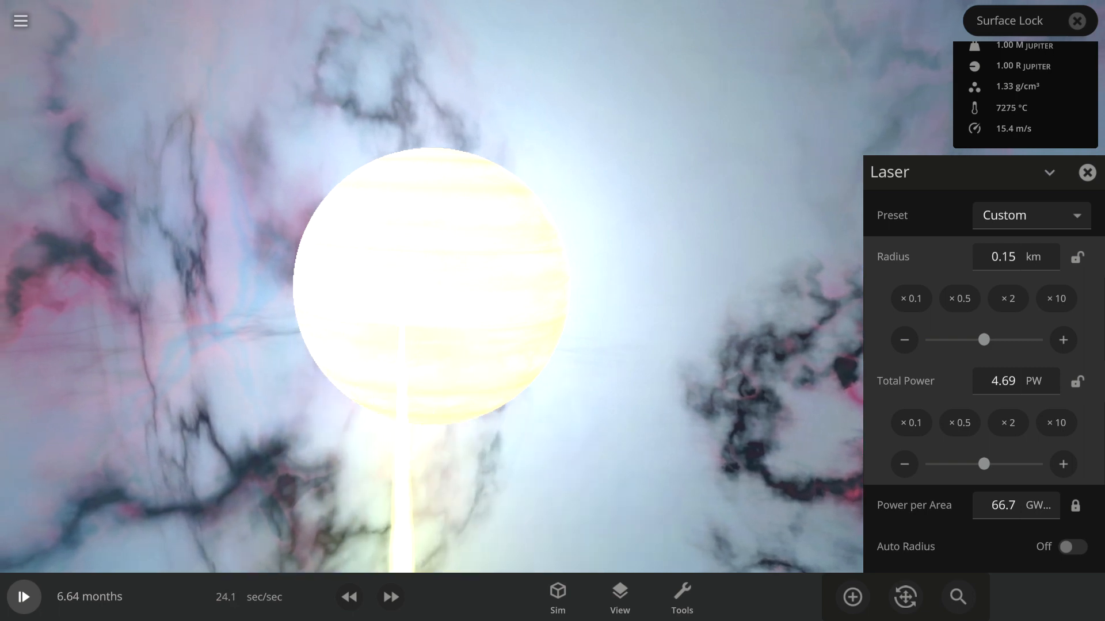
left_click(1056, 422)
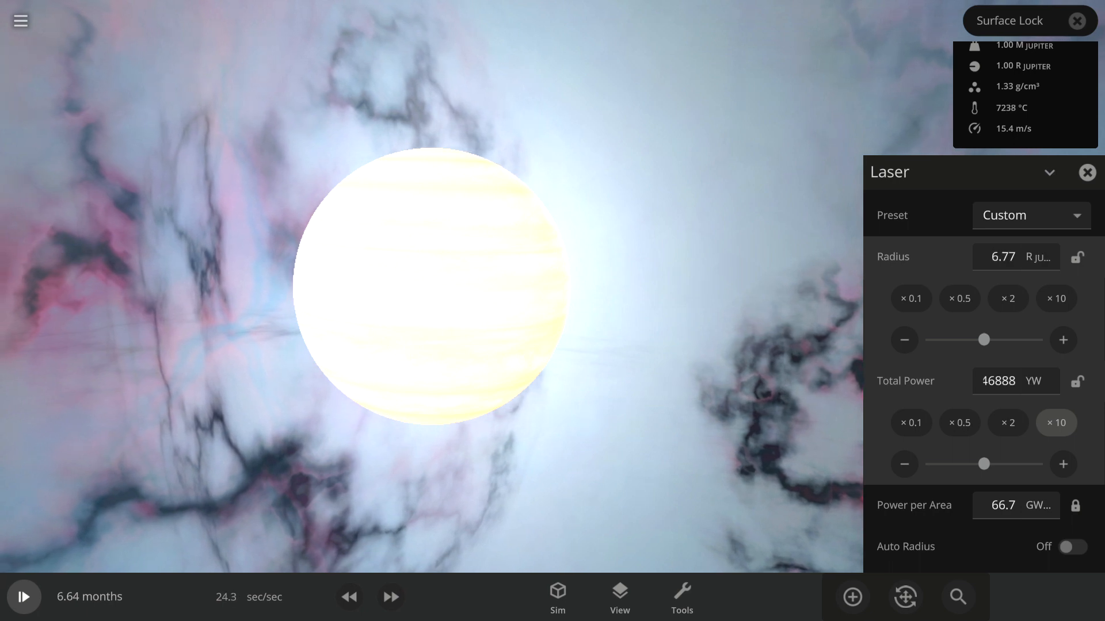
left_click(1056, 422)
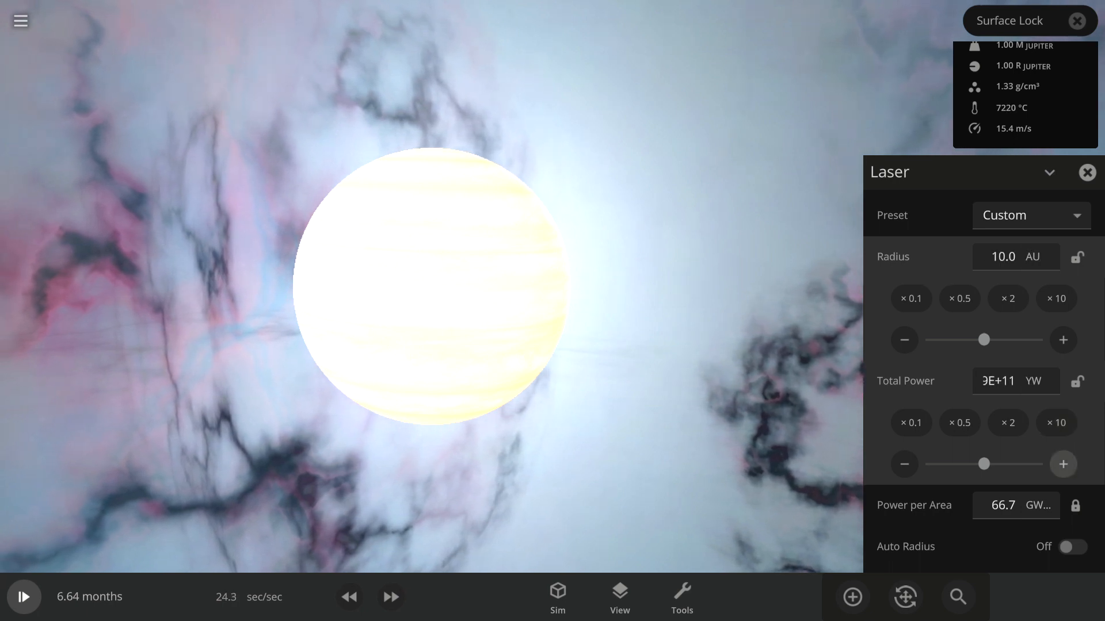
left_click(1003, 504)
left_click(1075, 475)
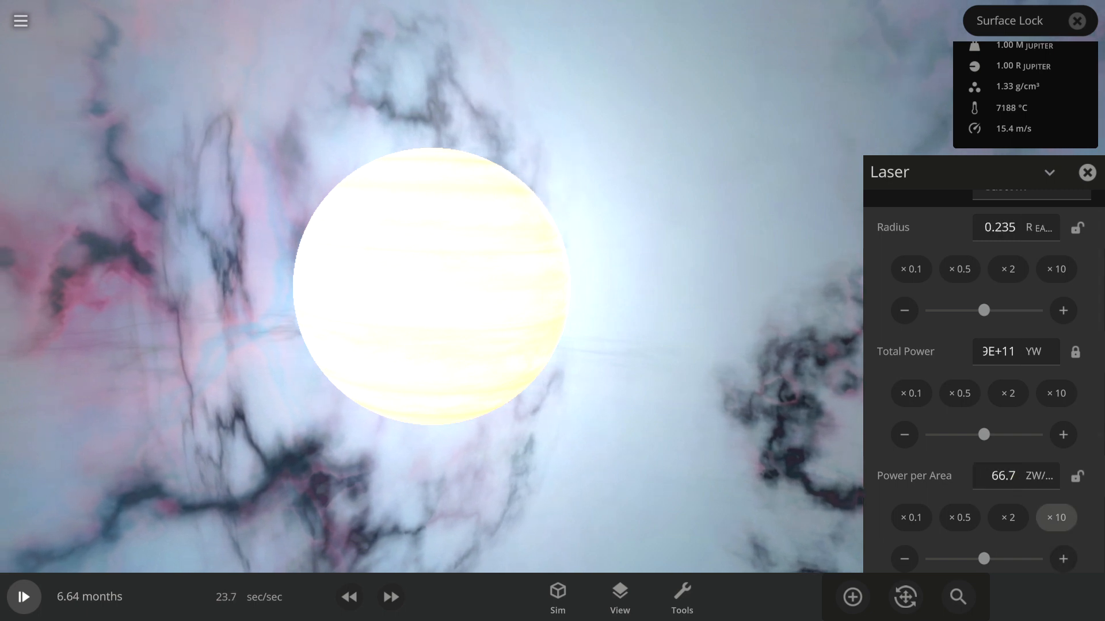
left_click(1056, 517)
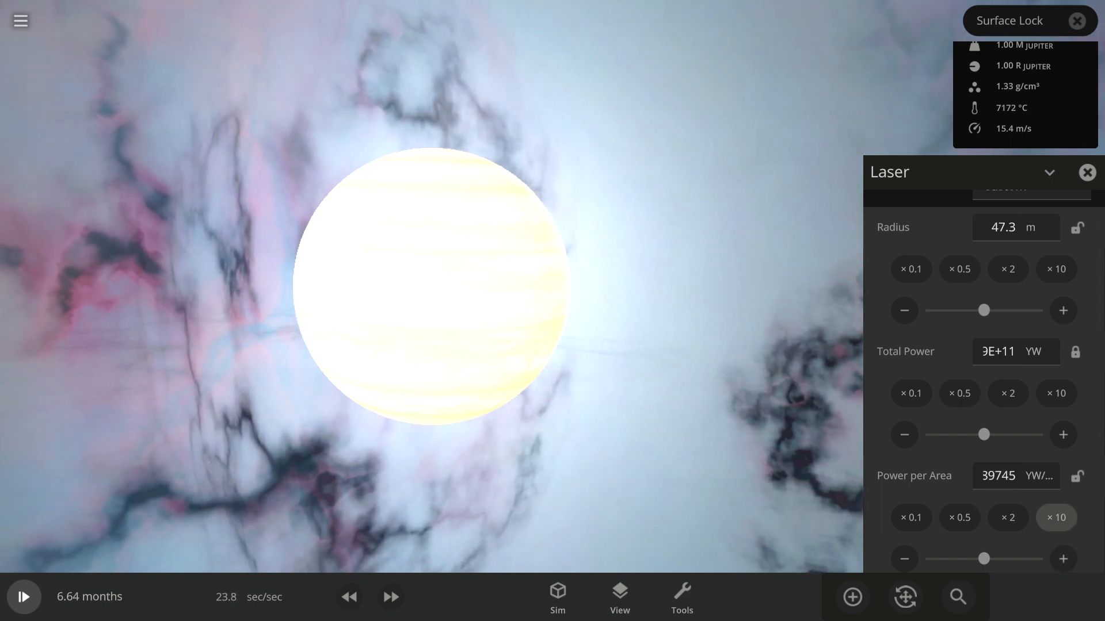
left_click_drag(432, 285, 447, 272)
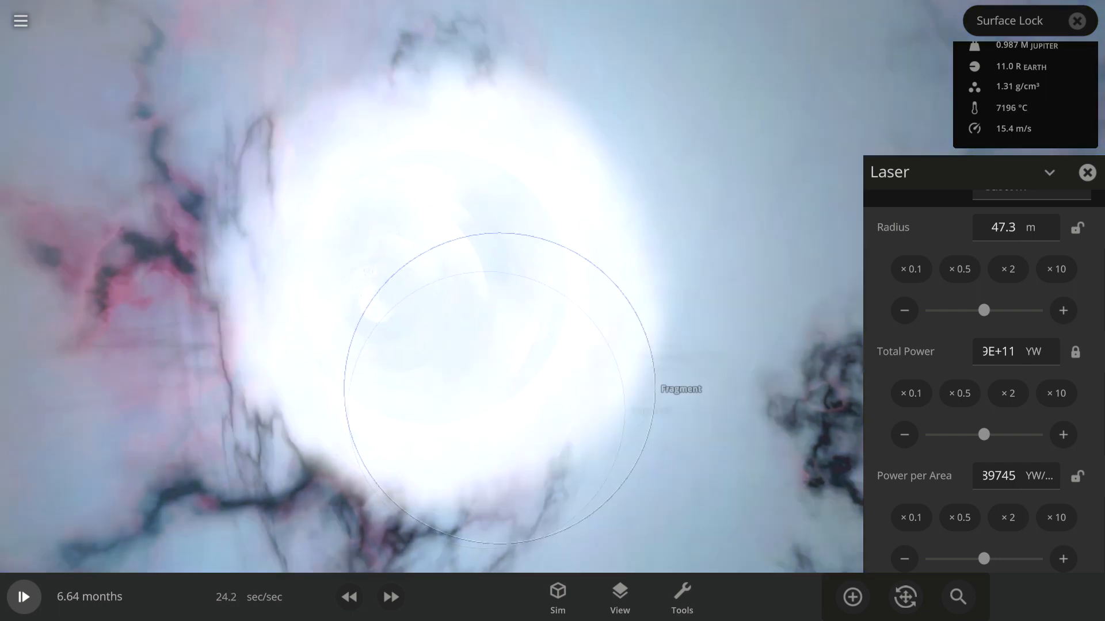
left_click_drag(447, 272, 446, 272)
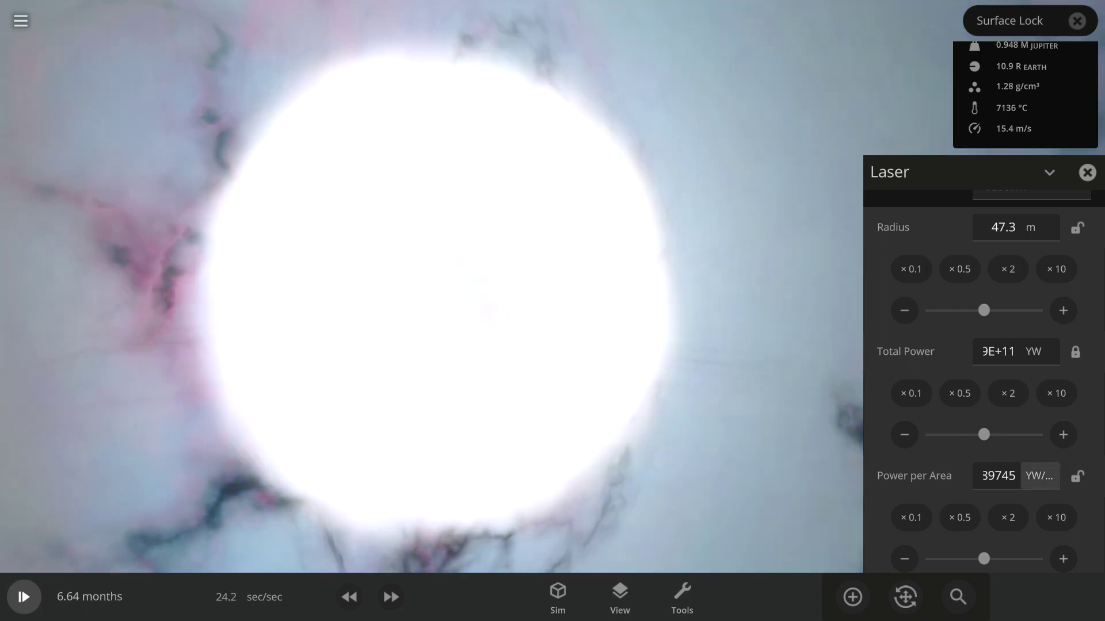
Raise power per area tenfold twice and speed up time as Jupiter's mass drops to 0.92
left_click(1056, 517)
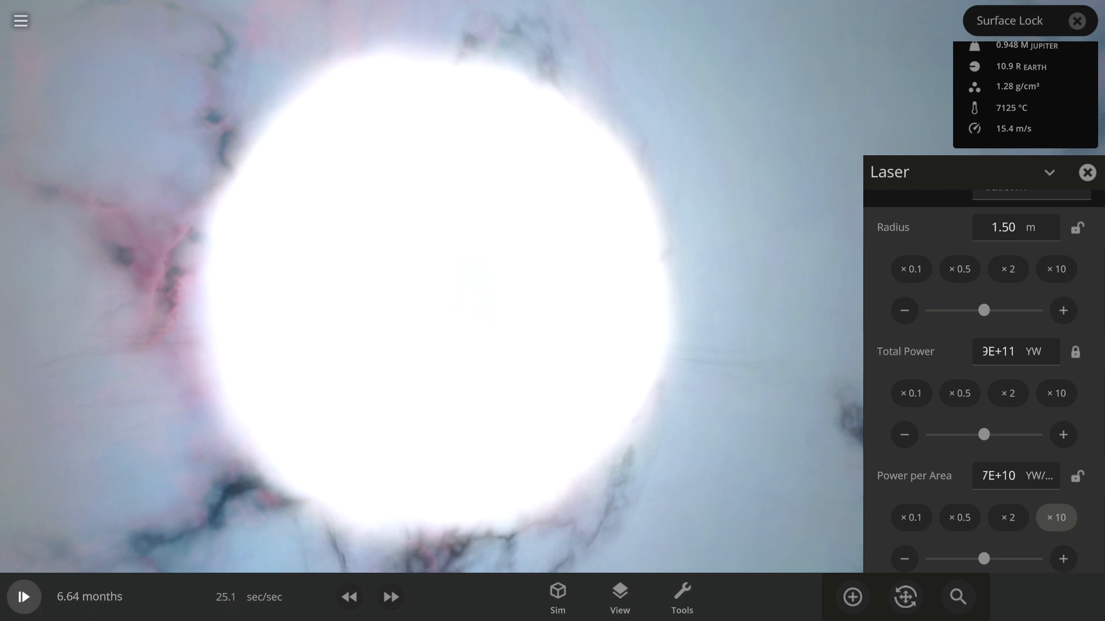
left_click(1055, 517)
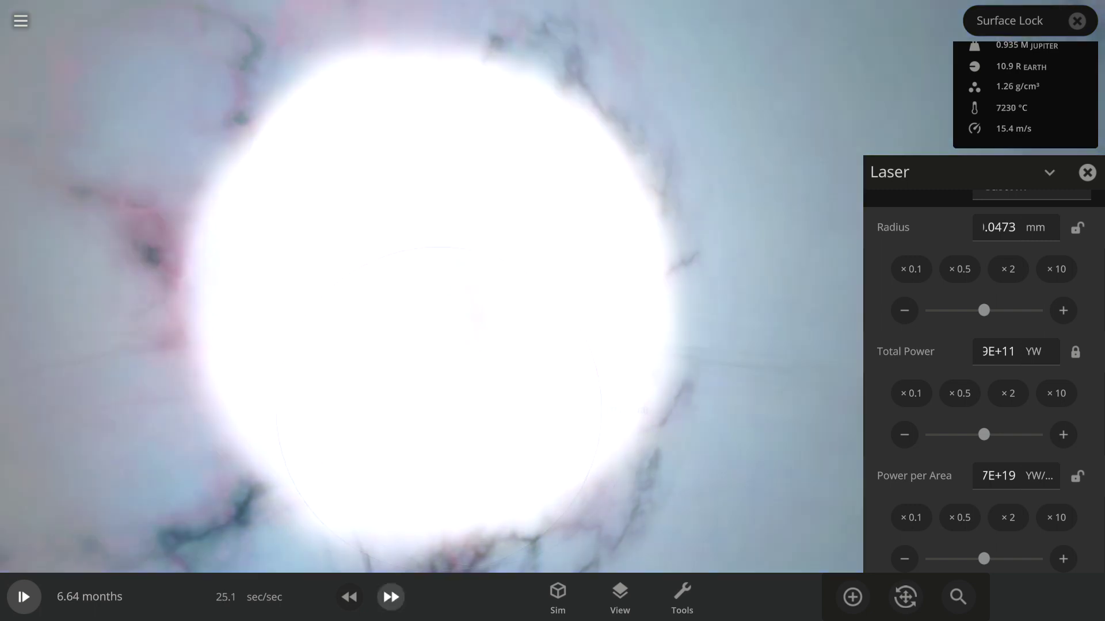
left_click(390, 597)
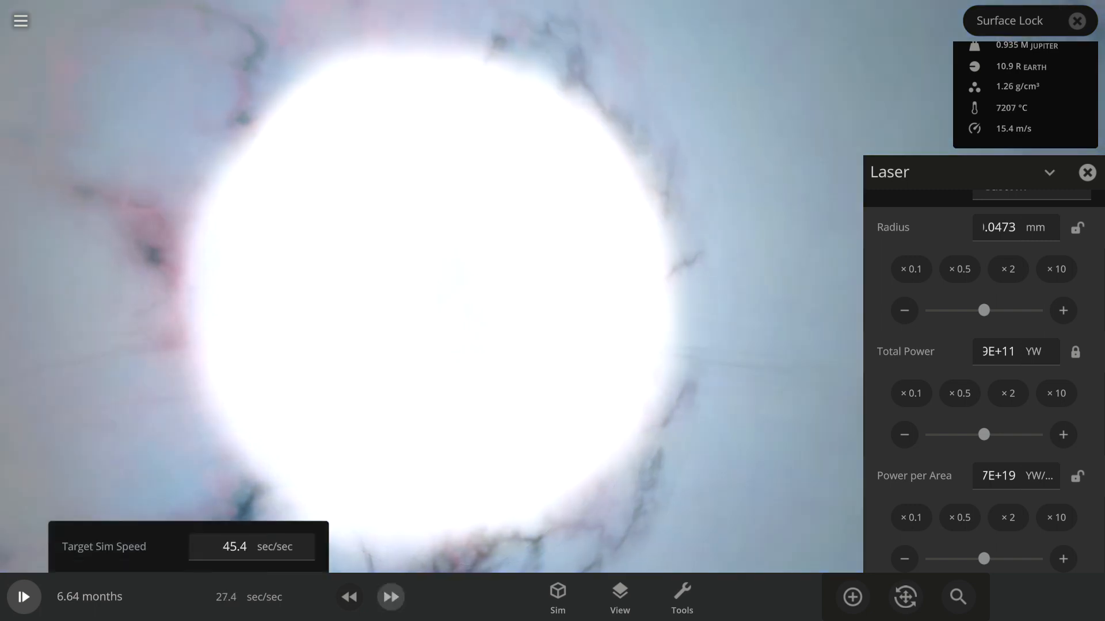
left_click(390, 596)
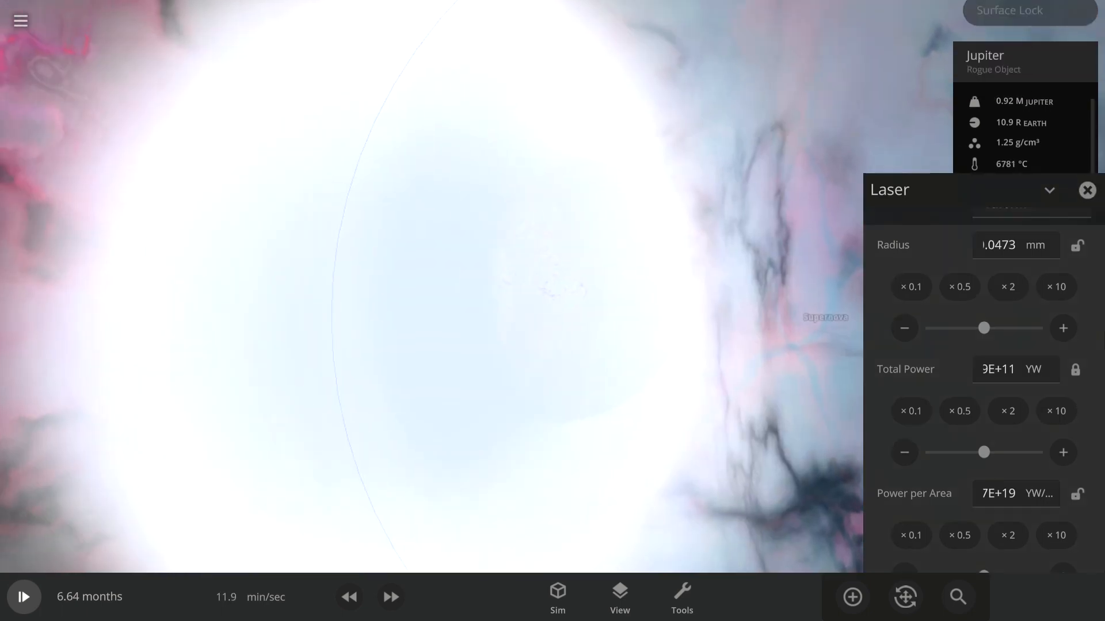
scroll(552, 311, "down", 10)
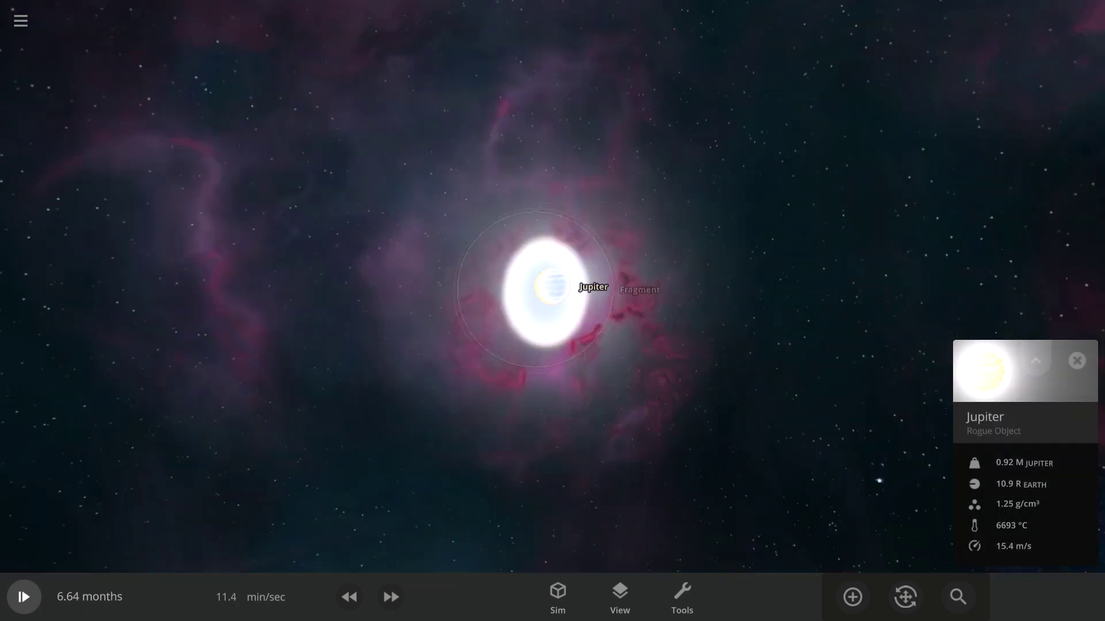
Close in on the glowing Jupiter, raise the sim speed and clear the particle cloud with Ctrl+D
left_click_drag(345, 311, 759, 312)
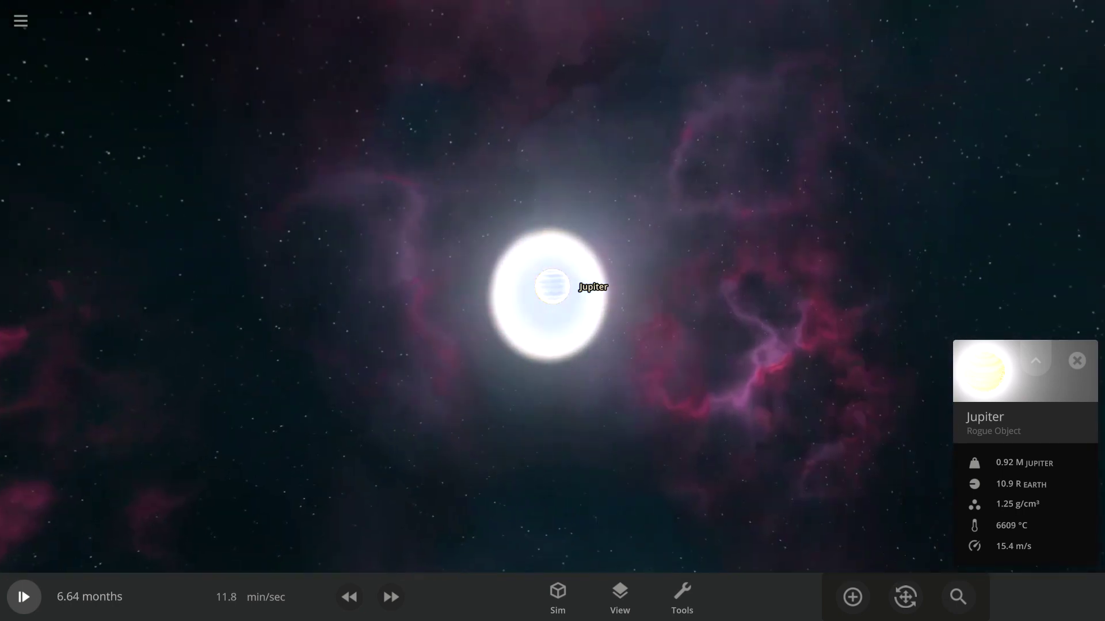
left_click_drag(346, 311, 604, 311)
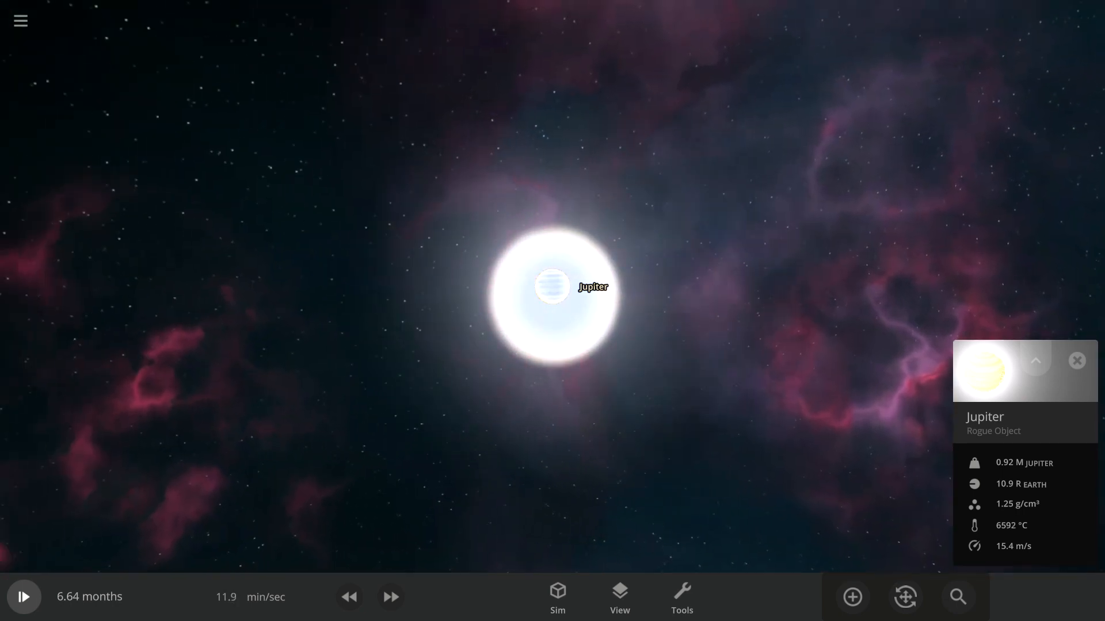
scroll(552, 311, "up", 3)
left_click(391, 596)
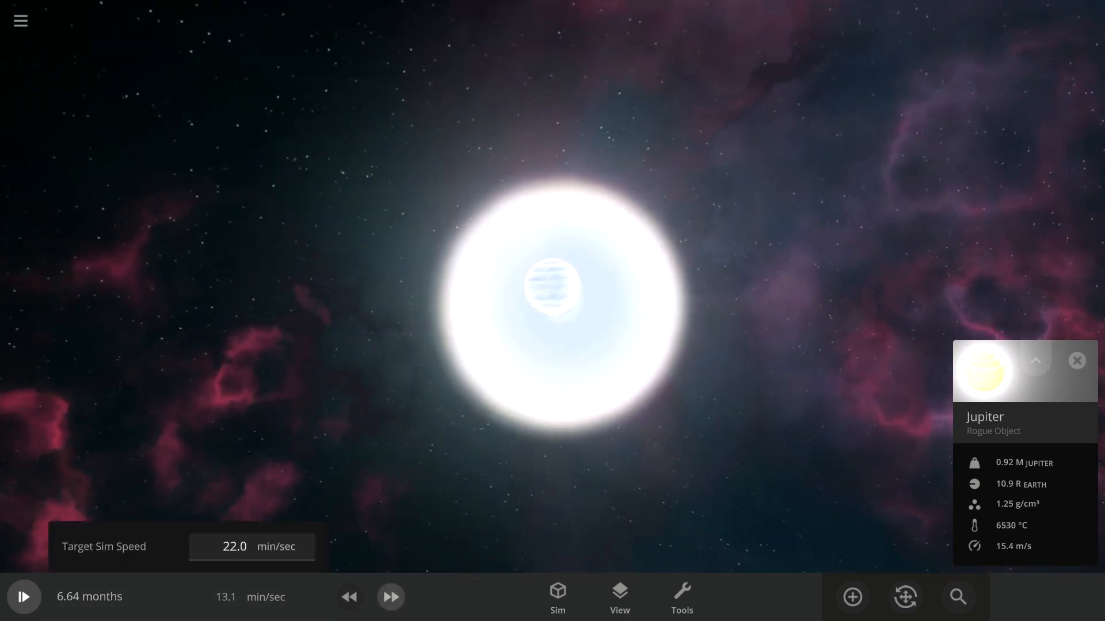
left_click(391, 597)
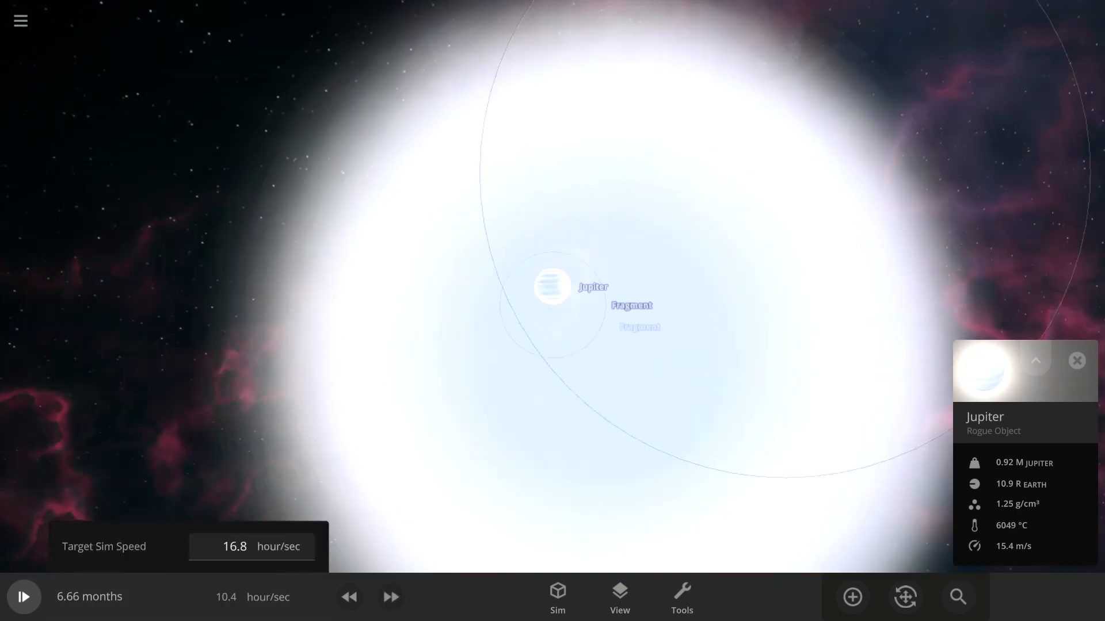
key("ctrl+d")
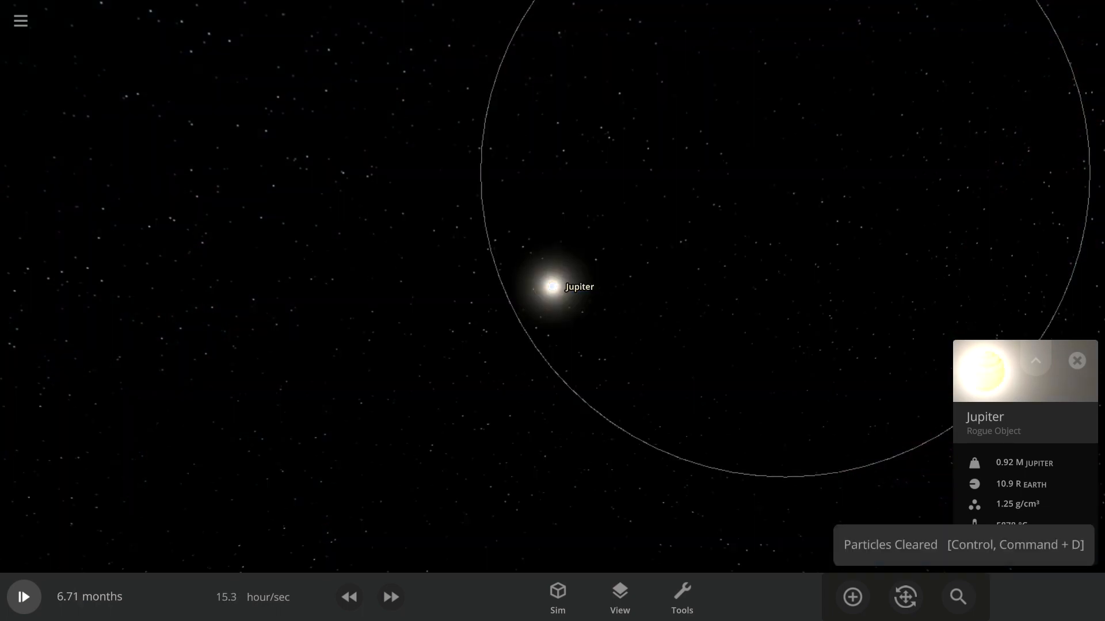
scroll(553, 287, "up", 8)
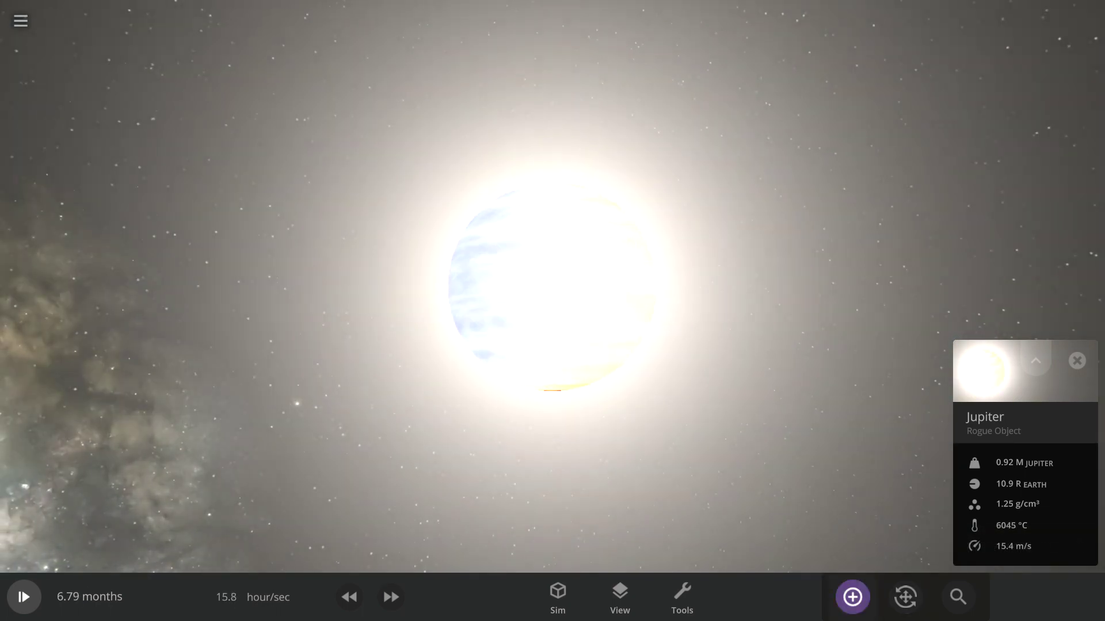
Dismiss the catalogue, choose the Explode tool and slow the simulation down
left_click(852, 596)
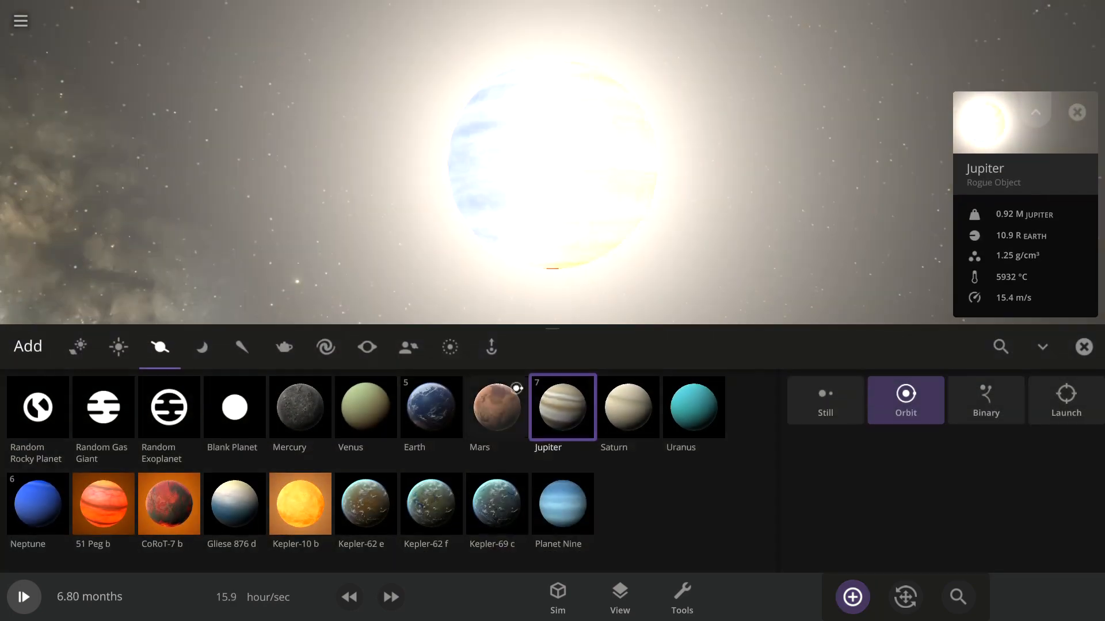
left_click(853, 597)
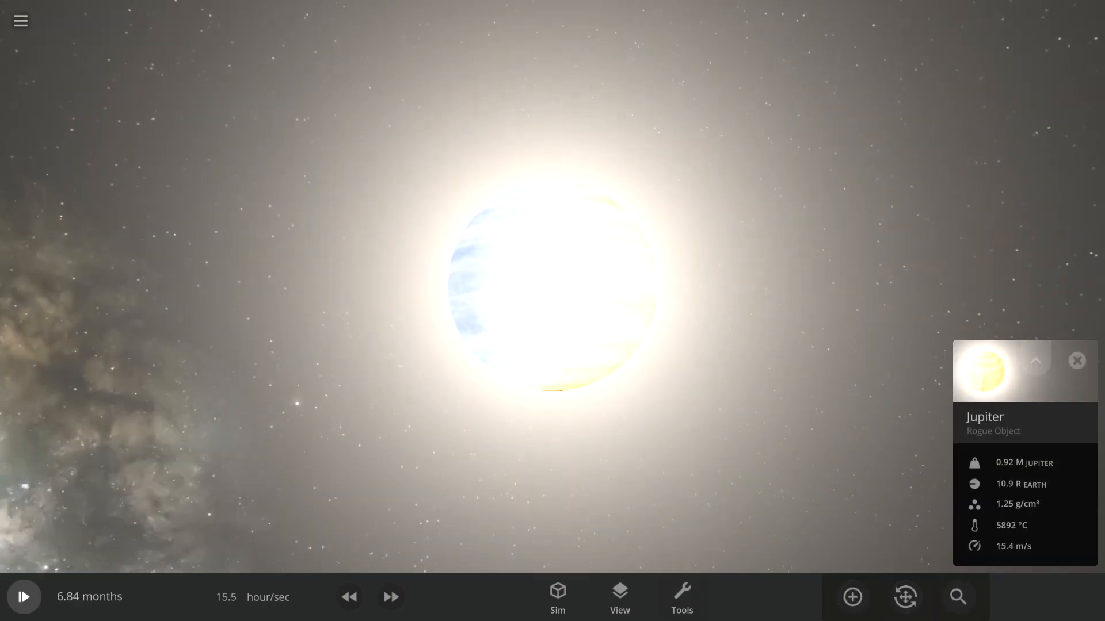
left_click(682, 596)
left_click(601, 522)
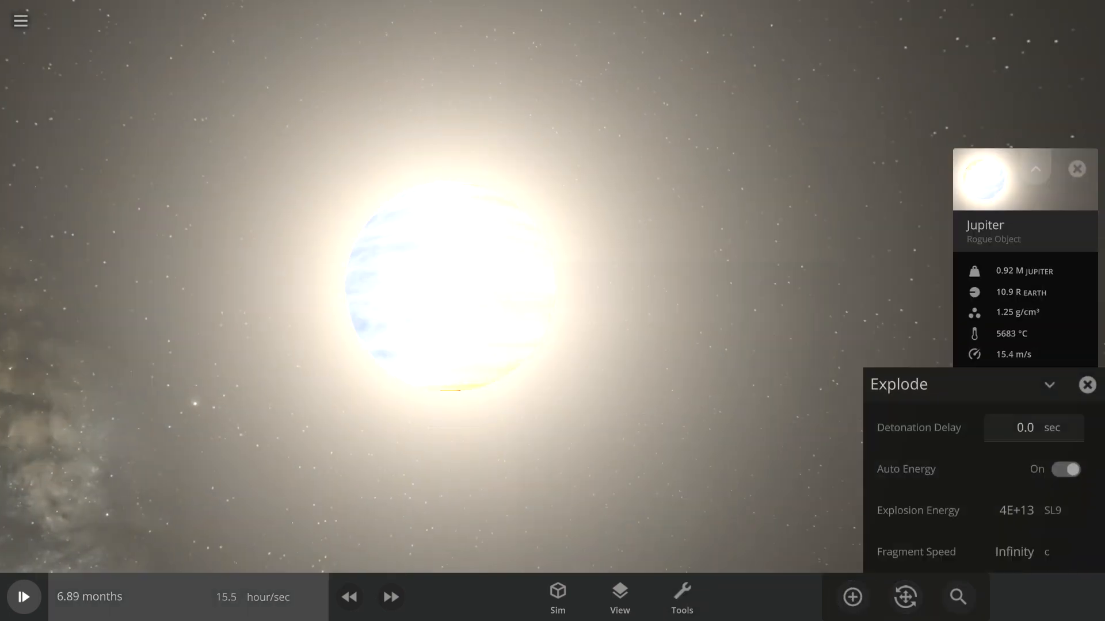
left_click(349, 596)
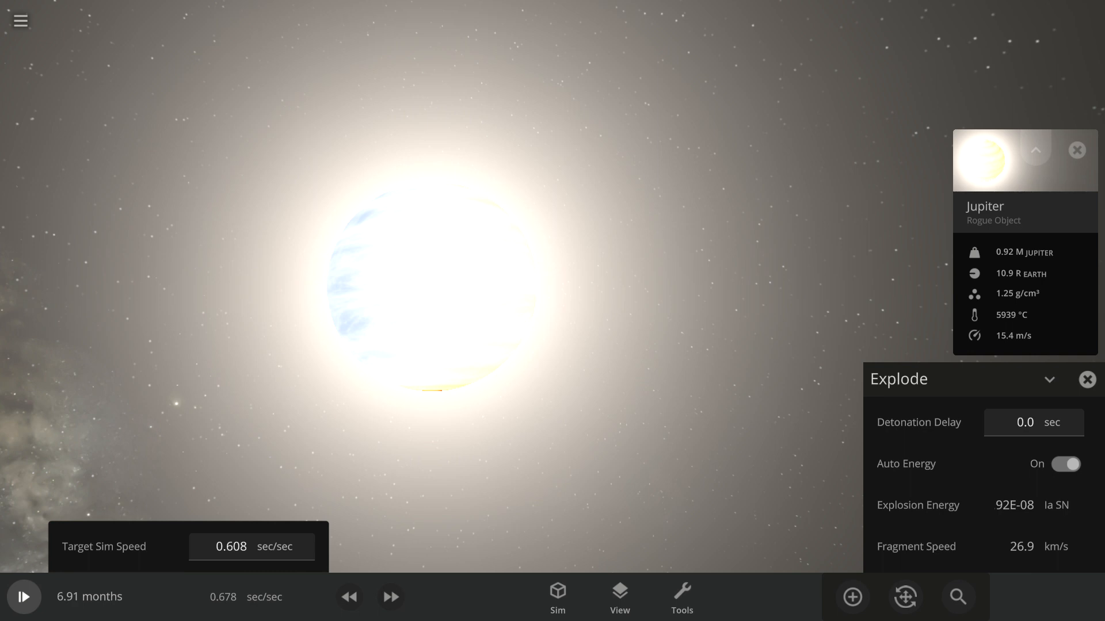
Detonate Jupiter, nudge the speed up and inspect two fragments of the exploded planet
left_click(431, 286)
left_click(390, 596)
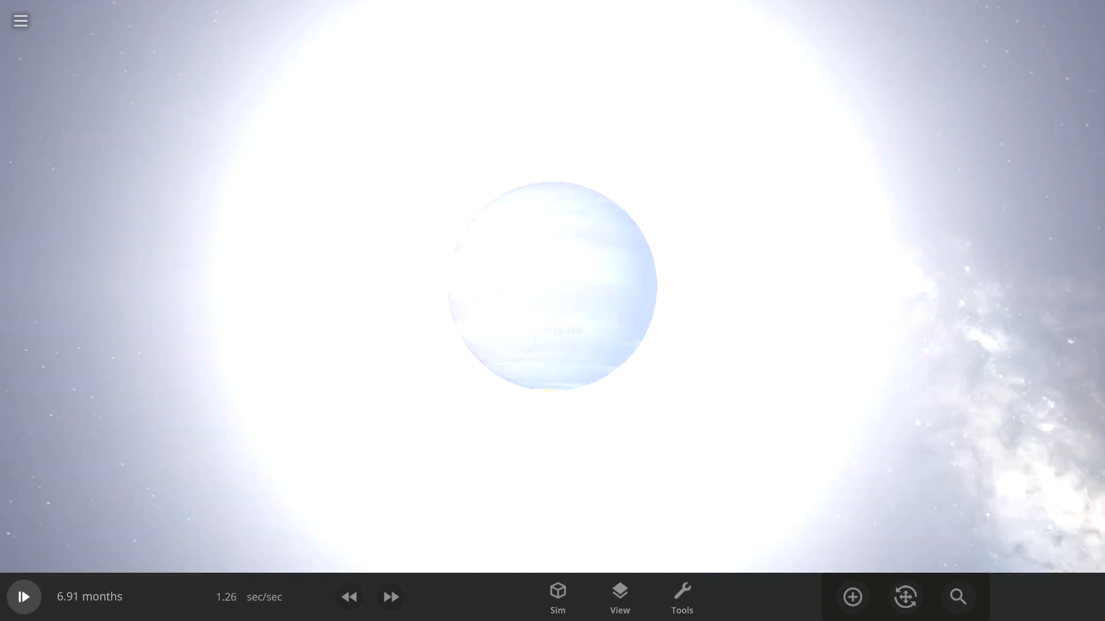
left_click(542, 231)
left_click(570, 298)
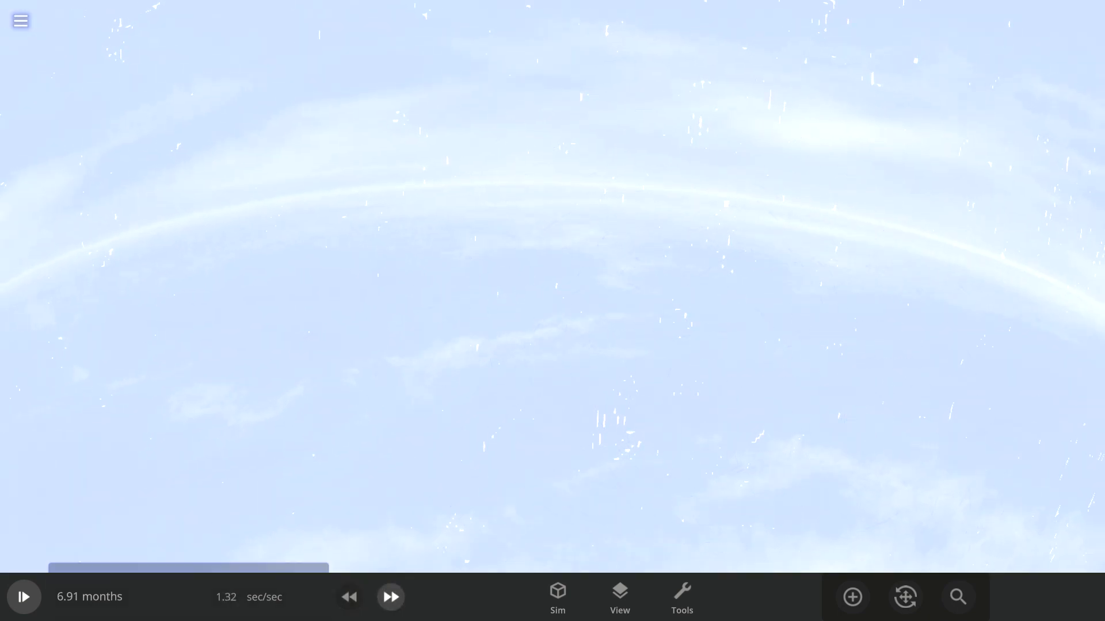
Push the sim speed up to days per second until Jupiter's fragment cloud expands and fades away
left_click(391, 597)
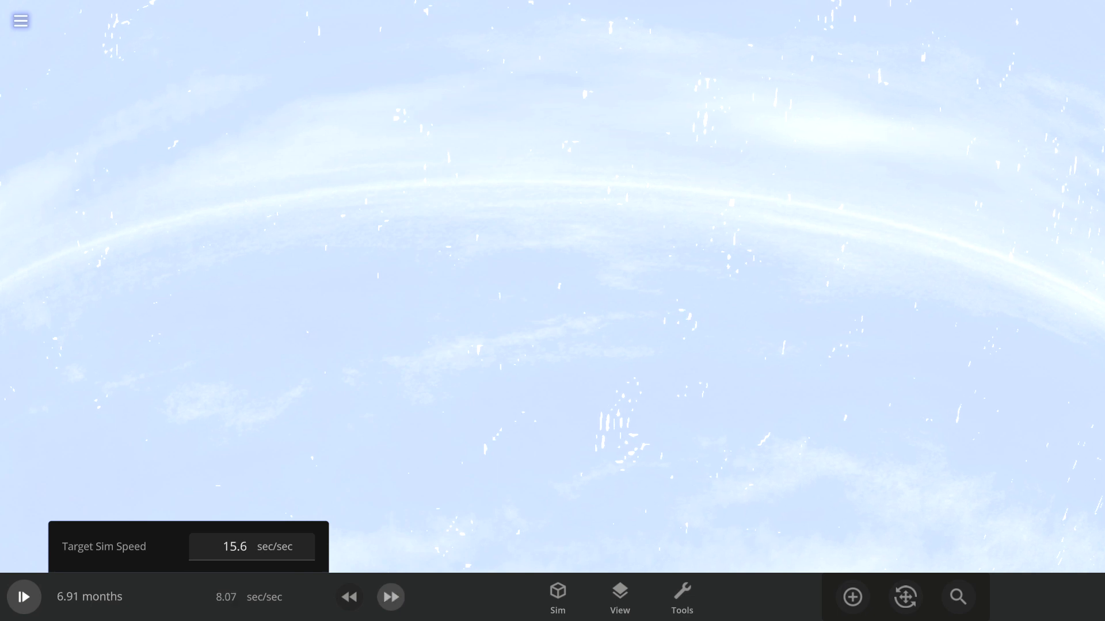
left_click(392, 597)
scroll(552, 285, "down", 5)
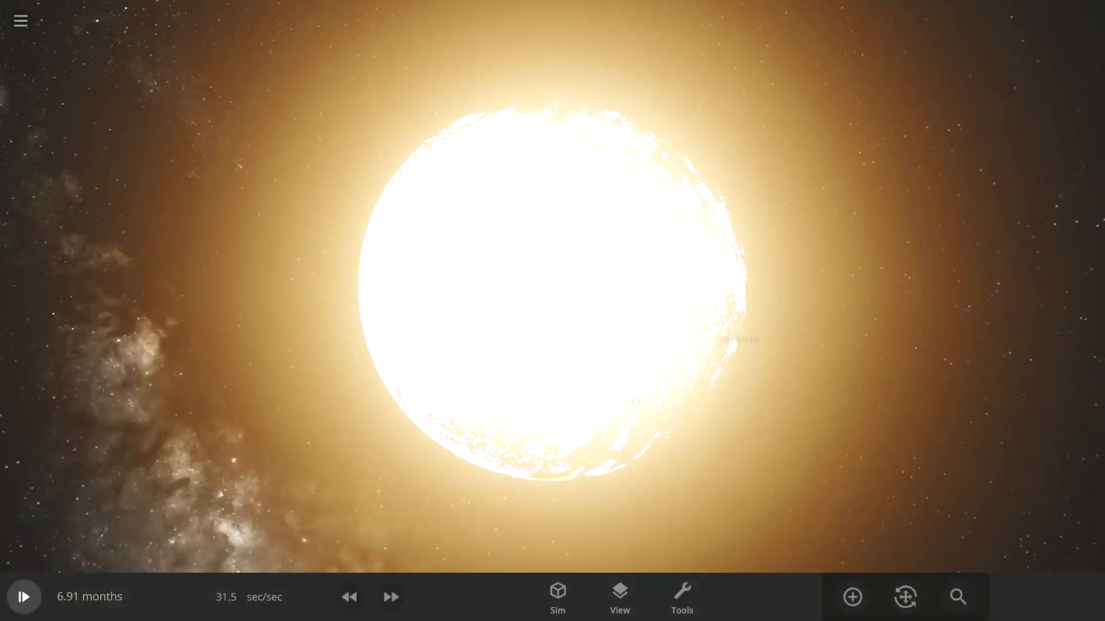
left_click(390, 596)
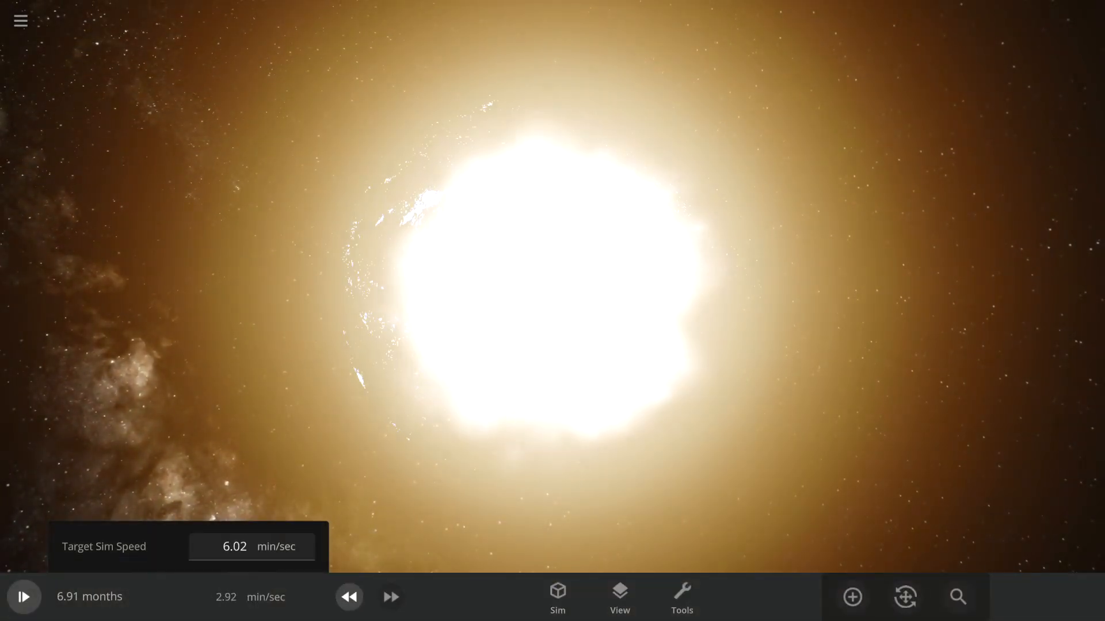
left_click(350, 596)
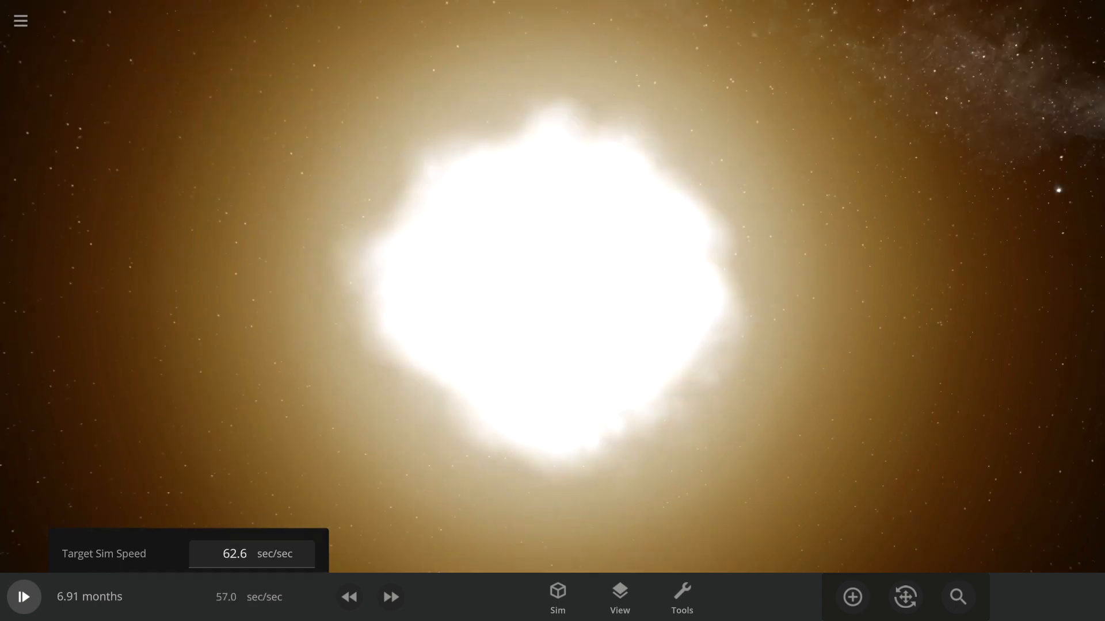
scroll(552, 285, "down", 5)
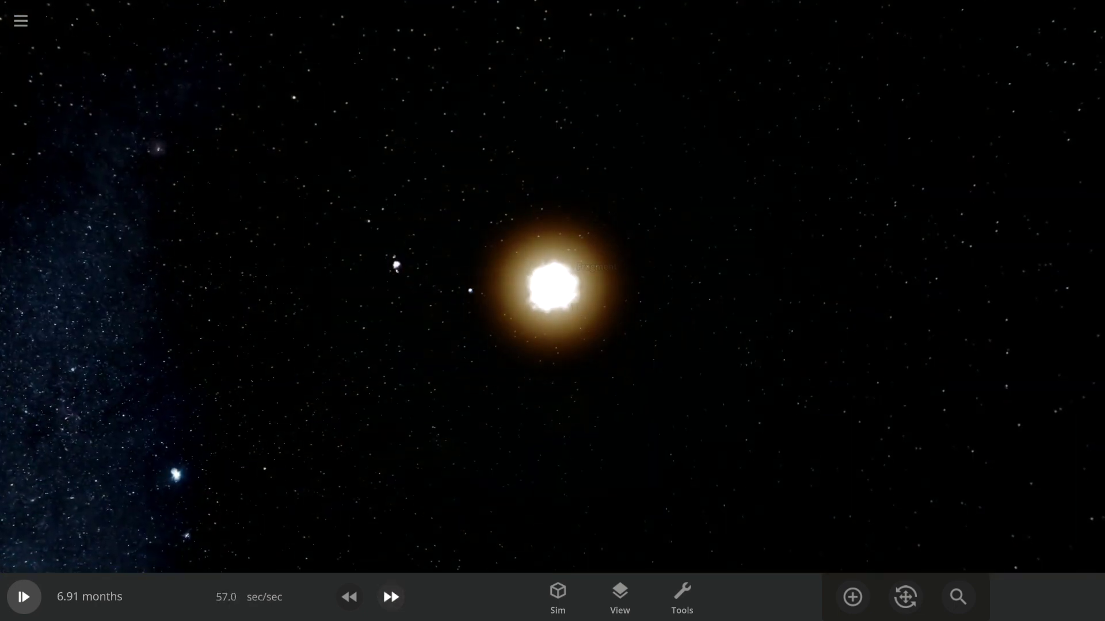
left_click(390, 596)
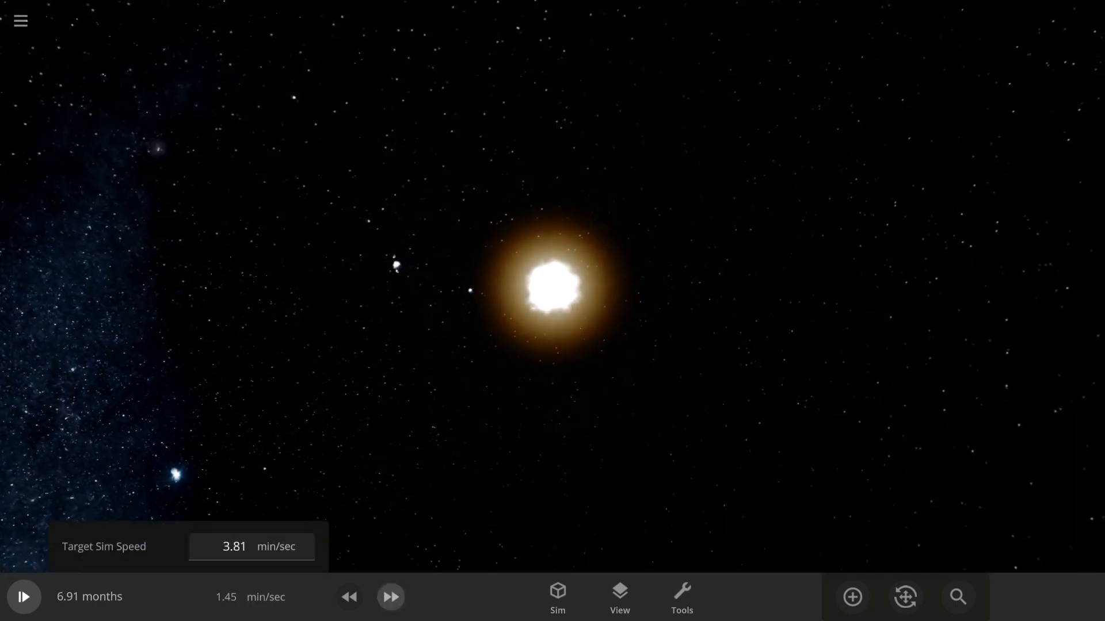
left_click(391, 596)
left_click(390, 597)
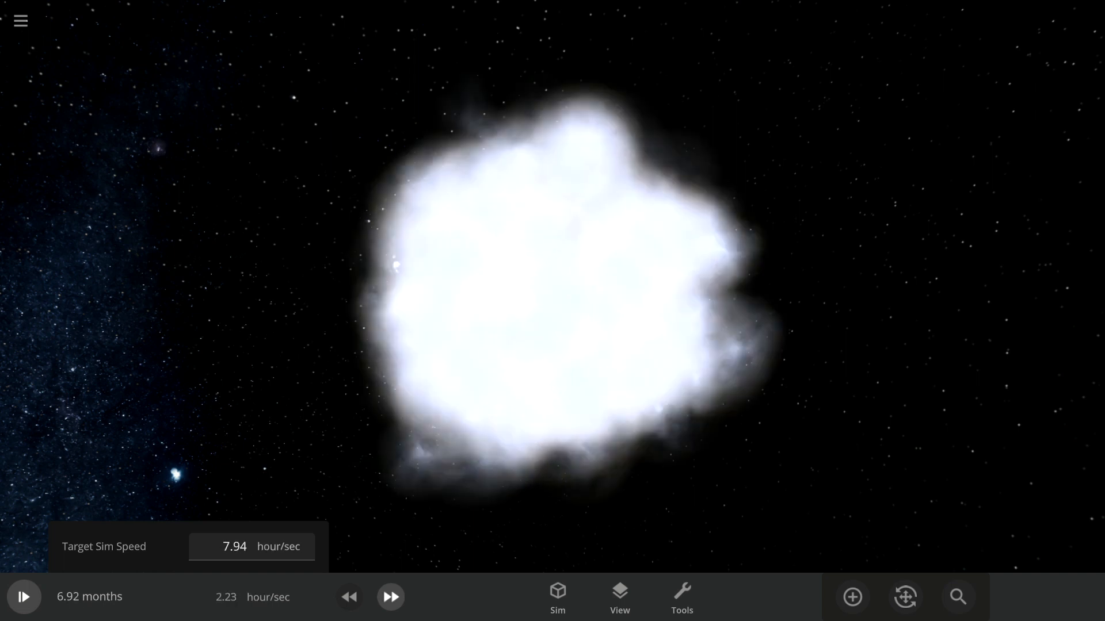
scroll(552, 285, "down", 4)
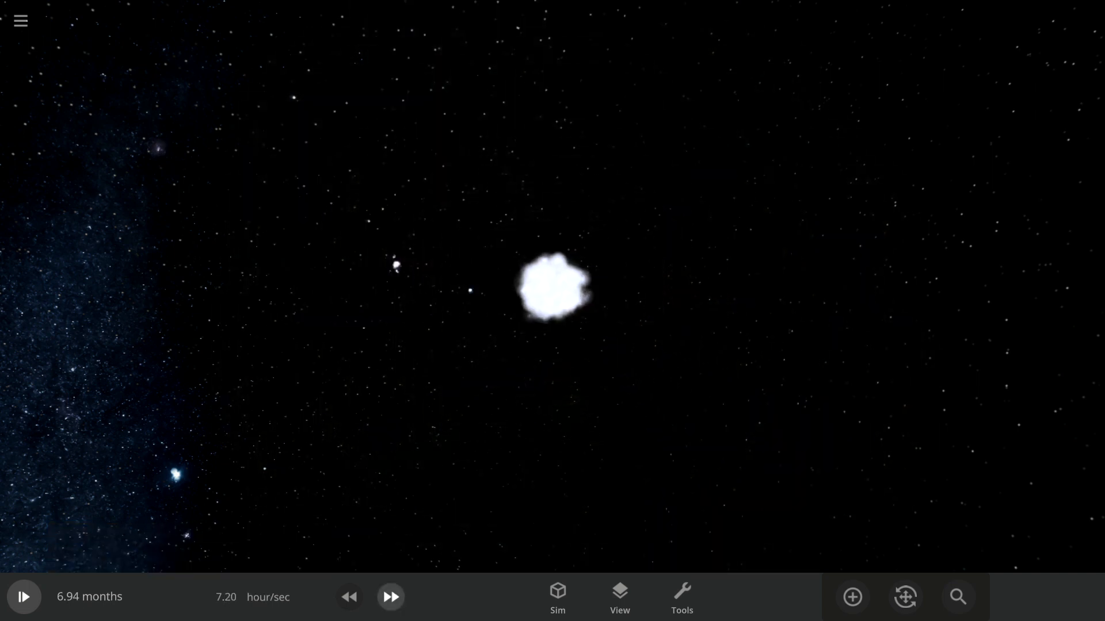
left_click(390, 597)
left_click(390, 596)
scroll(552, 285, "down", 4)
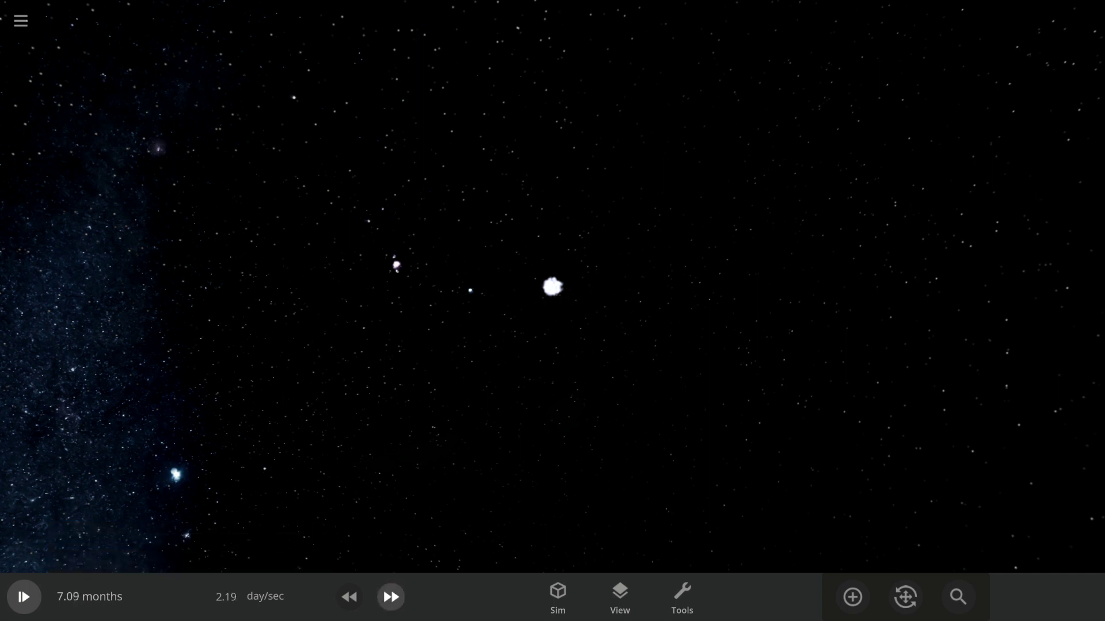
left_click(391, 596)
left_click(390, 596)
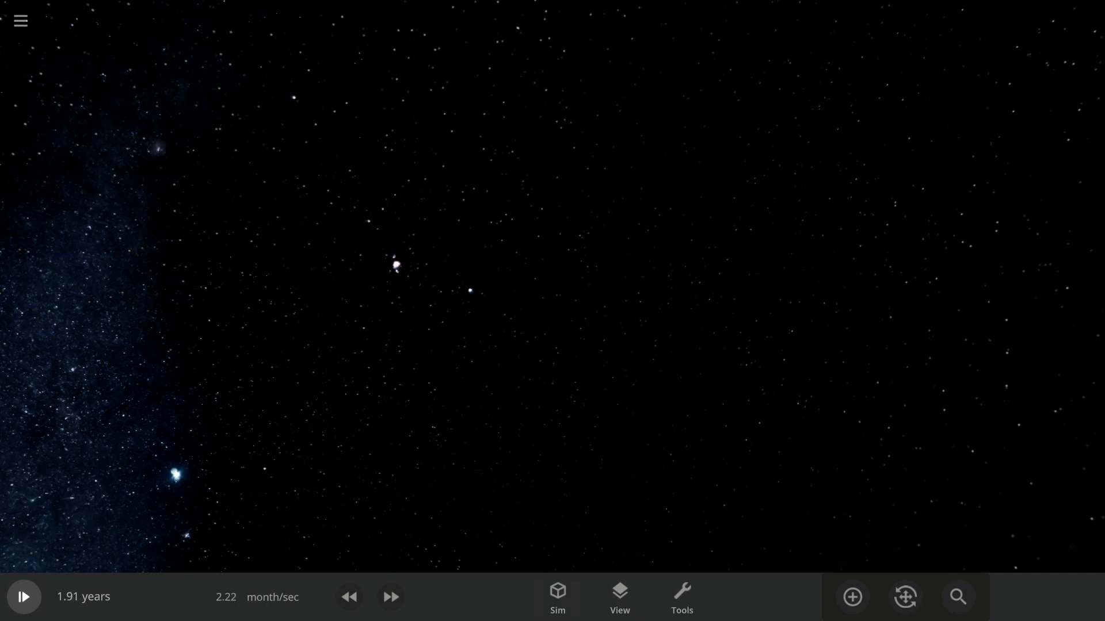
Open the Add catalogue, set placement to Still instead of Orbit, and choose Mercury
key("ctrl+a")
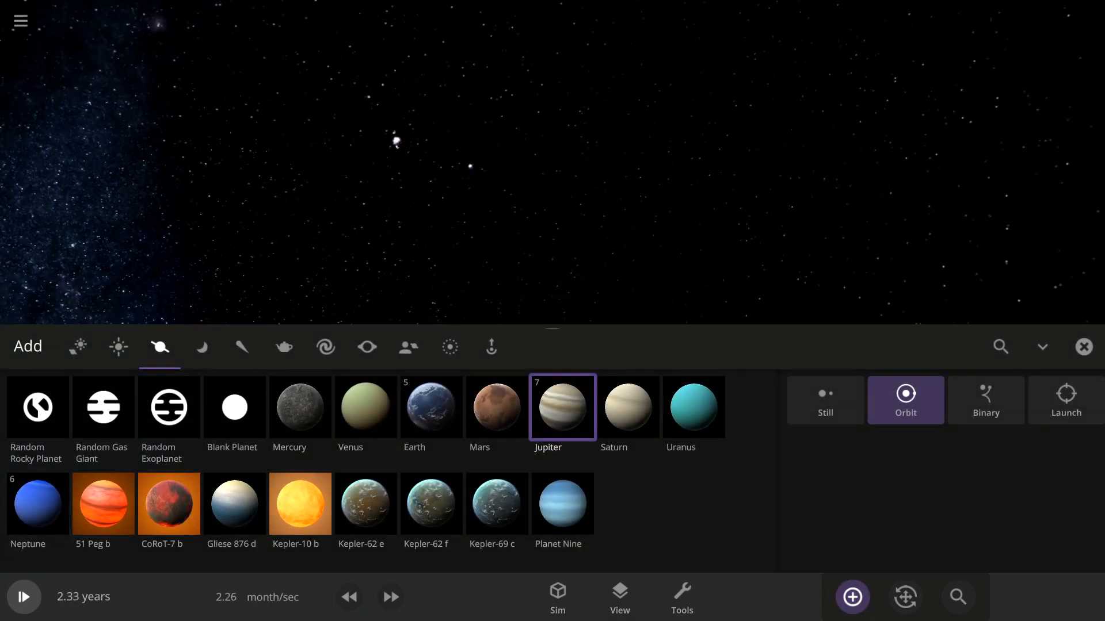
left_click(905, 400)
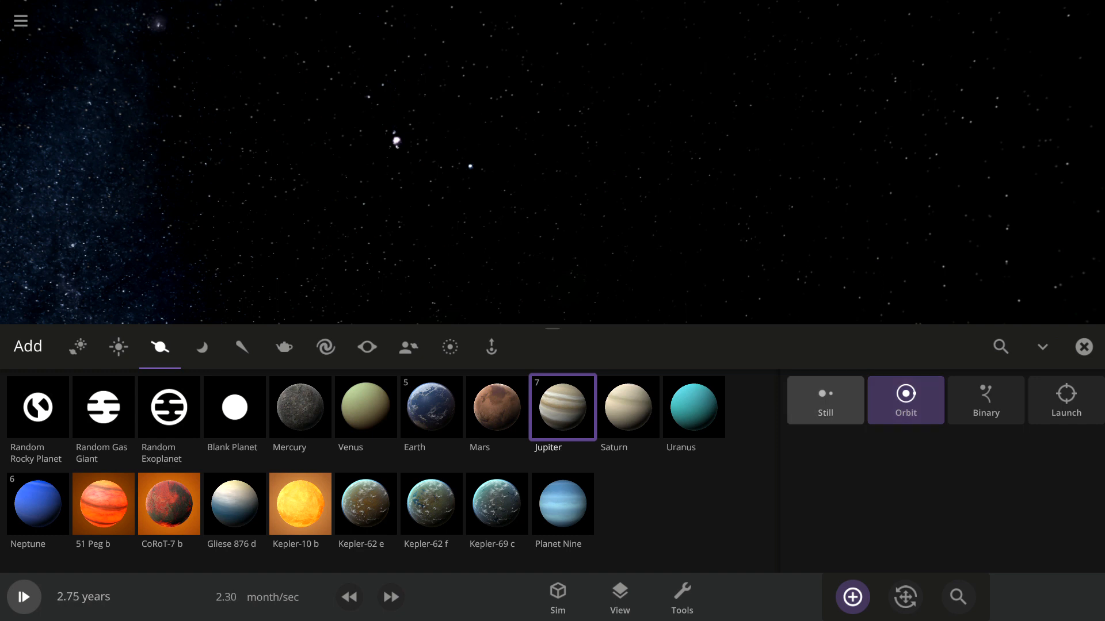
left_click(826, 401)
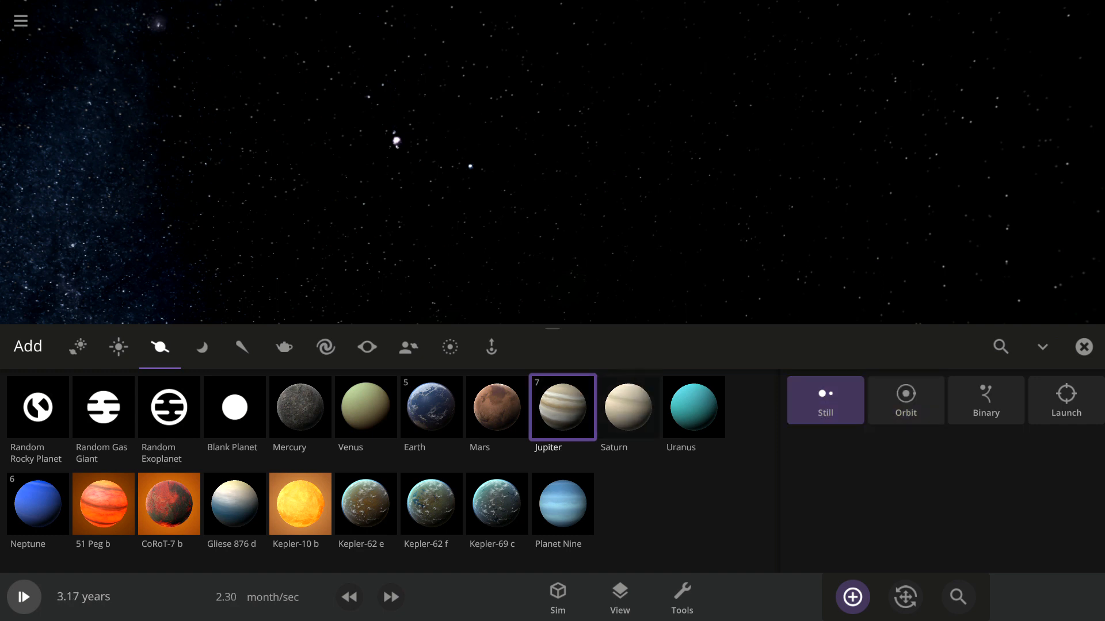
left_click(628, 406)
left_click(300, 406)
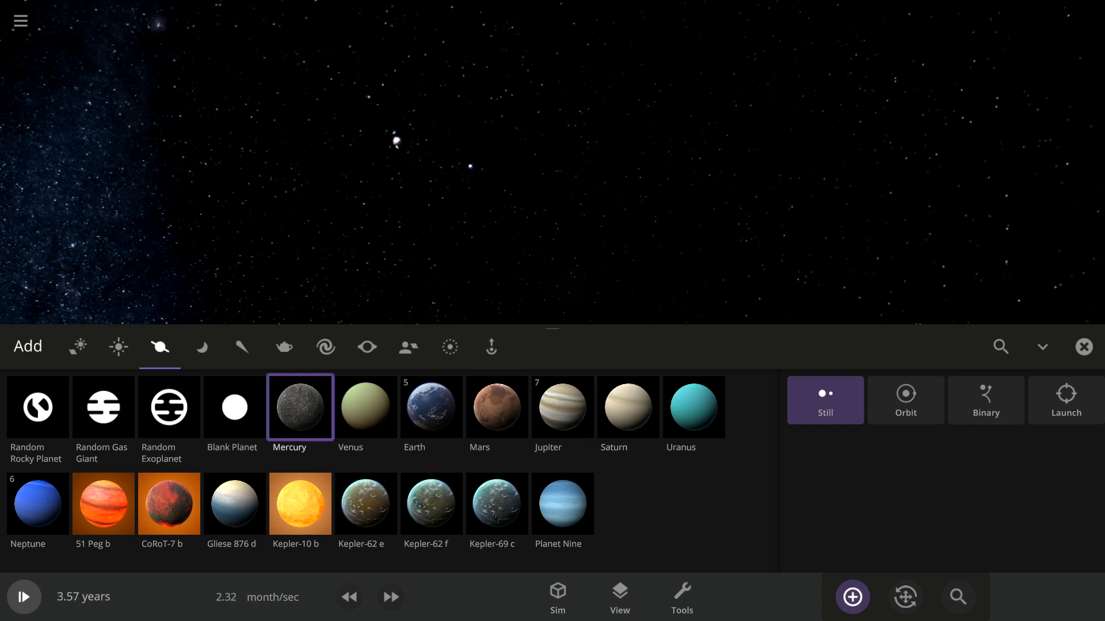